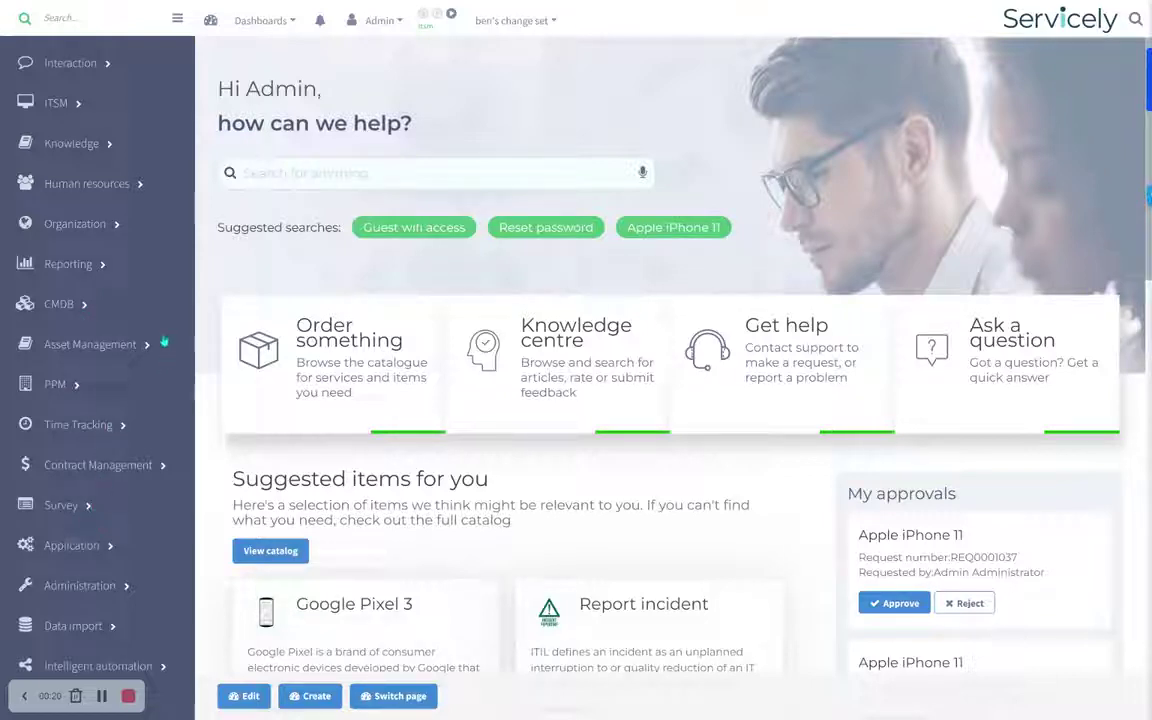
Step: Open a blank form for creating a new ITSM incident
{"action": "left_click", "coordinate": [77, 106]}
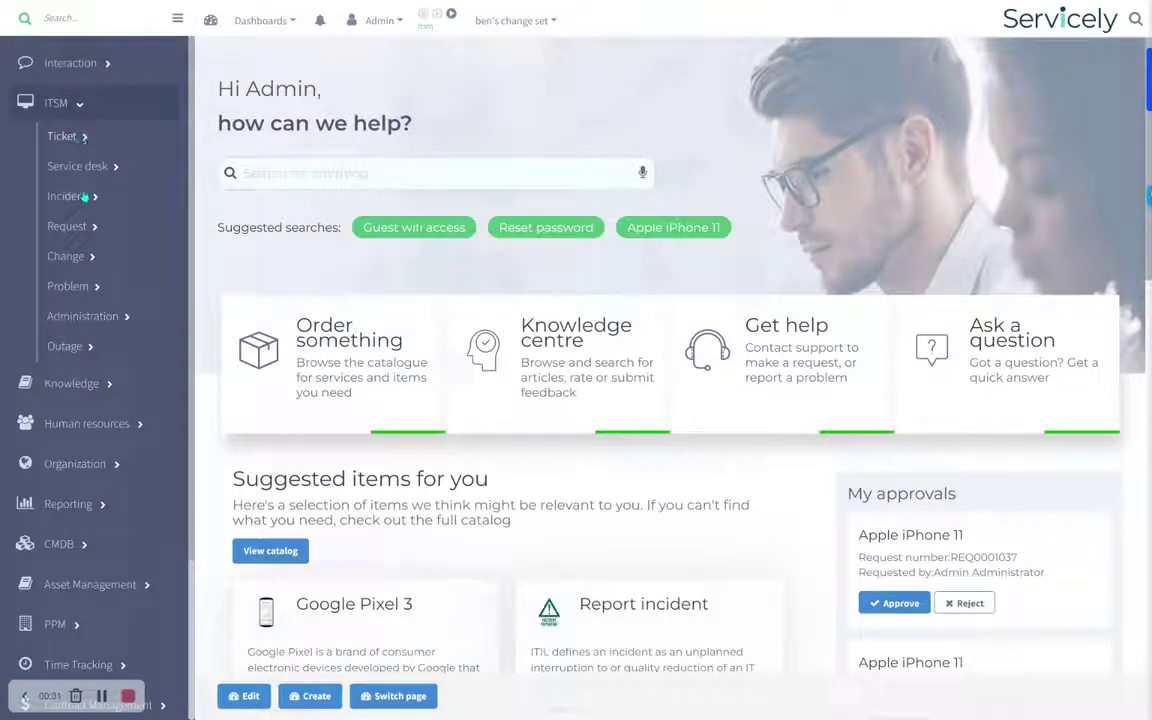
{"action": "left_click", "coordinate": [86, 197]}
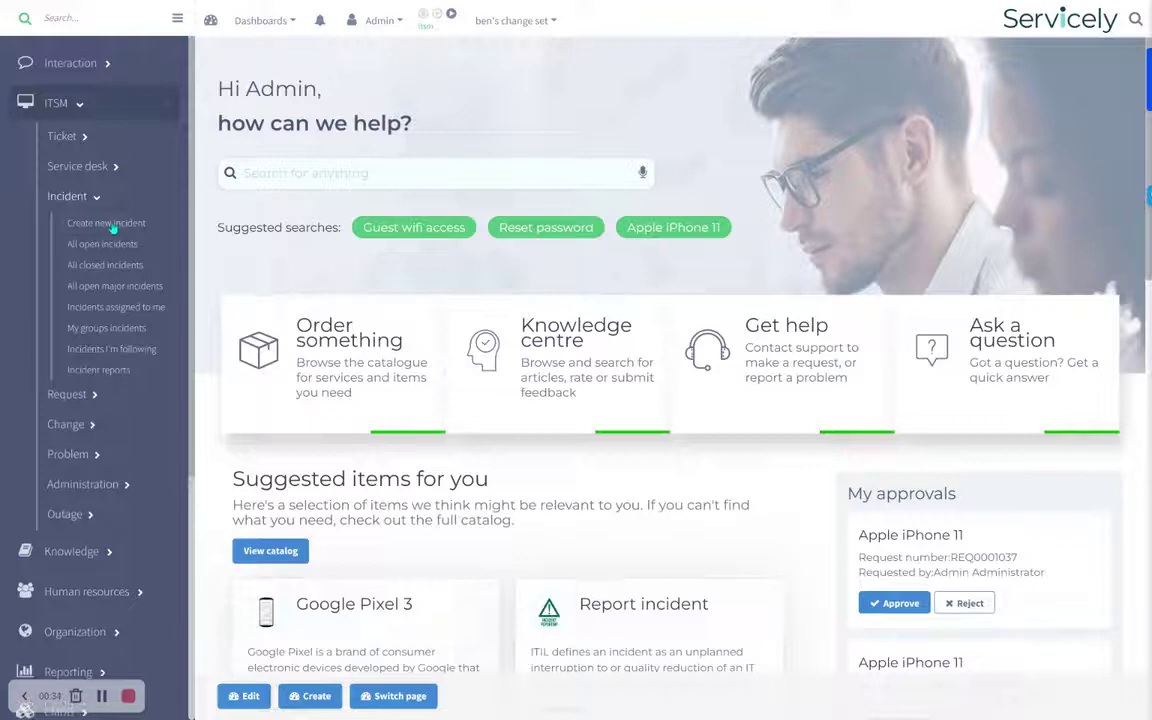
{"action": "left_click", "coordinate": [108, 223]}
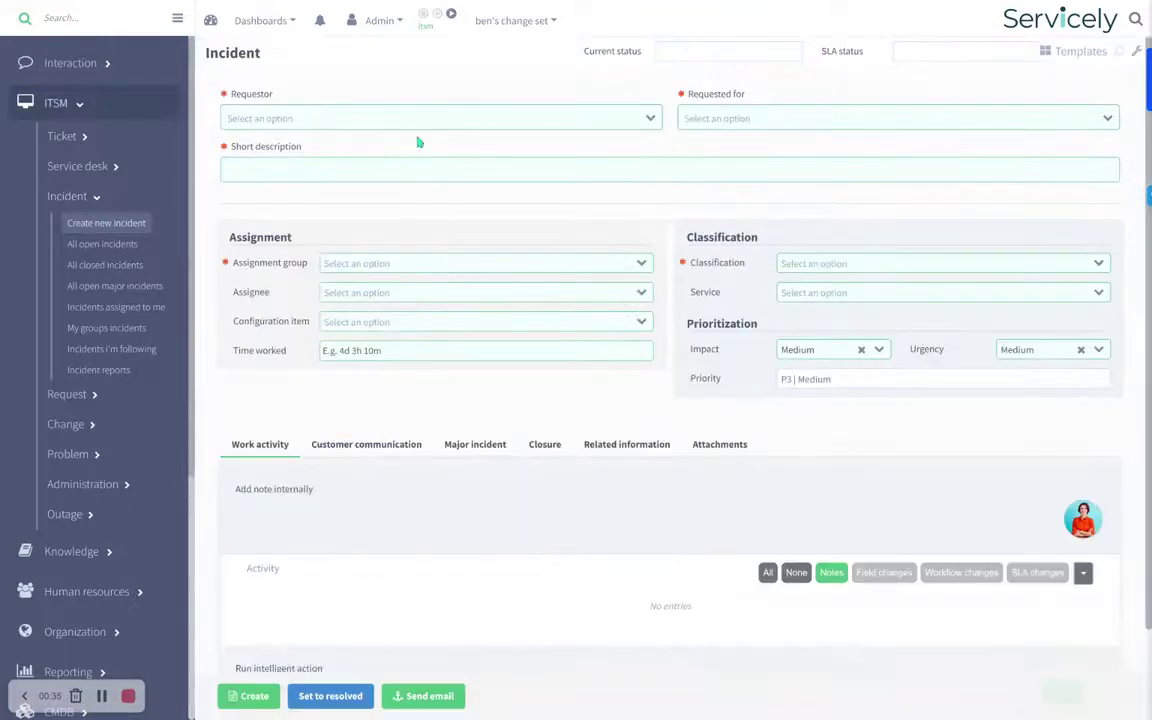
Step: Select the requestor for the incident and enter "sap session is locked" as the short description
{"action": "left_click", "coordinate": [421, 122]}
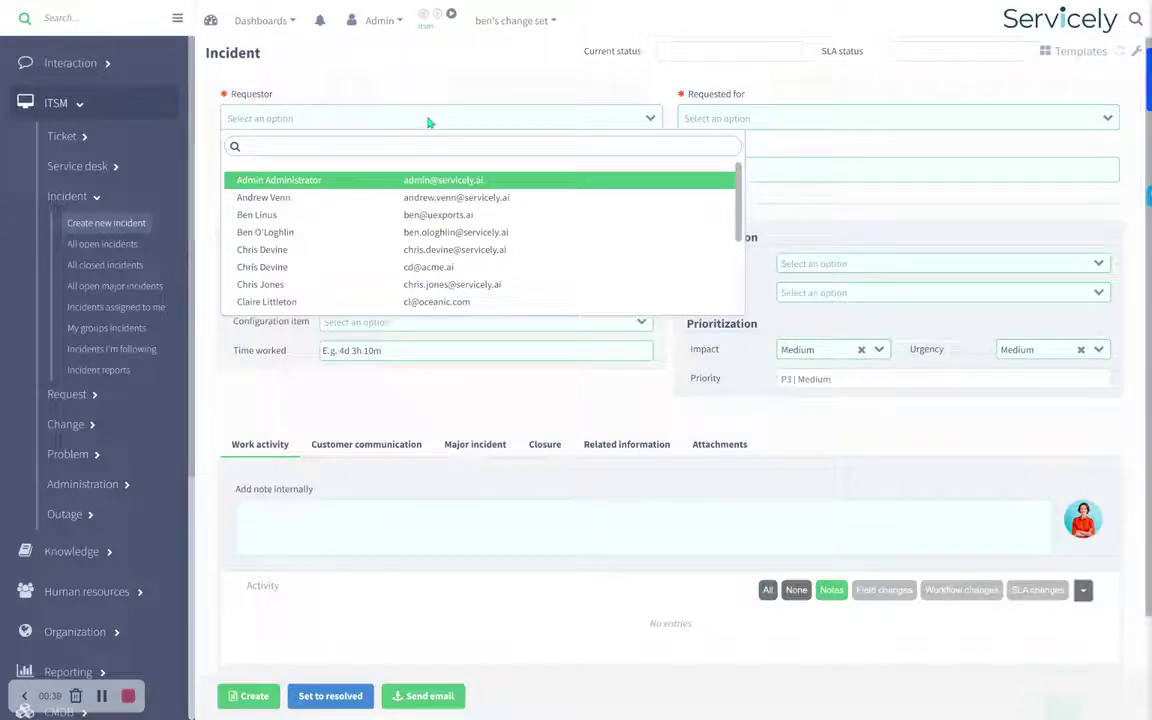
{"action": "left_click", "coordinate": [411, 196]}
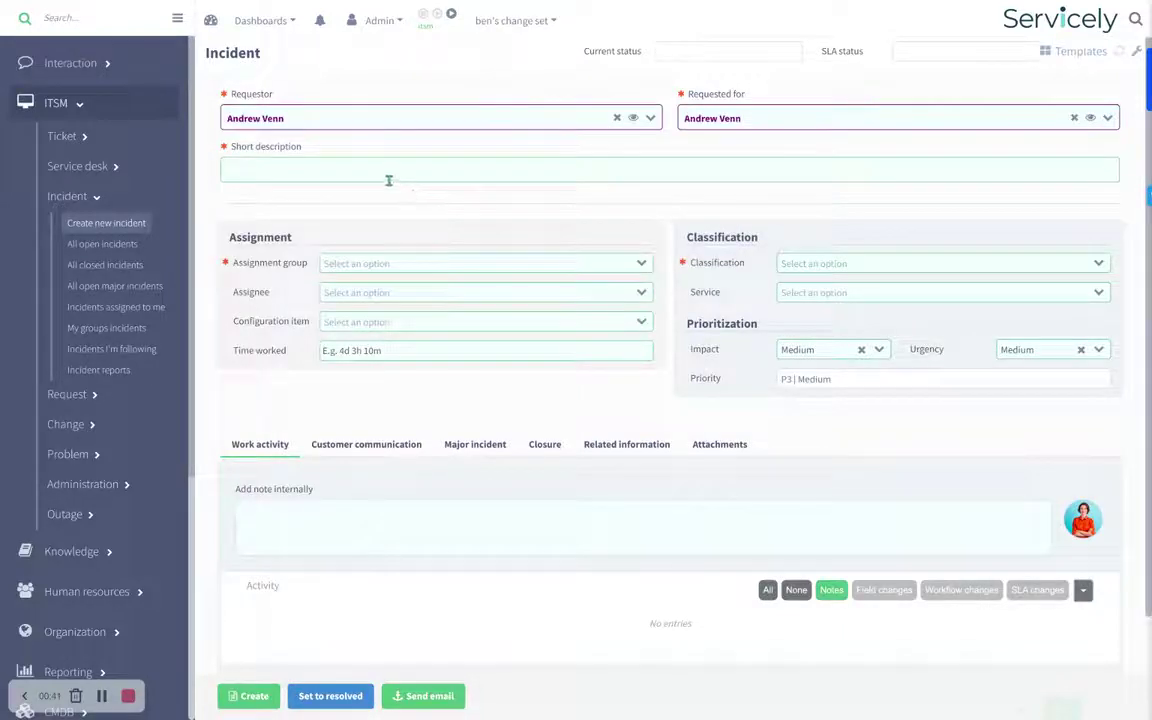
{"action": "left_click", "coordinate": [385, 171]}
{"action": "type", "text": "sap session is locked"}
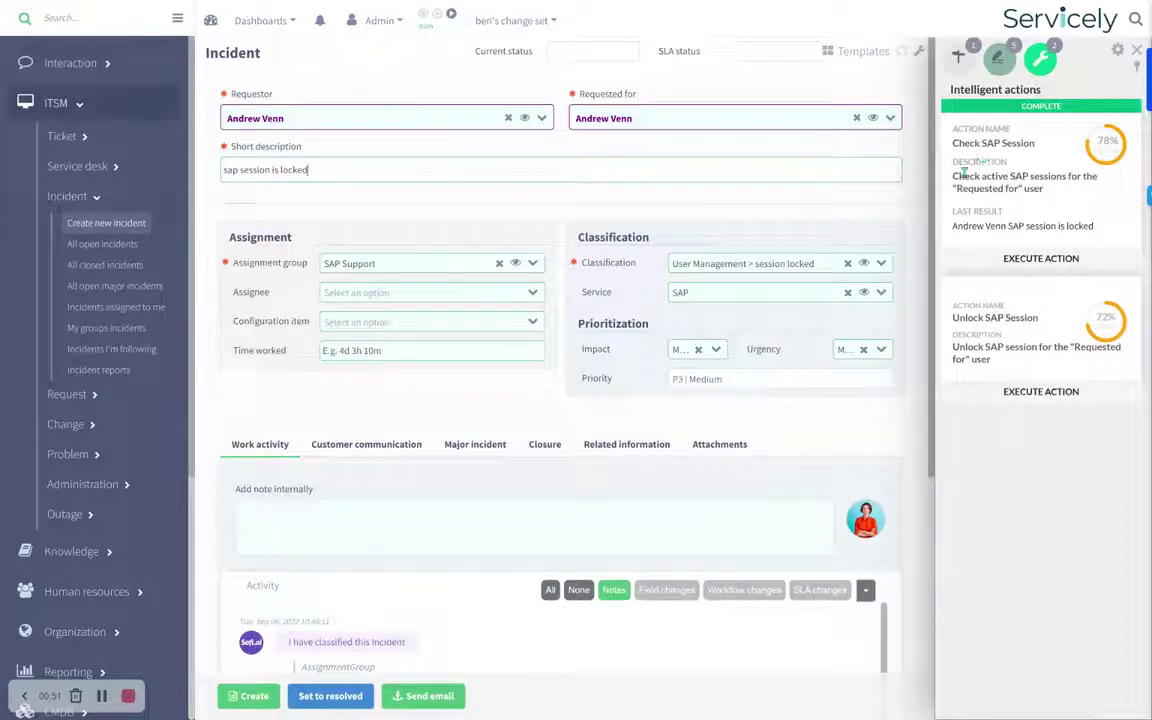
Step: Execute the suggested Unlock SAP Session intelligent action for the affected user
{"action": "left_click_drag", "start_coordinate": [955, 175], "coordinate": [1102, 230]}
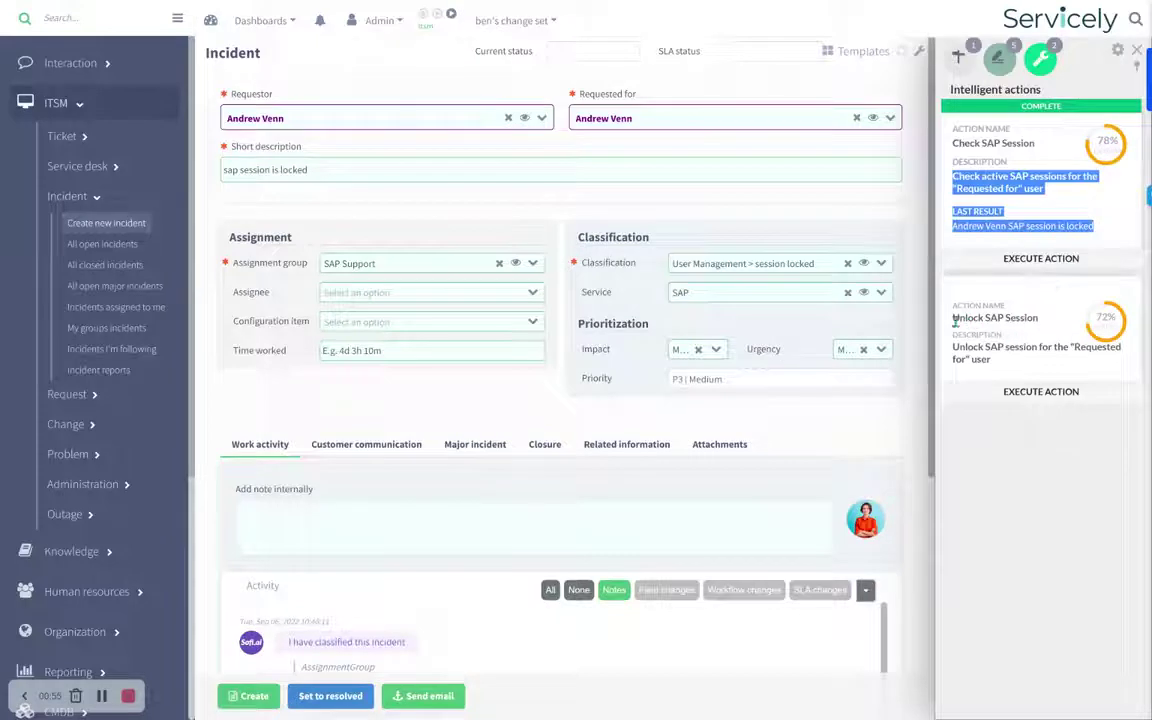
{"action": "left_click_drag", "start_coordinate": [959, 317], "coordinate": [1057, 328]}
{"action": "left_click", "coordinate": [1045, 393]}
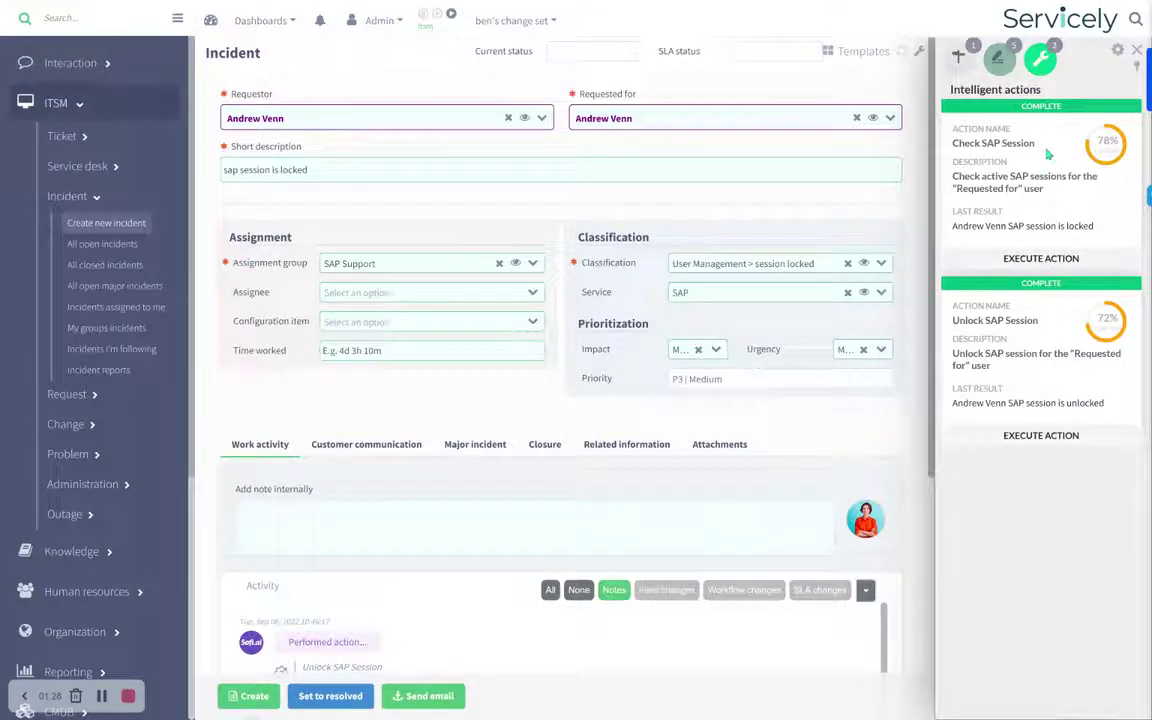
{"action": "mouse_move", "coordinate": [308, 171]}
{"action": "left_mouse_down"}
{"action": "mouse_move", "coordinate": [218, 175]}
{"action": "mouse_move", "coordinate": [311, 170]}
{"action": "left_mouse_up"}
{"action": "left_click", "coordinate": [313, 170]}
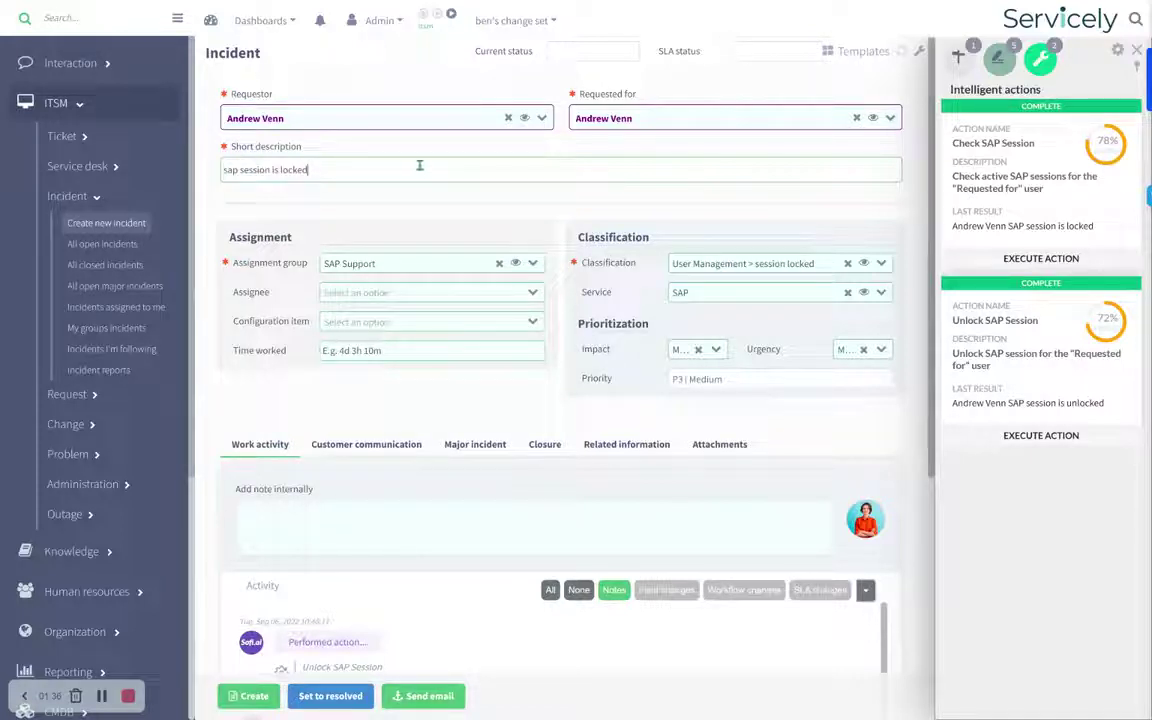
{"action": "left_click_drag", "start_coordinate": [419, 167], "coordinate": [225, 177]}
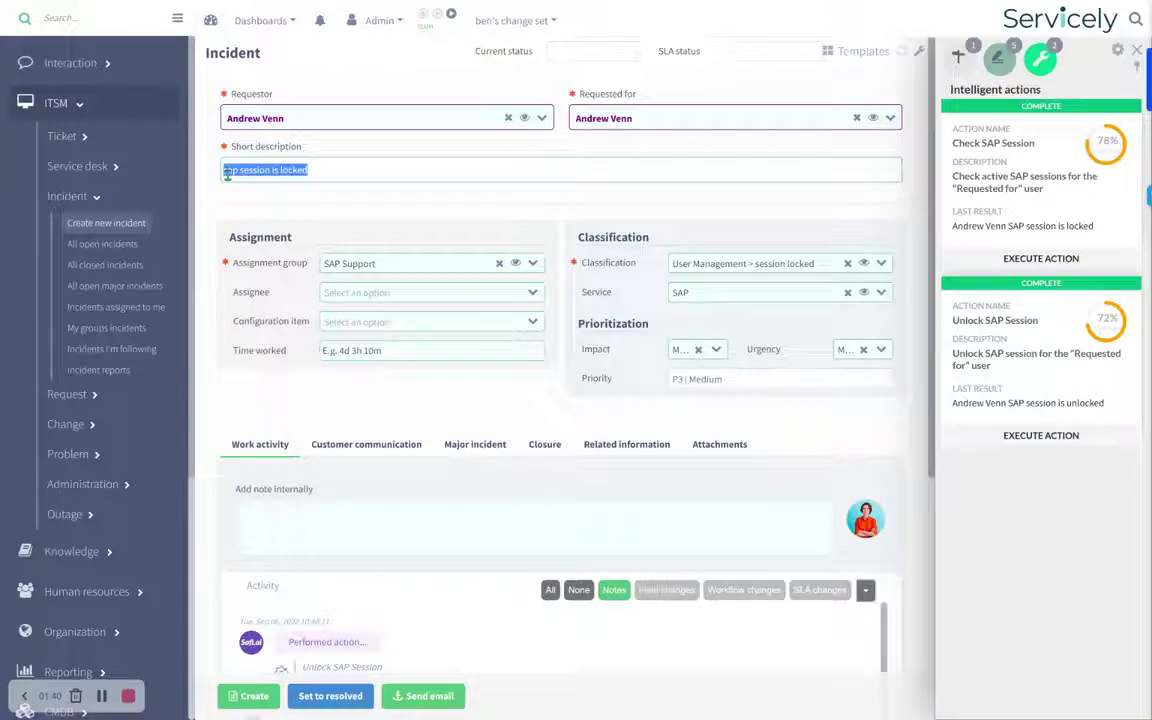
{"action": "left_click", "coordinate": [227, 170]}
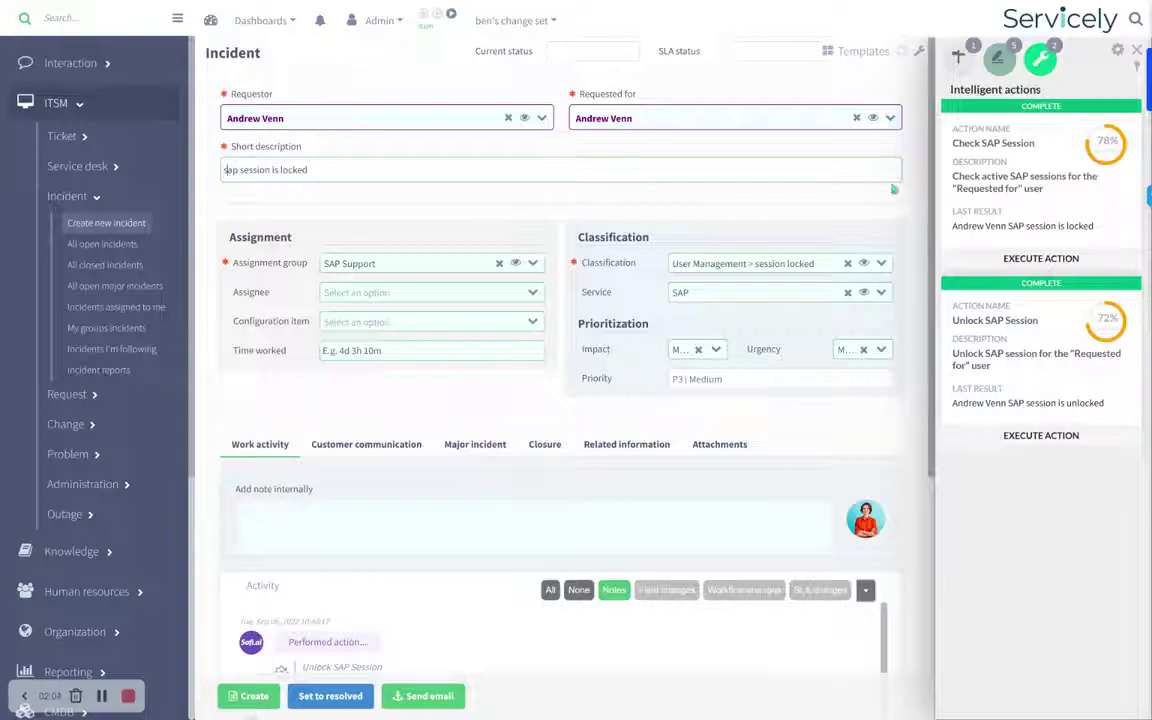
Step: Review the intelligent prediction and attach the suggested "SAP Session Locked" knowledge article to the incident
{"action": "left_click", "coordinate": [958, 57]}
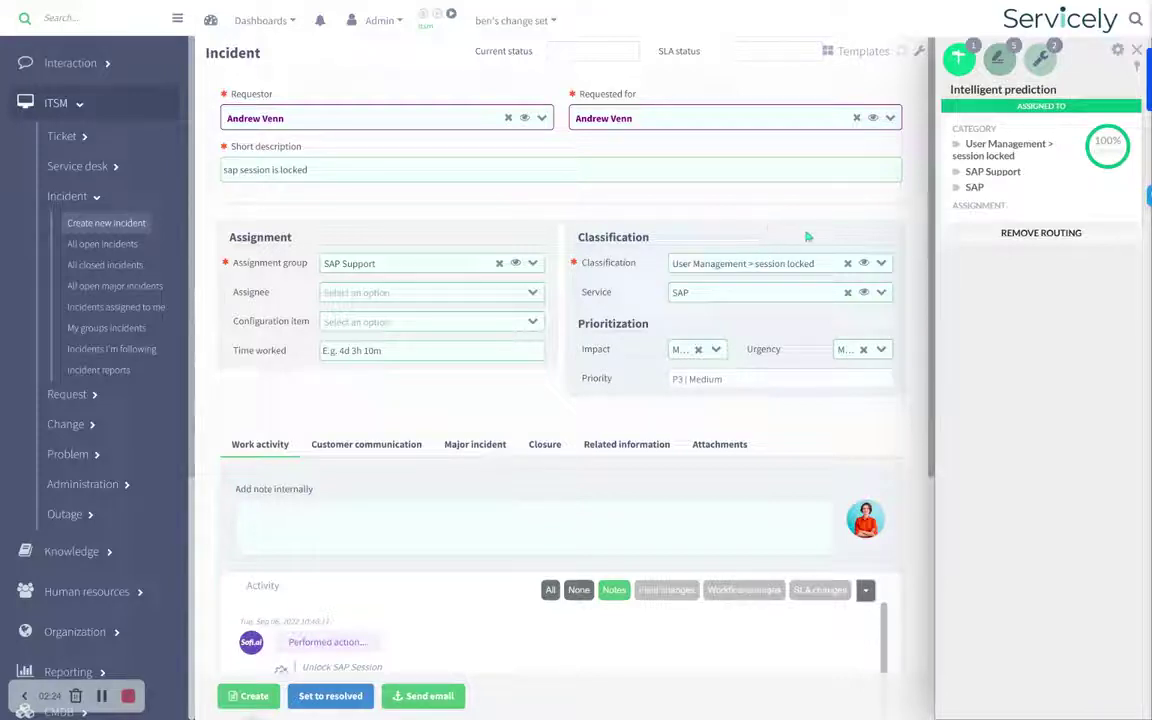
{"action": "left_click", "coordinate": [997, 60]}
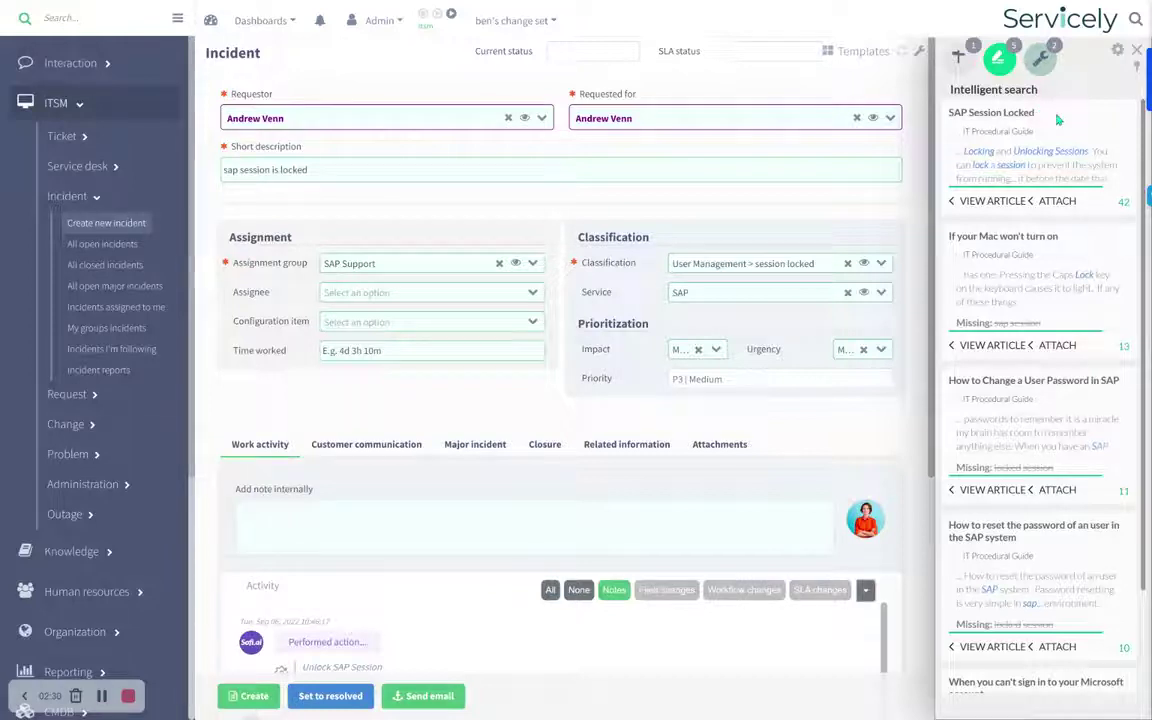
{"action": "left_click", "coordinate": [1057, 203]}
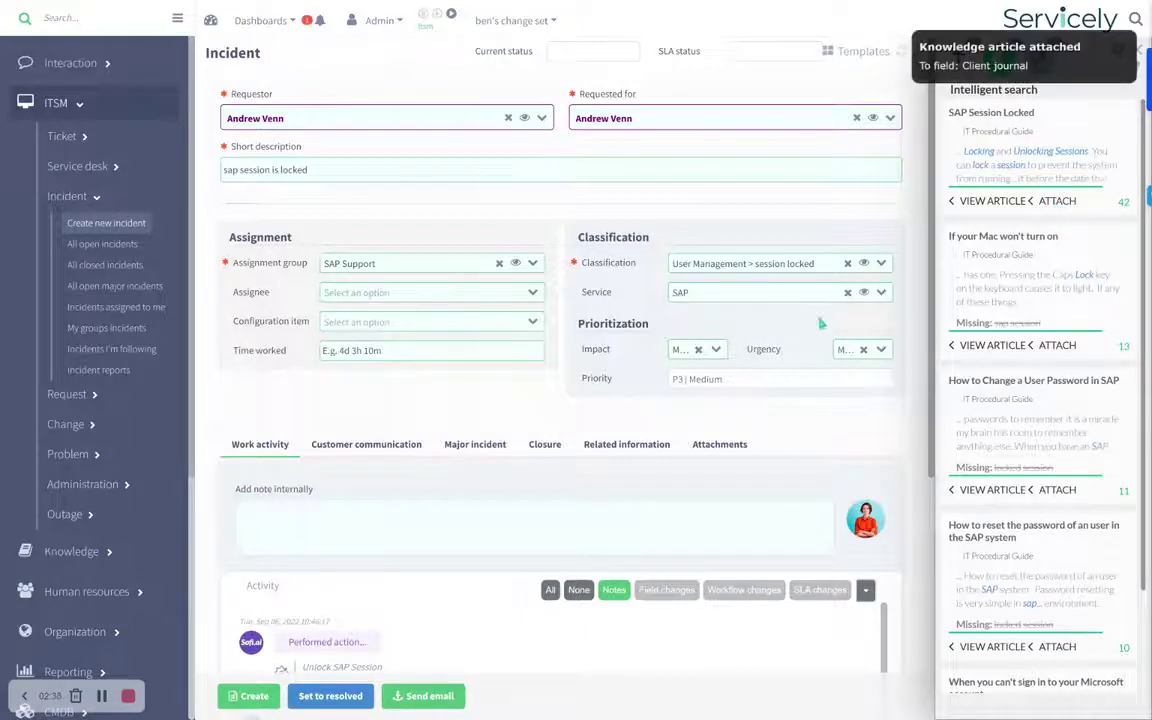
Step: Write a customer communication note with the customer's first name and the line "Try this next time"
{"action": "left_click", "coordinate": [370, 444]}
{"action": "scroll", "coordinate": [389, 453], "scroll_direction": "down", "scroll_amount": 1}
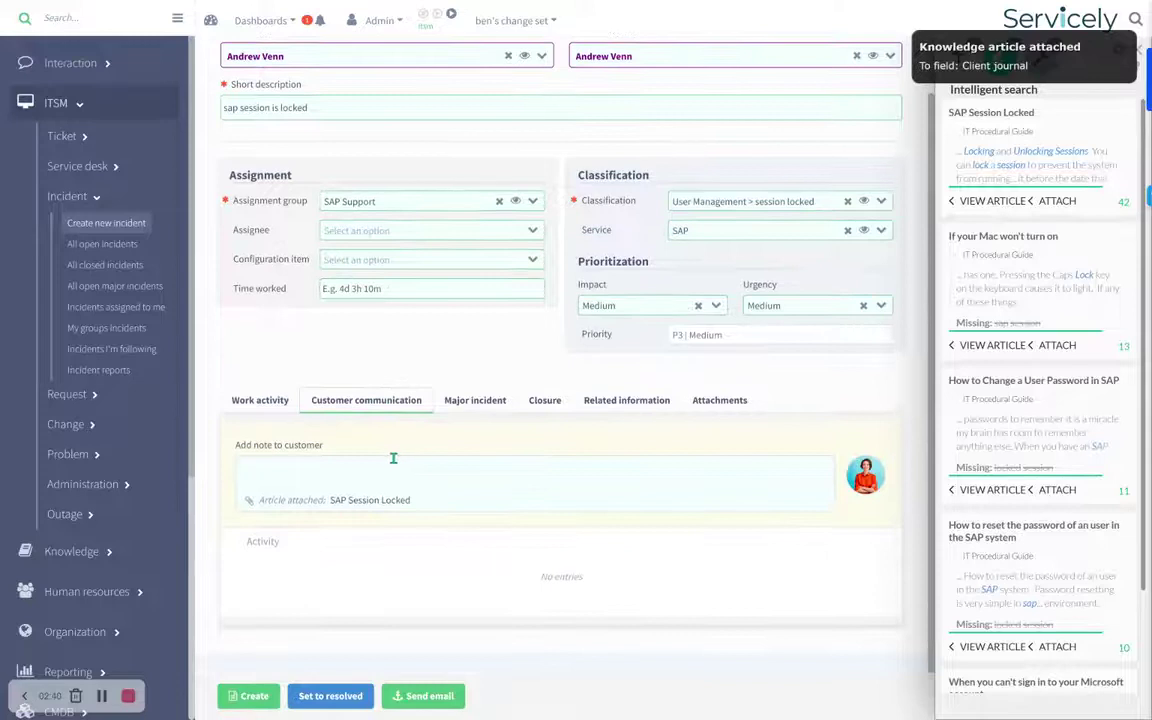
{"action": "left_click", "coordinate": [389, 464]}
{"action": "type", "text": "Andrew"}
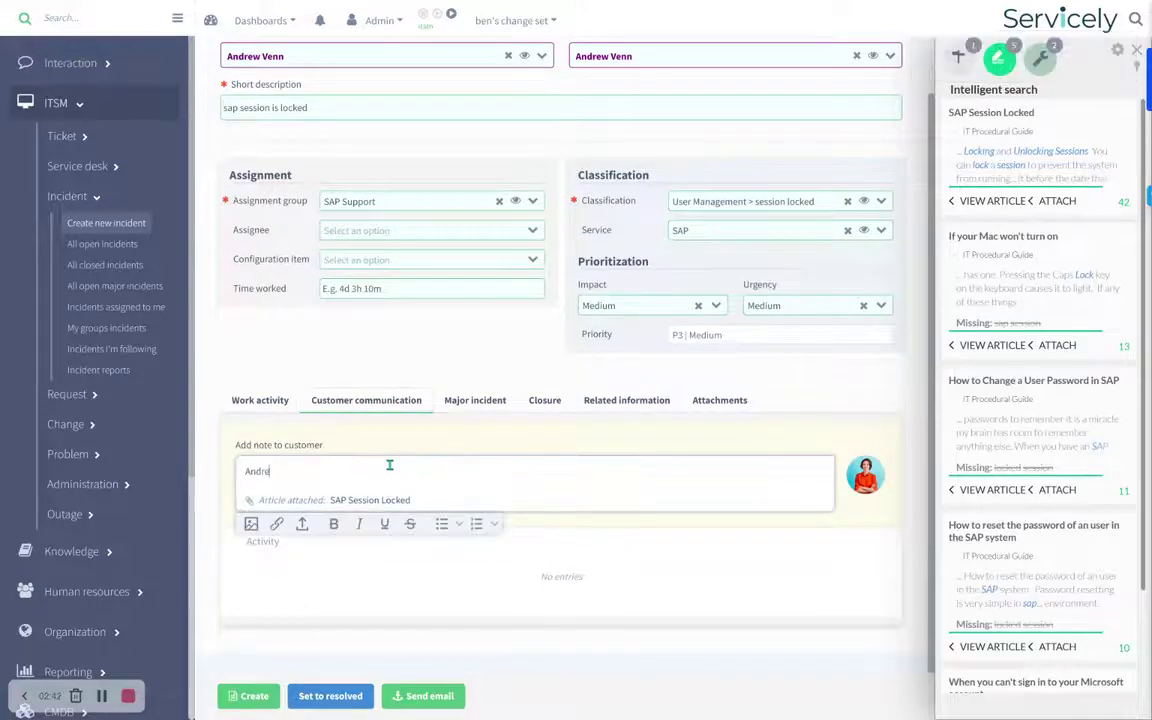
{"action": "key", "text": "Return"}
{"action": "type", "text": "Try this next time"}
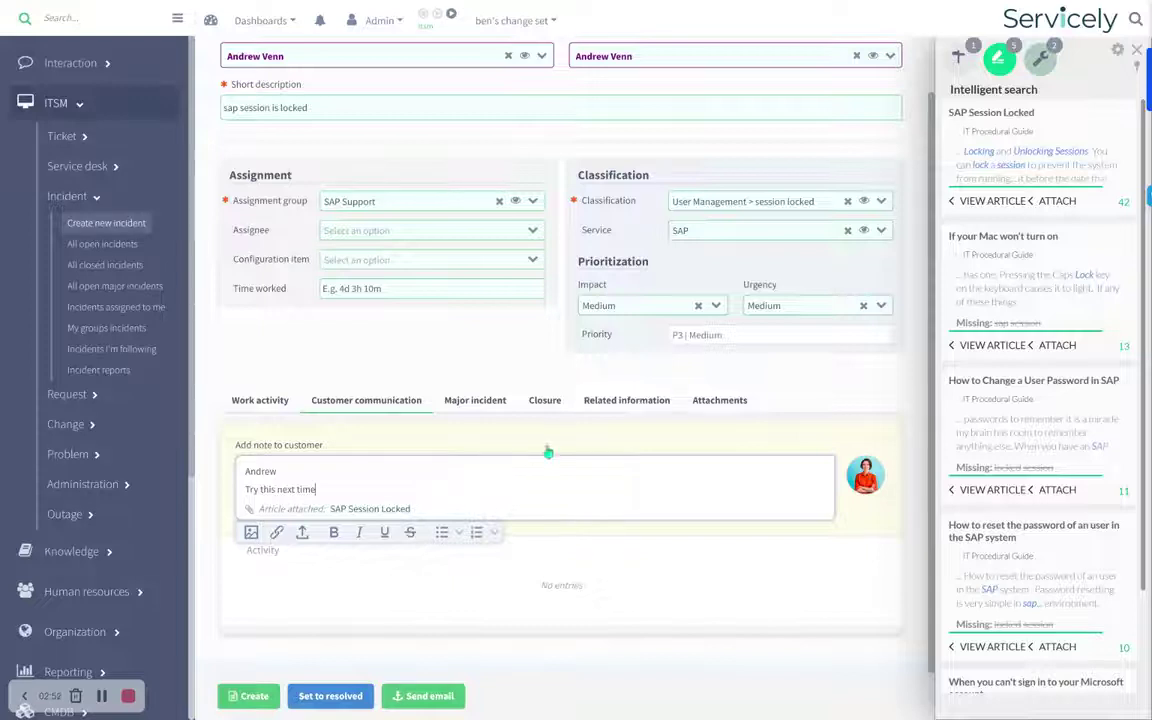
Step: Open the "load balancer is flapping" incident from the list of all open incidents
{"action": "scroll", "coordinate": [705, 378], "scroll_direction": "up", "scroll_amount": 1}
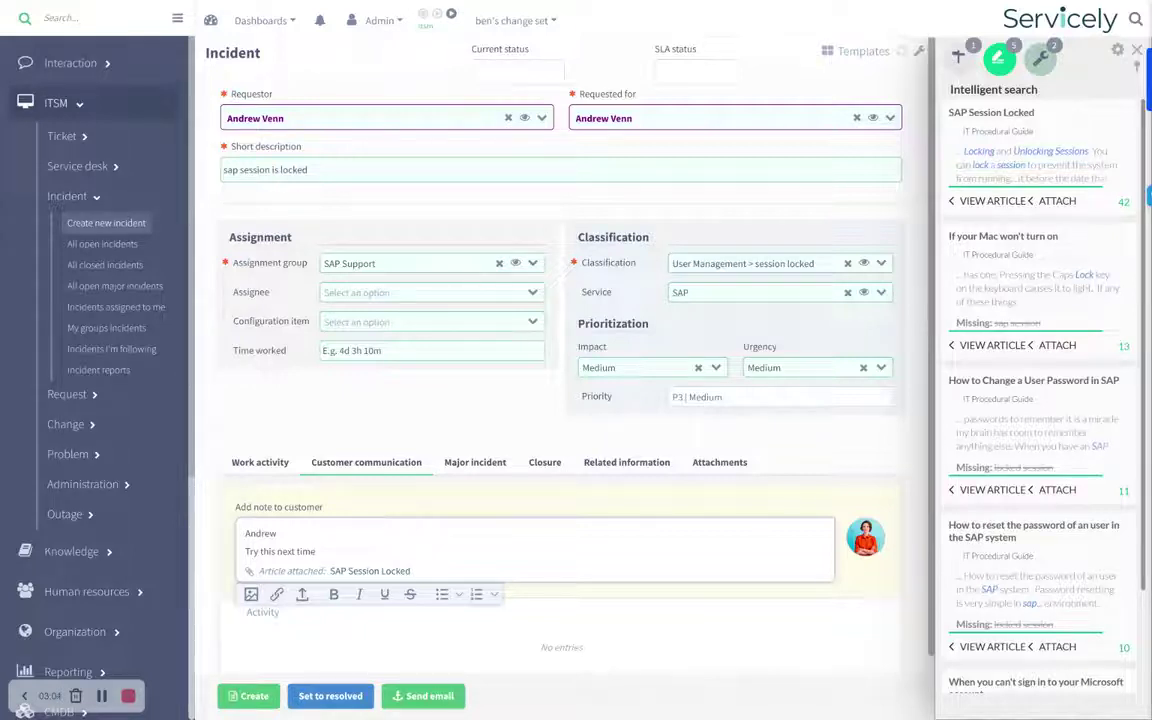
{"action": "scroll", "coordinate": [228, 205], "scroll_direction": "down", "scroll_amount": 1}
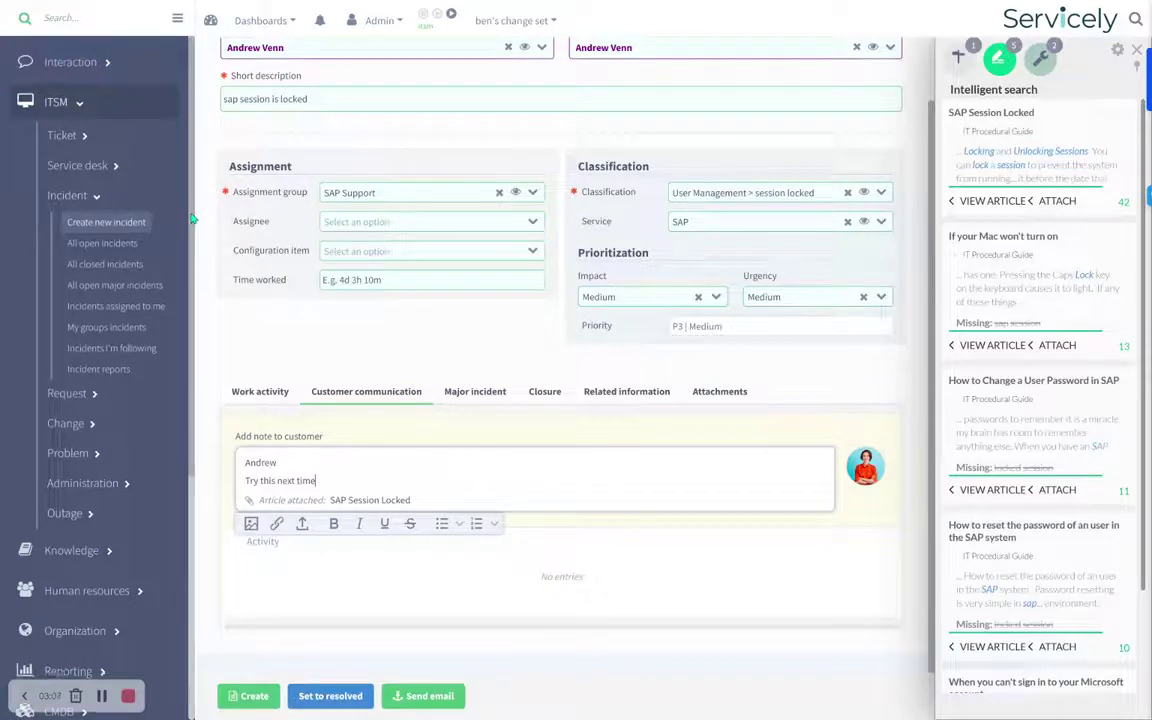
{"action": "scroll", "coordinate": [190, 217], "scroll_direction": "down", "scroll_amount": 4}
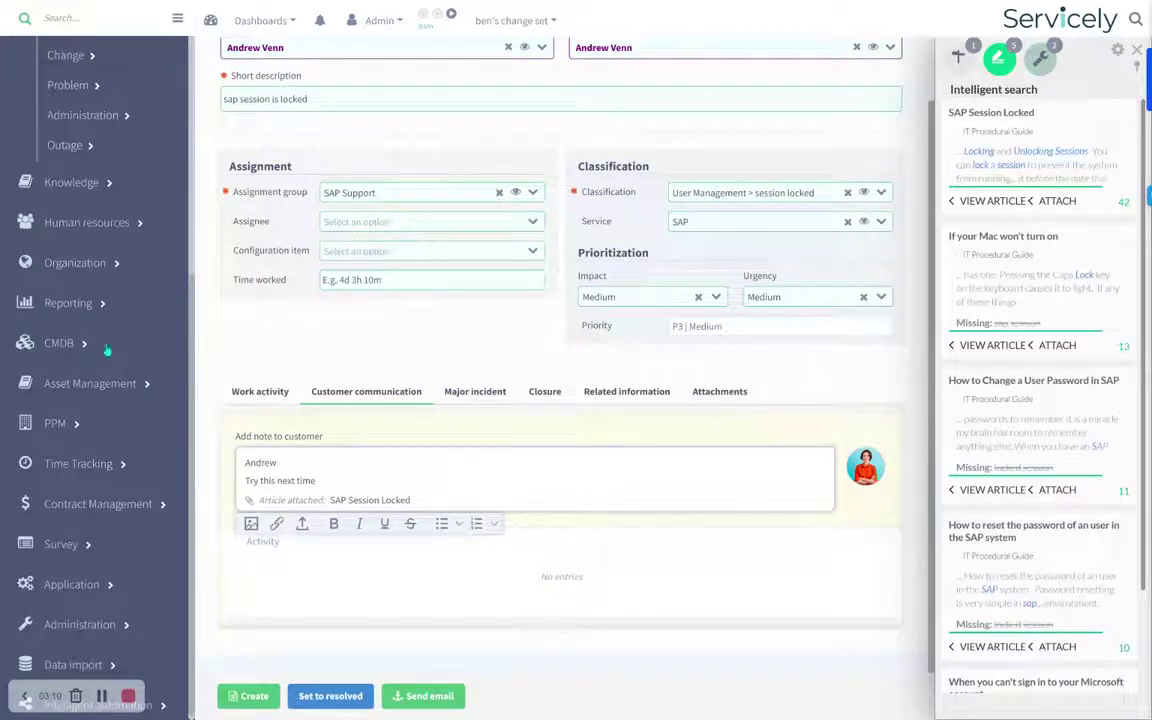
{"action": "scroll", "coordinate": [324, 338], "scroll_direction": "up", "scroll_amount": 1}
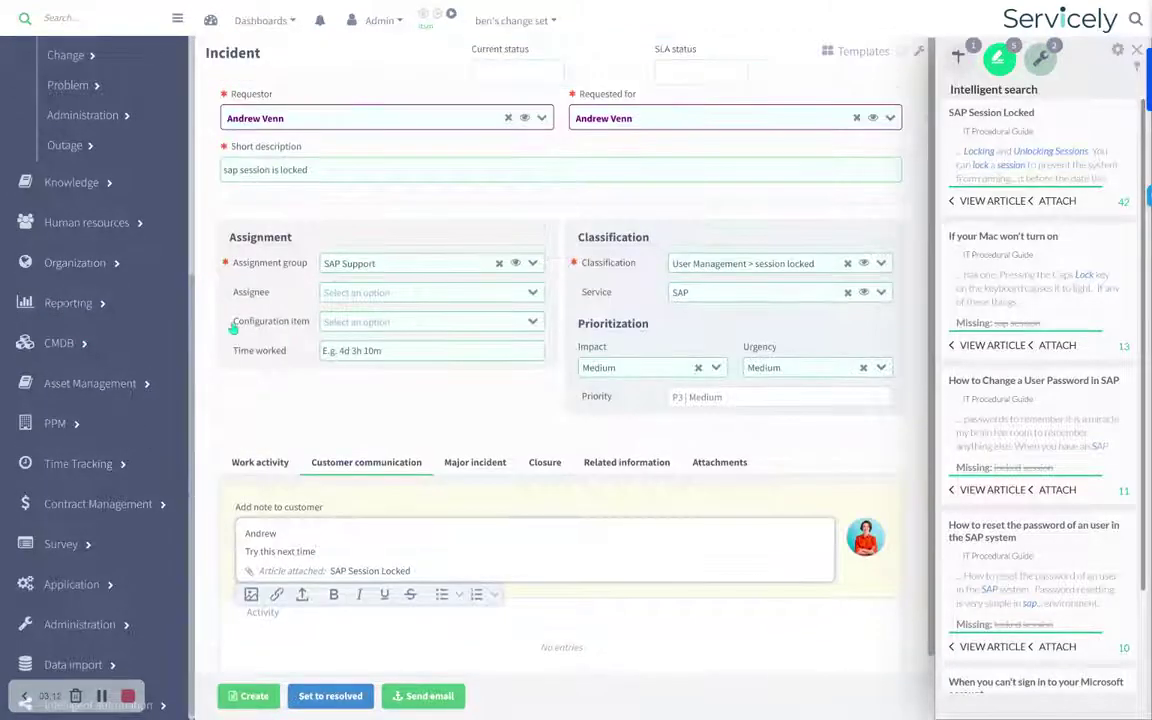
{"action": "scroll", "coordinate": [155, 305], "scroll_direction": "up", "scroll_amount": 4}
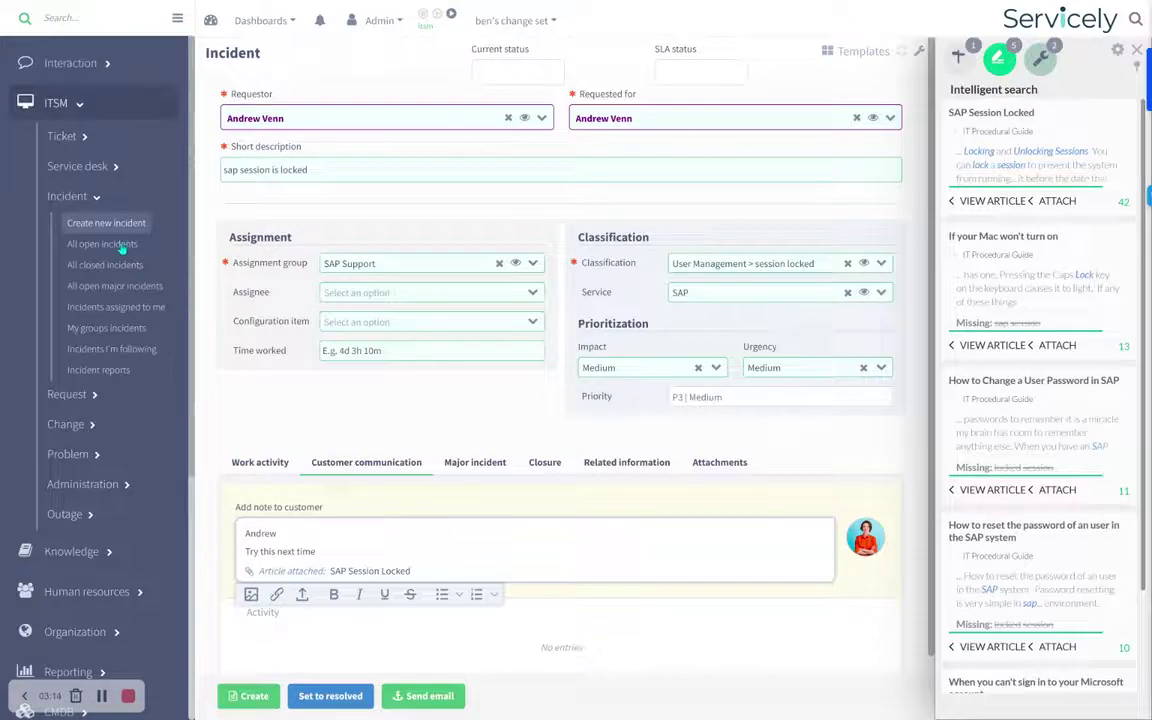
{"action": "left_click", "coordinate": [150, 244]}
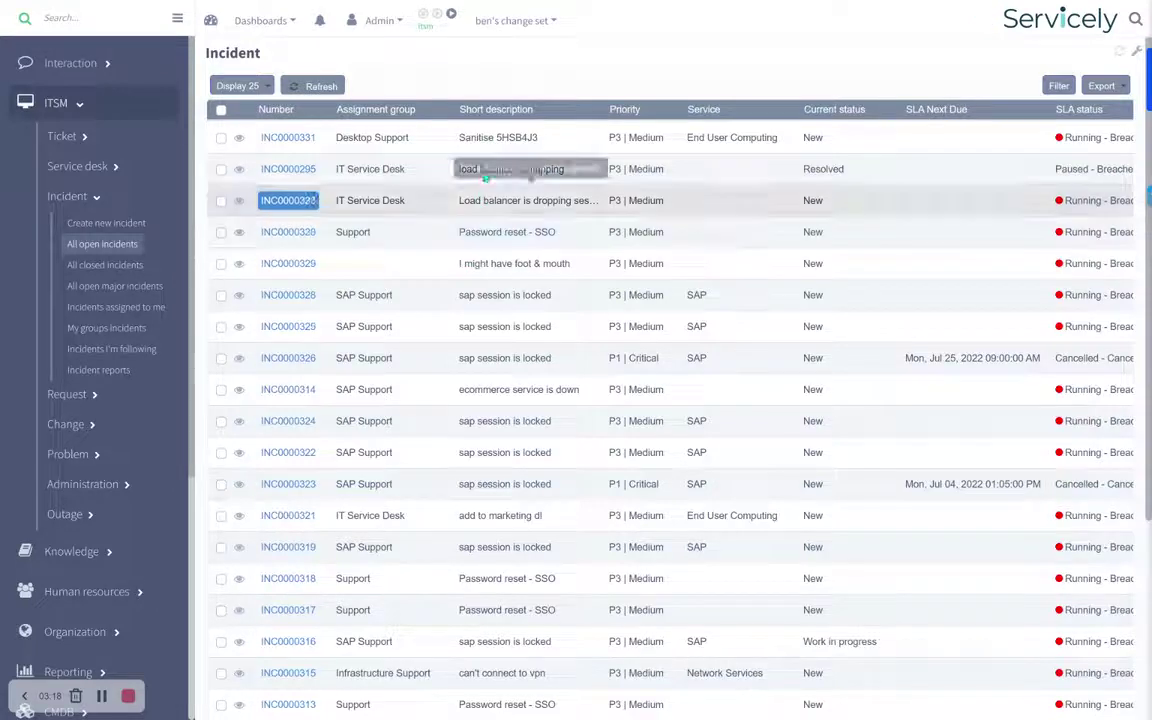
{"action": "left_click_drag", "start_coordinate": [485, 176], "coordinate": [566, 170]}
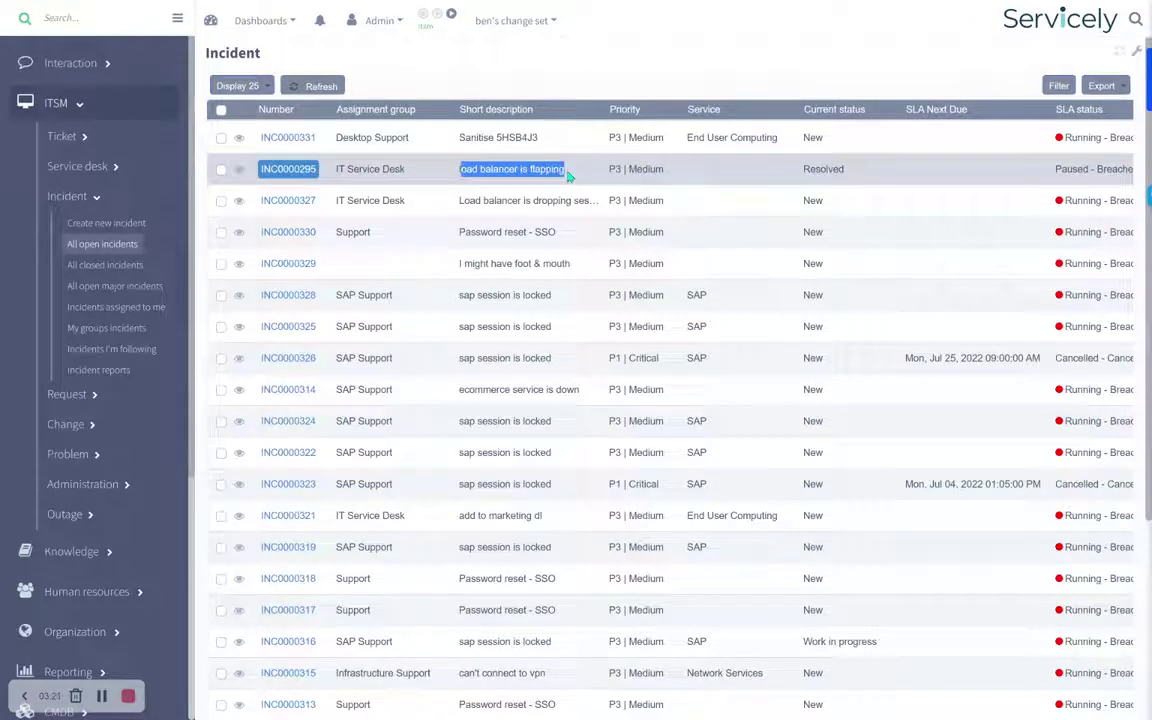
{"action": "left_click", "coordinate": [287, 169]}
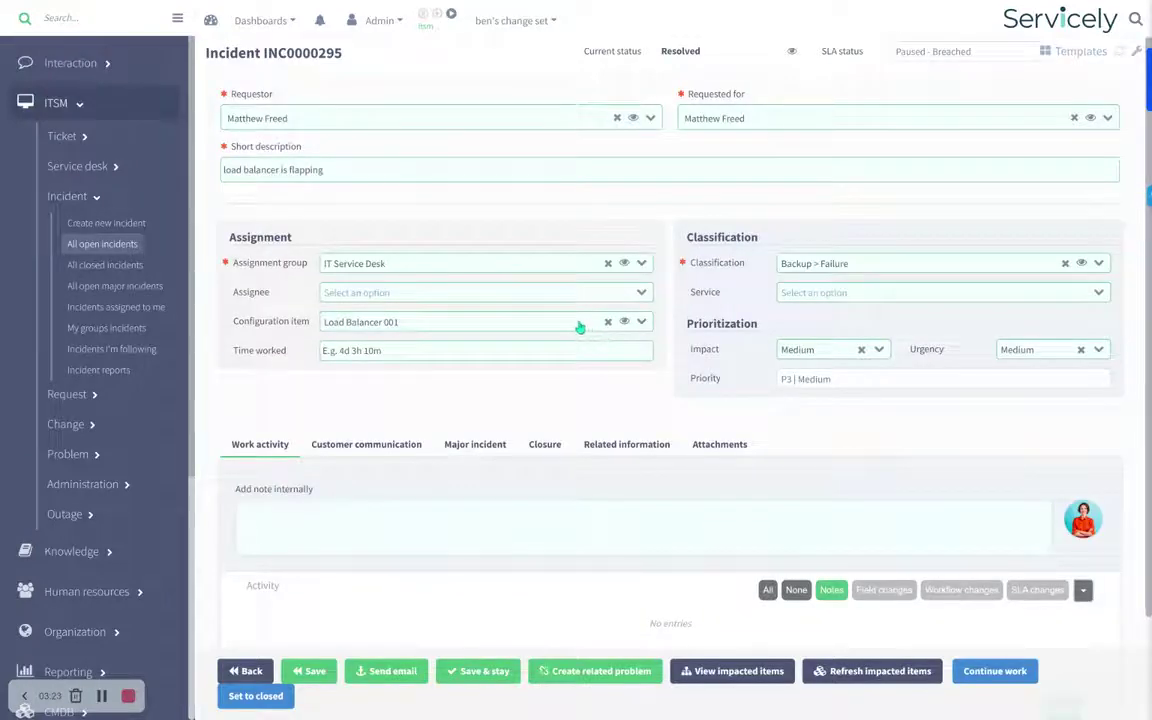
Step: Preview the incident's Load Balancer 001 configuration item, inspect its relationships, and save the record
{"action": "left_click_drag", "start_coordinate": [313, 322], "coordinate": [606, 327]}
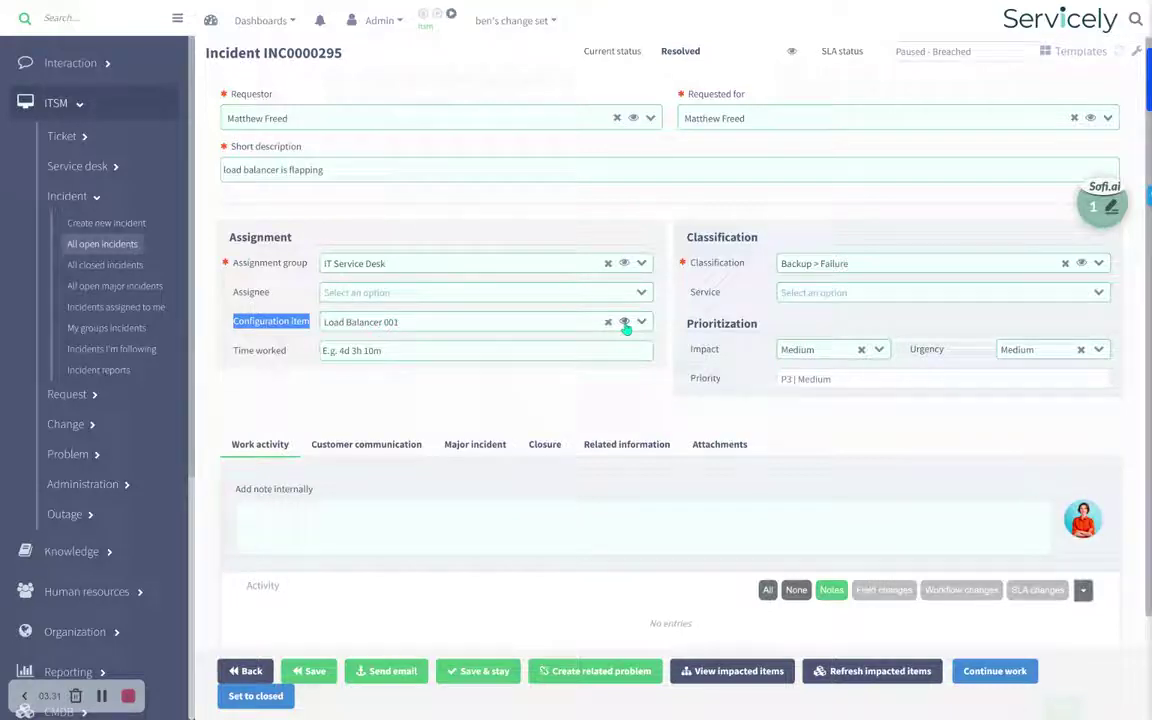
{"action": "left_click", "coordinate": [624, 323]}
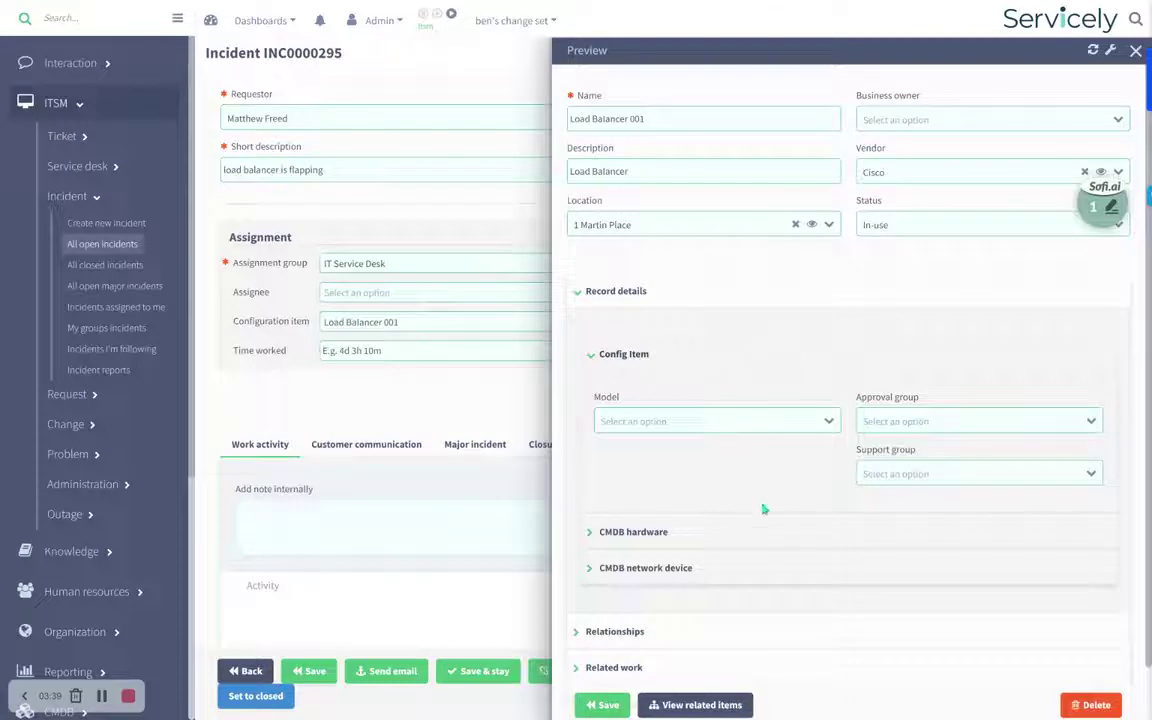
{"action": "scroll", "coordinate": [771, 545], "scroll_direction": "down", "scroll_amount": 1}
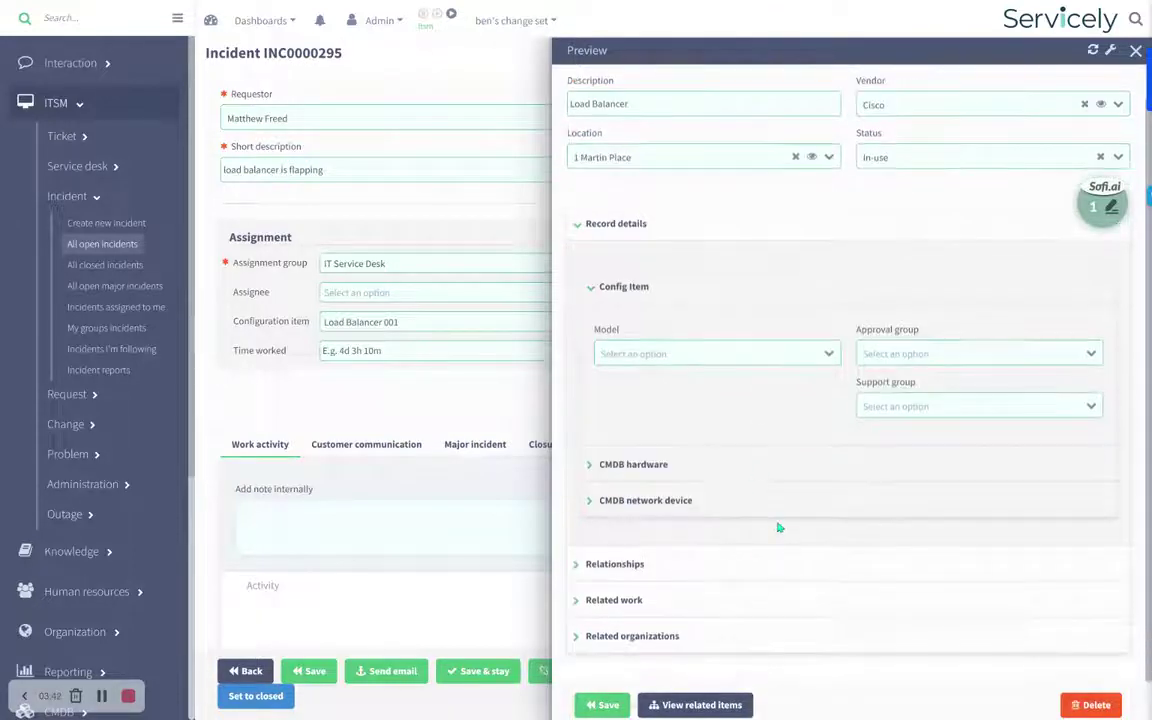
{"action": "left_click", "coordinate": [634, 566]}
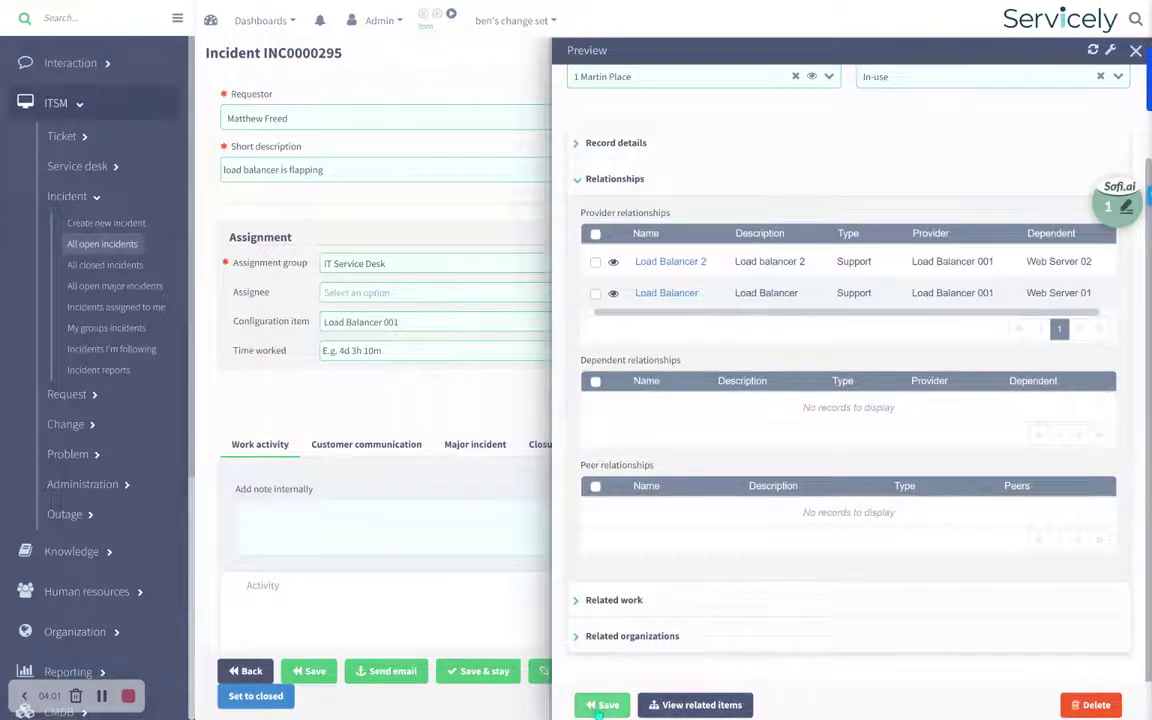
{"action": "left_click", "coordinate": [603, 705]}
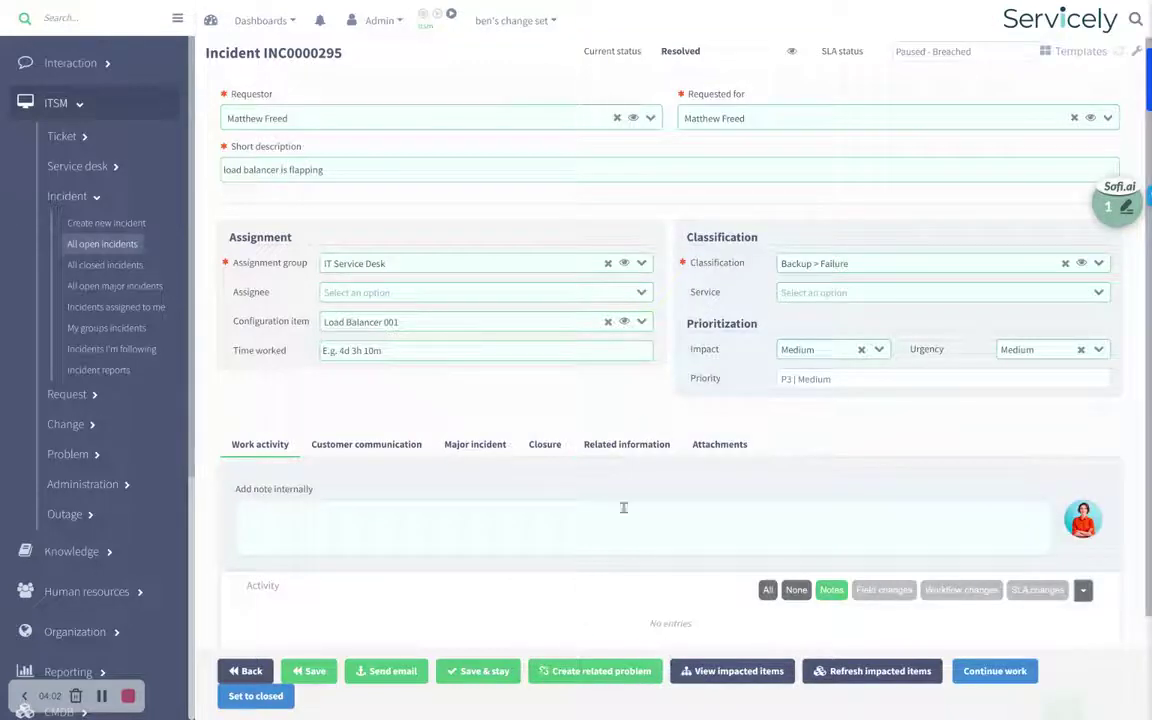
Step: View the incident's impacted items map and expand all relationships of Web Server 01 and ECommerce
{"action": "left_click", "coordinate": [704, 679]}
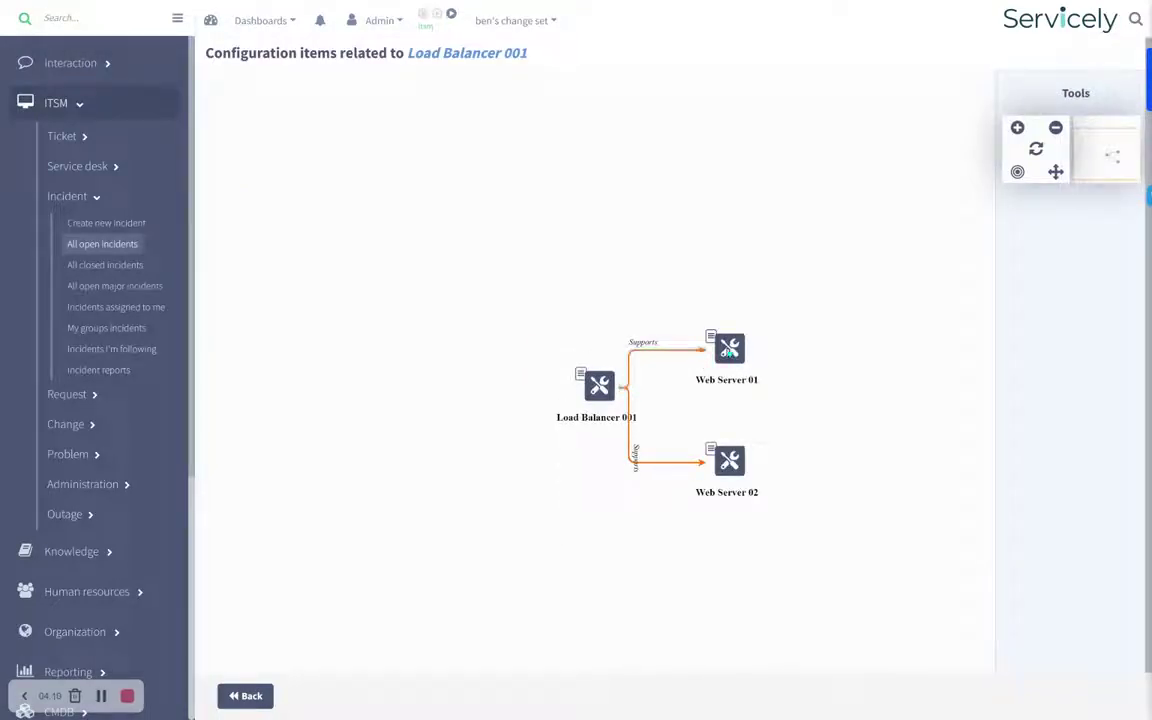
{"action": "right_click", "coordinate": [729, 348]}
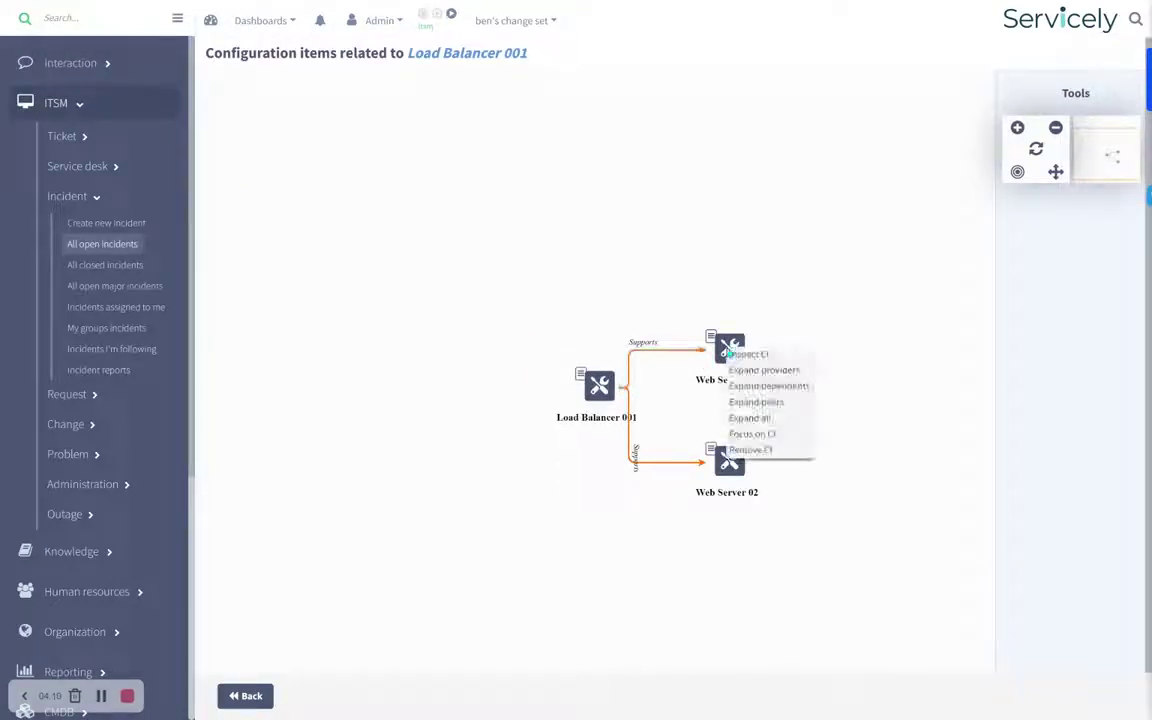
{"action": "left_click", "coordinate": [751, 418]}
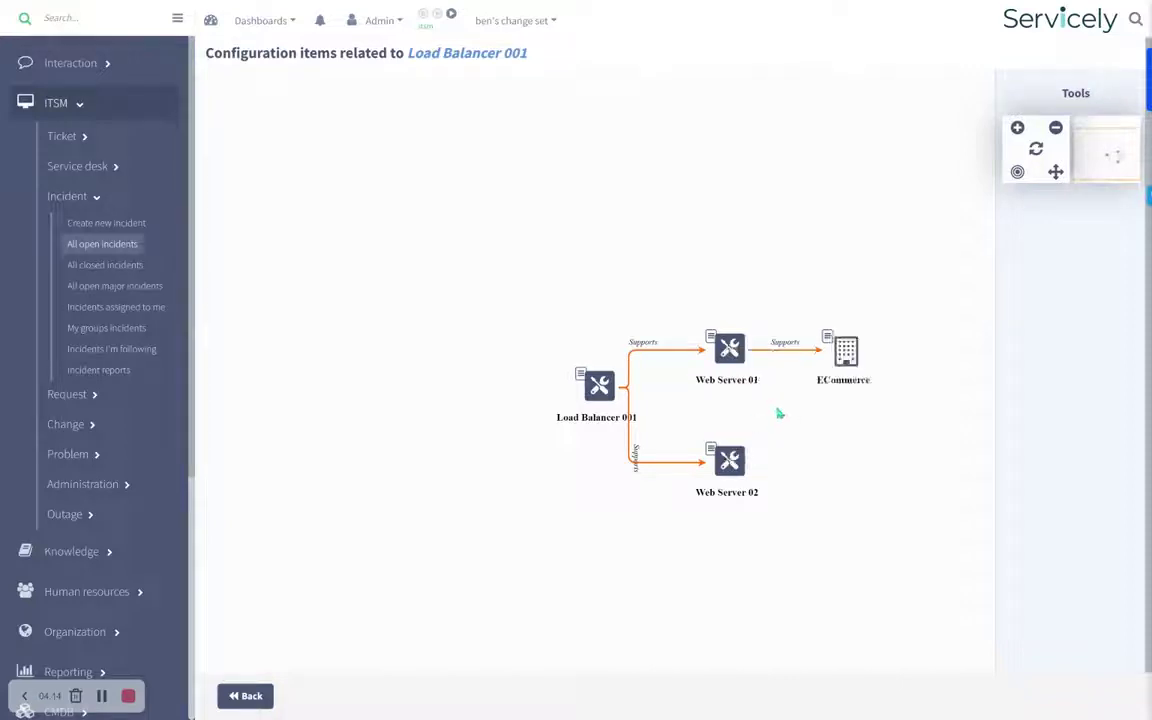
{"action": "right_click", "coordinate": [846, 358]}
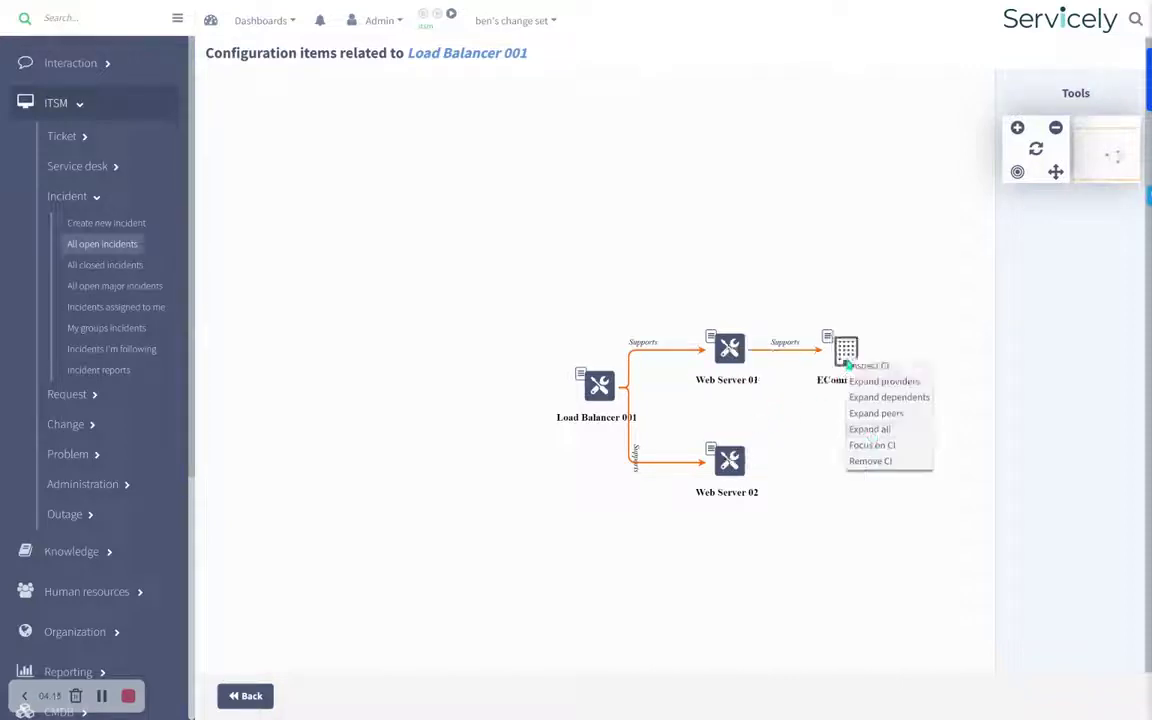
{"action": "left_click", "coordinate": [872, 430]}
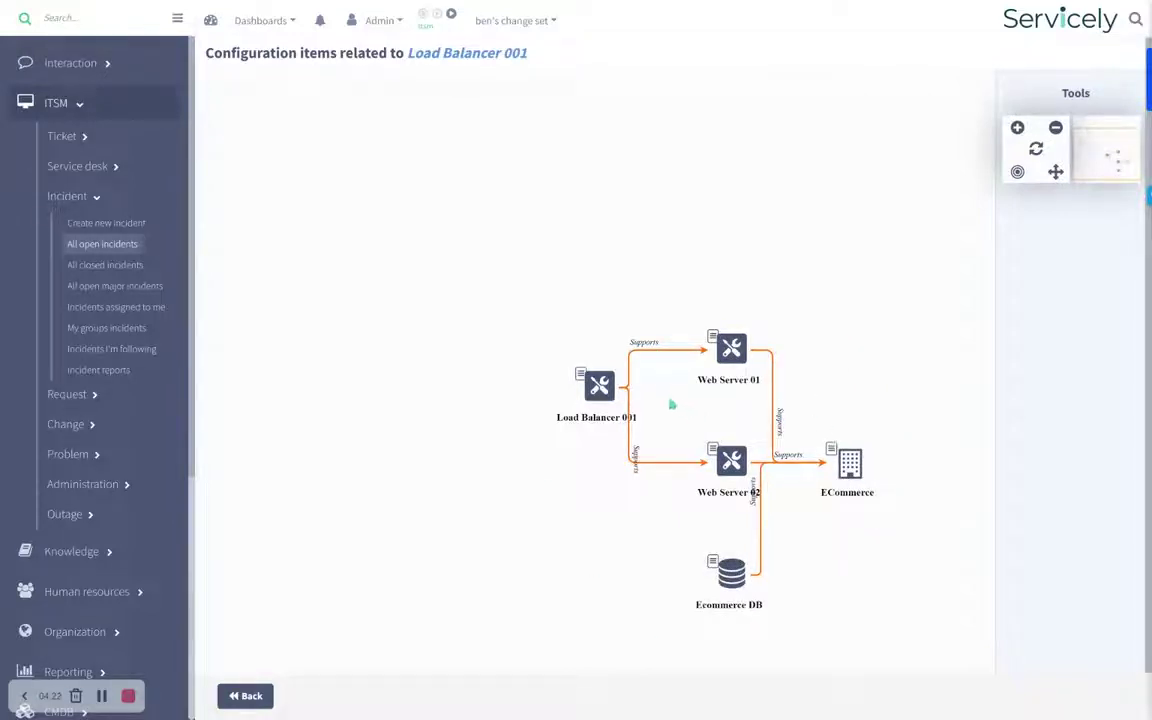
Step: Open change CHG0000044, "load balancer is flapping", from the list of all open changes
{"action": "mouse_move", "coordinate": [599, 397]}
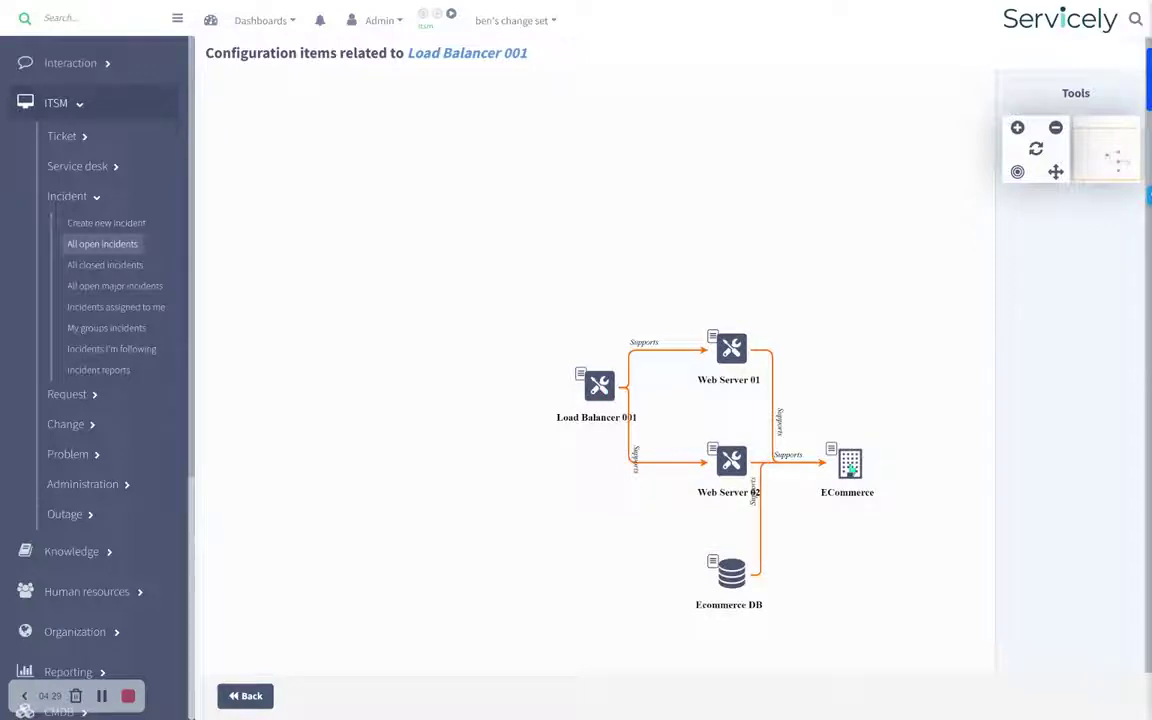
{"action": "mouse_move", "coordinate": [851, 466]}
{"action": "mouse_move", "coordinate": [734, 349]}
{"action": "scroll", "coordinate": [178, 313], "scroll_direction": "down", "scroll_amount": 3}
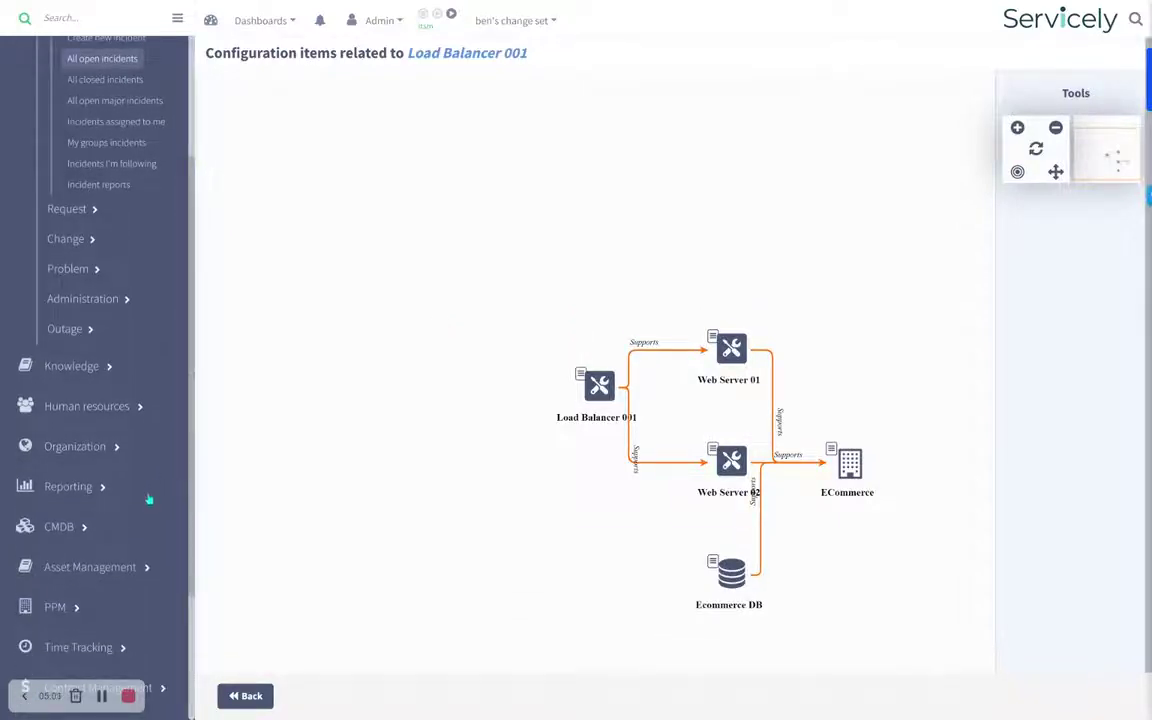
{"action": "scroll", "coordinate": [149, 497], "scroll_direction": "down", "scroll_amount": 3}
{"action": "scroll", "coordinate": [148, 500], "scroll_direction": "up", "scroll_amount": 6}
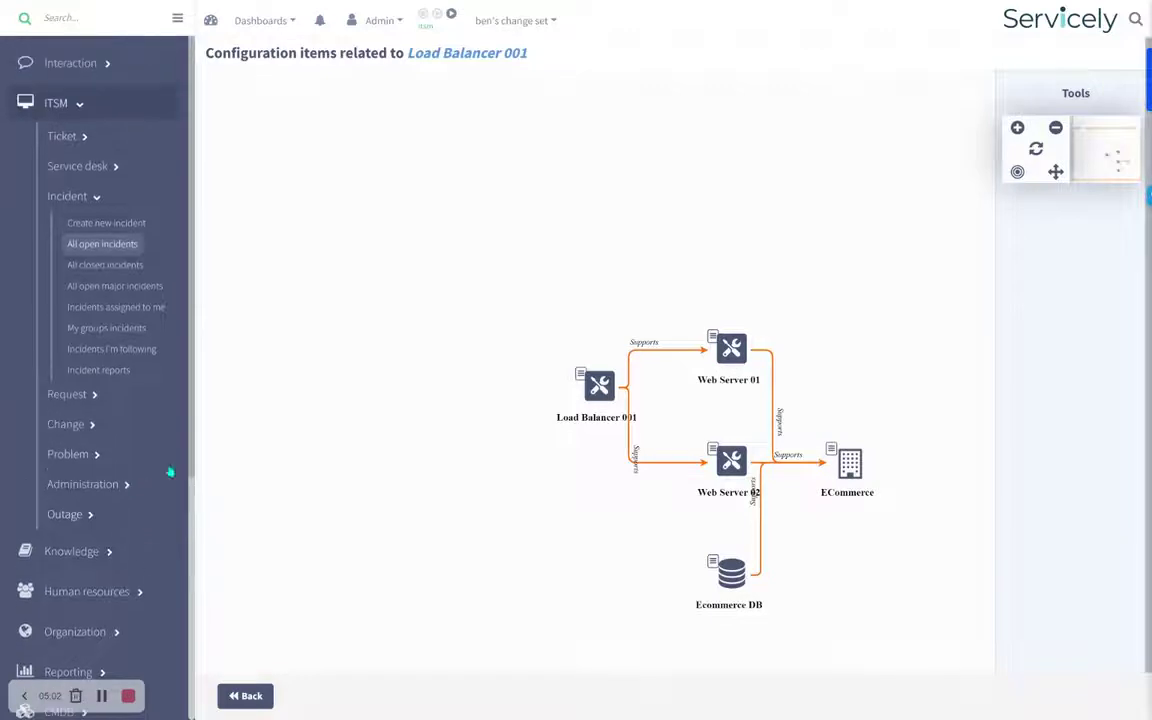
{"action": "left_click", "coordinate": [89, 426]}
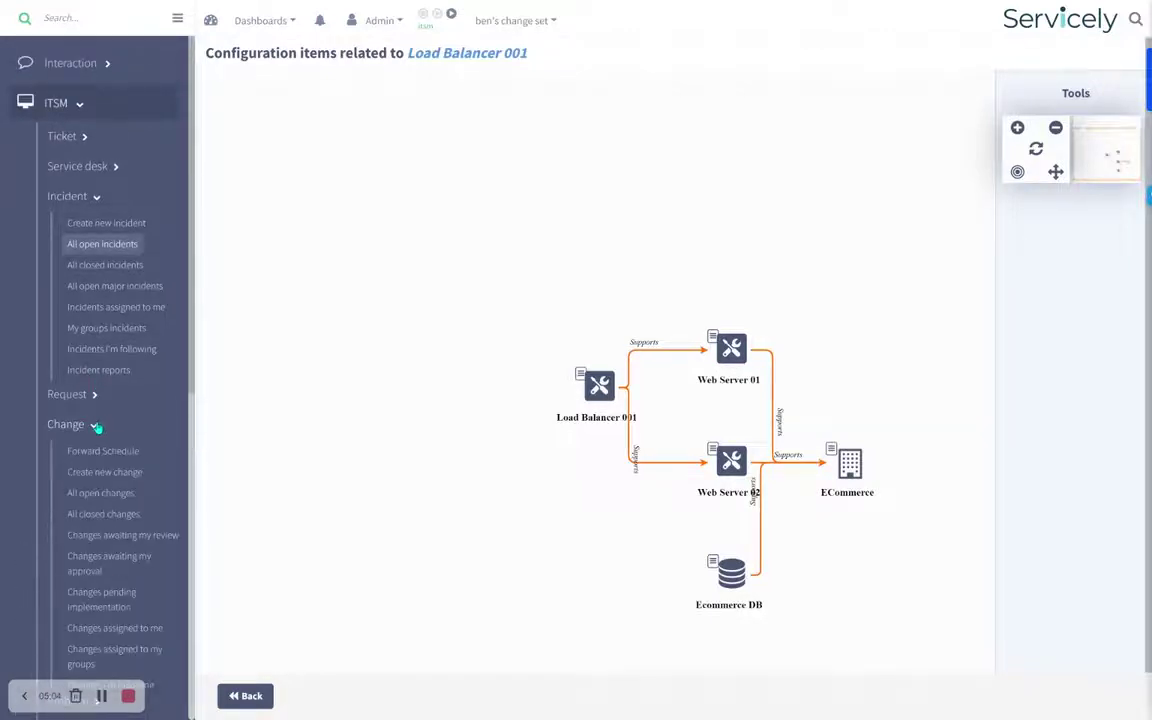
{"action": "left_click", "coordinate": [100, 493]}
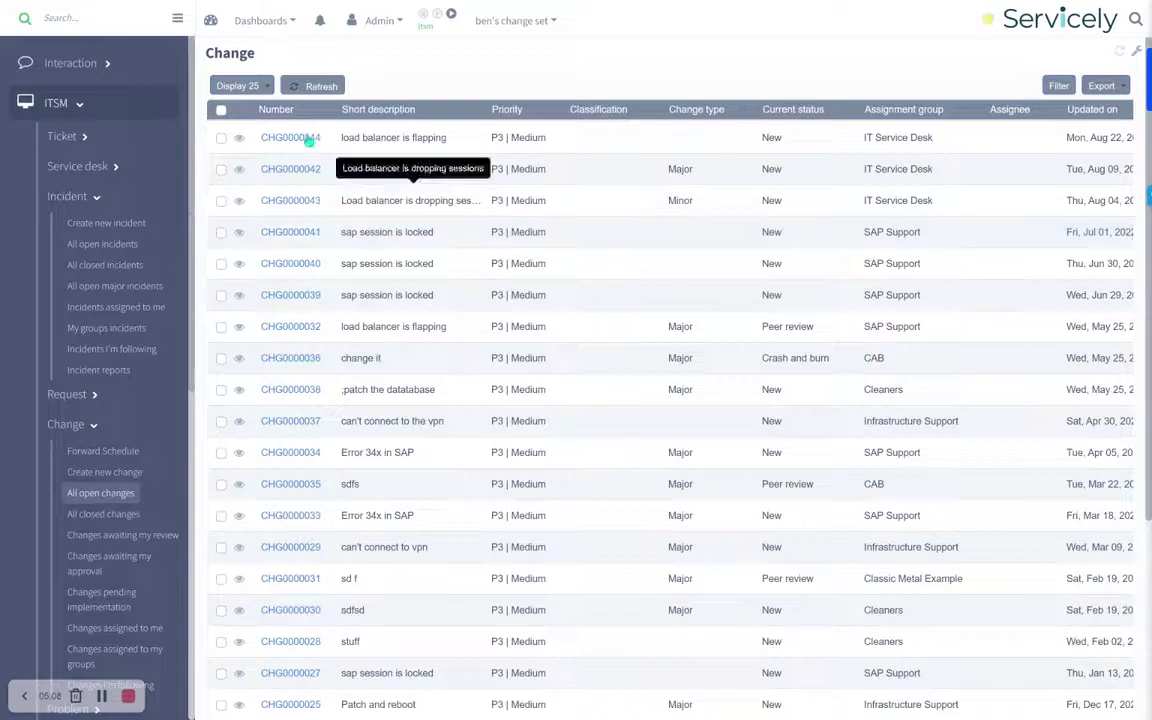
{"action": "left_click", "coordinate": [297, 139]}
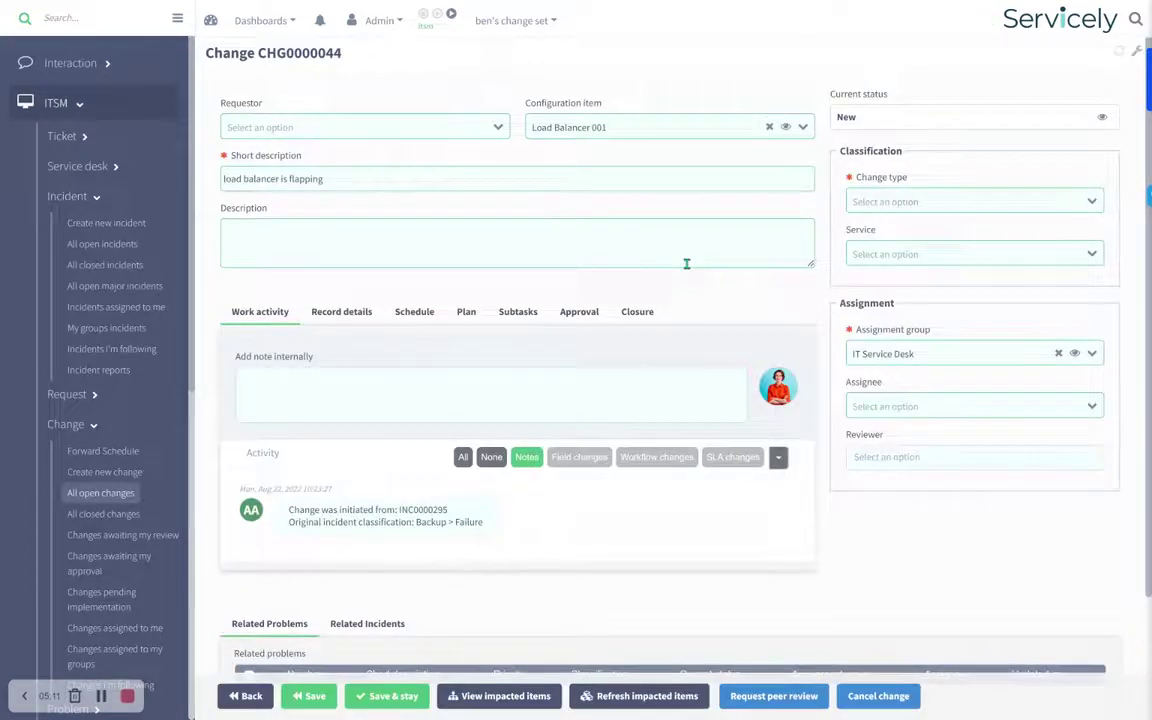
Step: Review the change's related incidents and the impacted services and impacted CIs in its record details
{"action": "scroll", "coordinate": [673, 340], "scroll_direction": "down", "scroll_amount": 2}
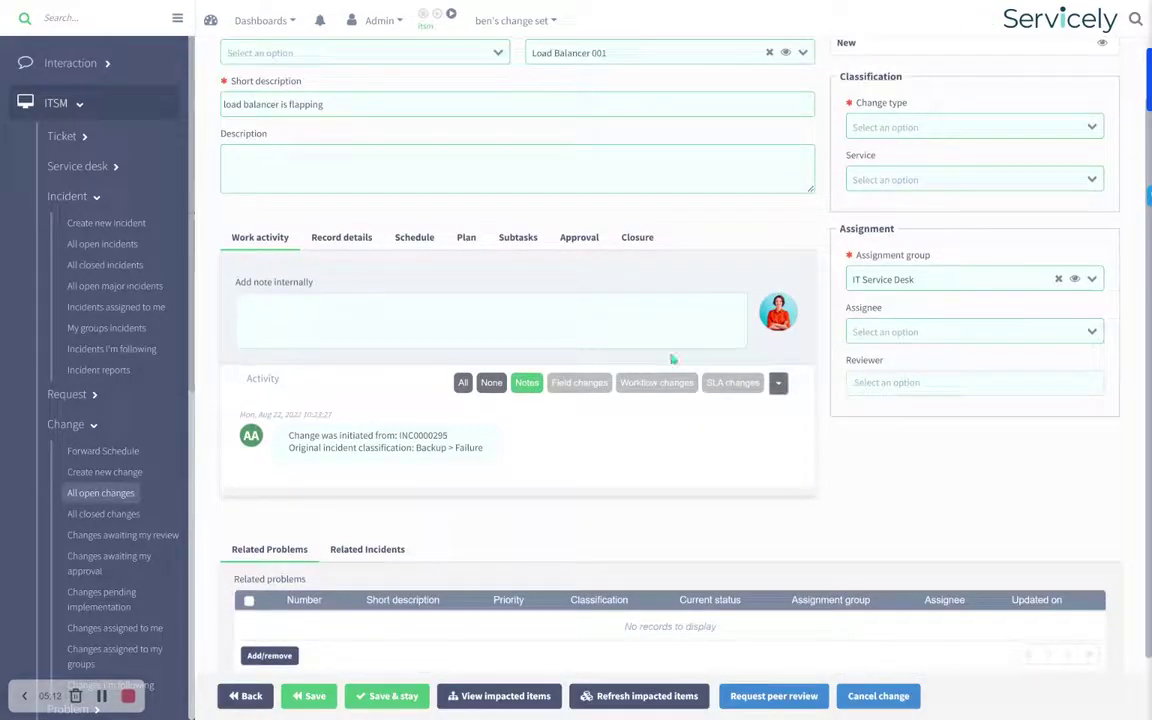
{"action": "left_click", "coordinate": [367, 549]}
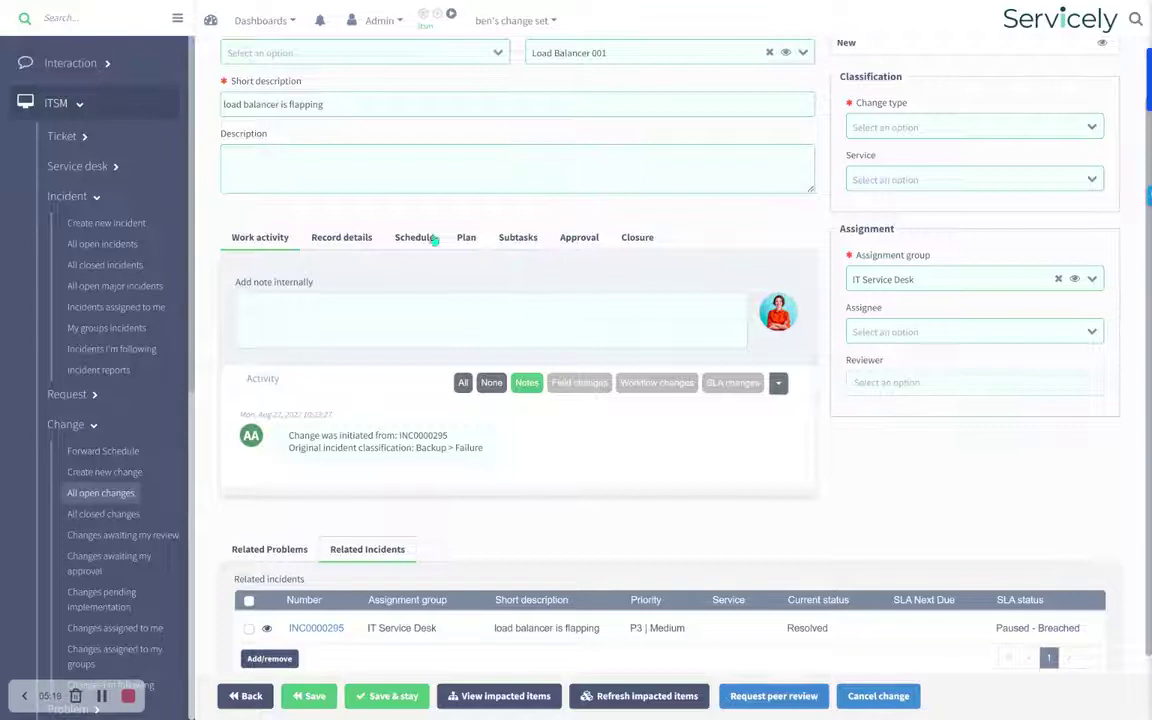
{"action": "left_click", "coordinate": [343, 238]}
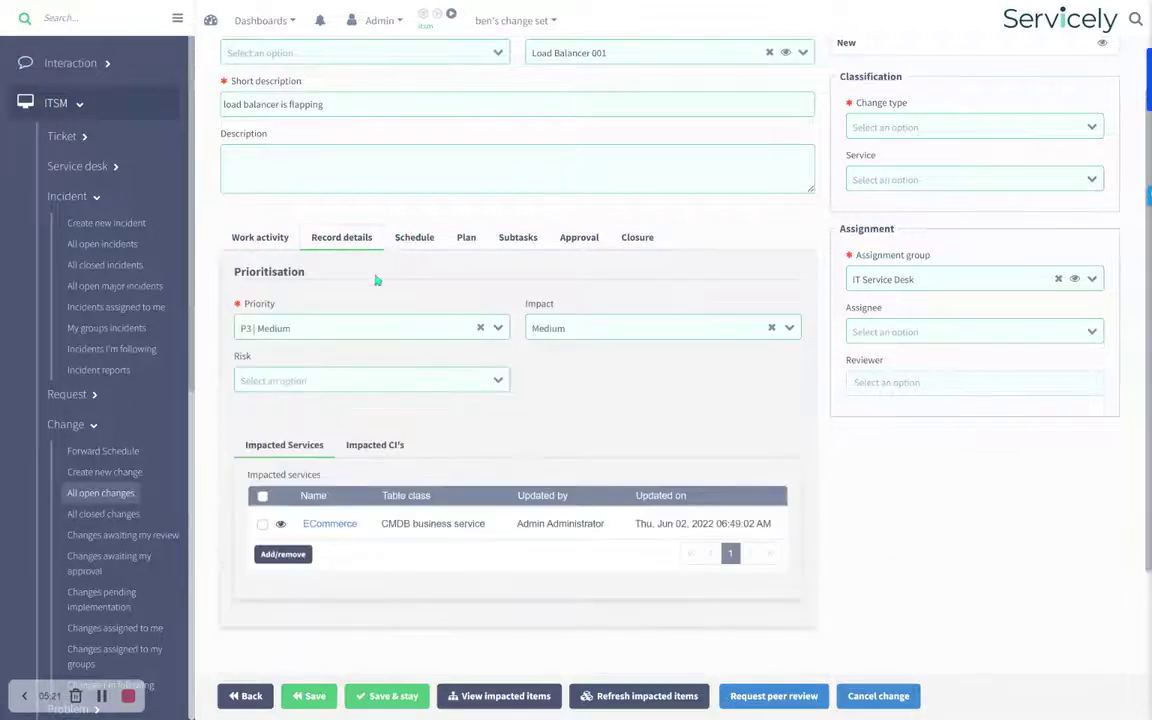
{"action": "left_click", "coordinate": [373, 445]}
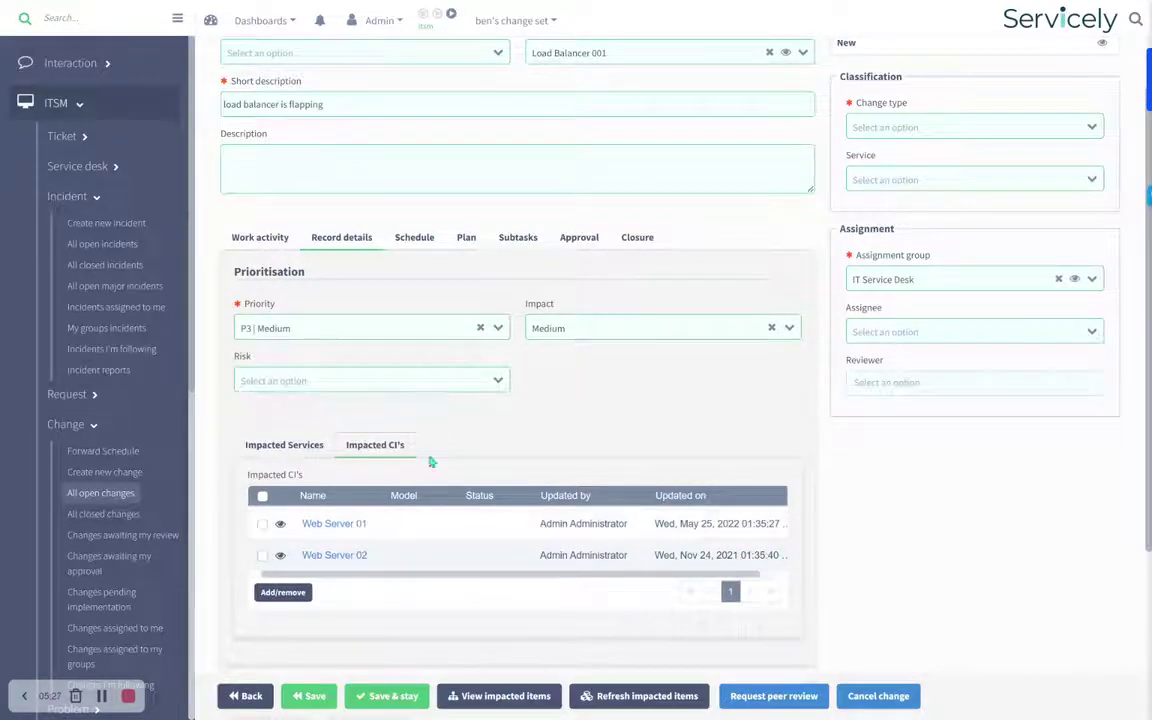
Step: Review the change's schedule, plan and approval sections
{"action": "left_click", "coordinate": [422, 243]}
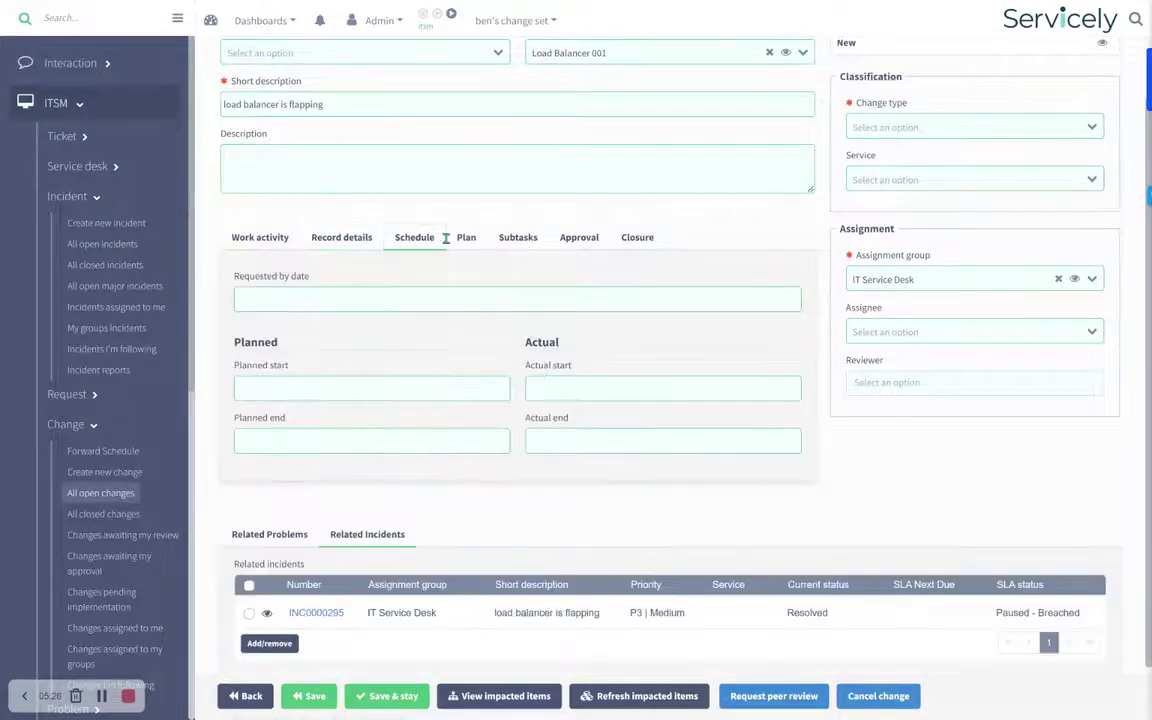
{"action": "left_click", "coordinate": [464, 240]}
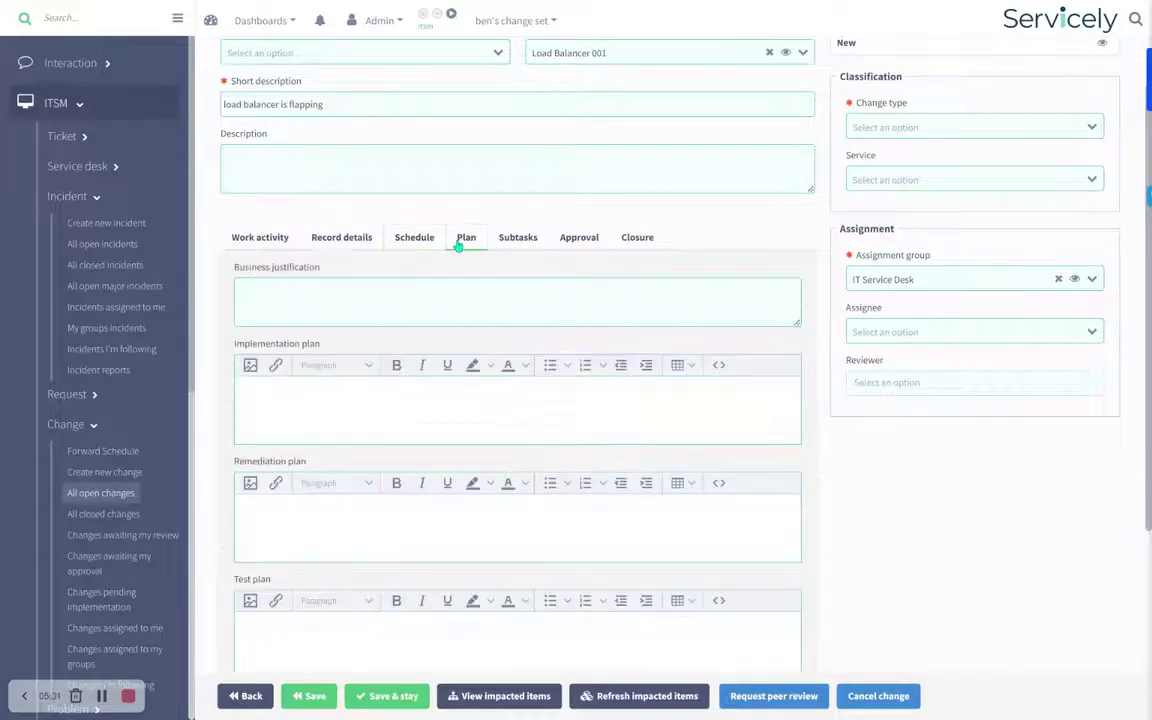
{"action": "left_click", "coordinate": [425, 243]}
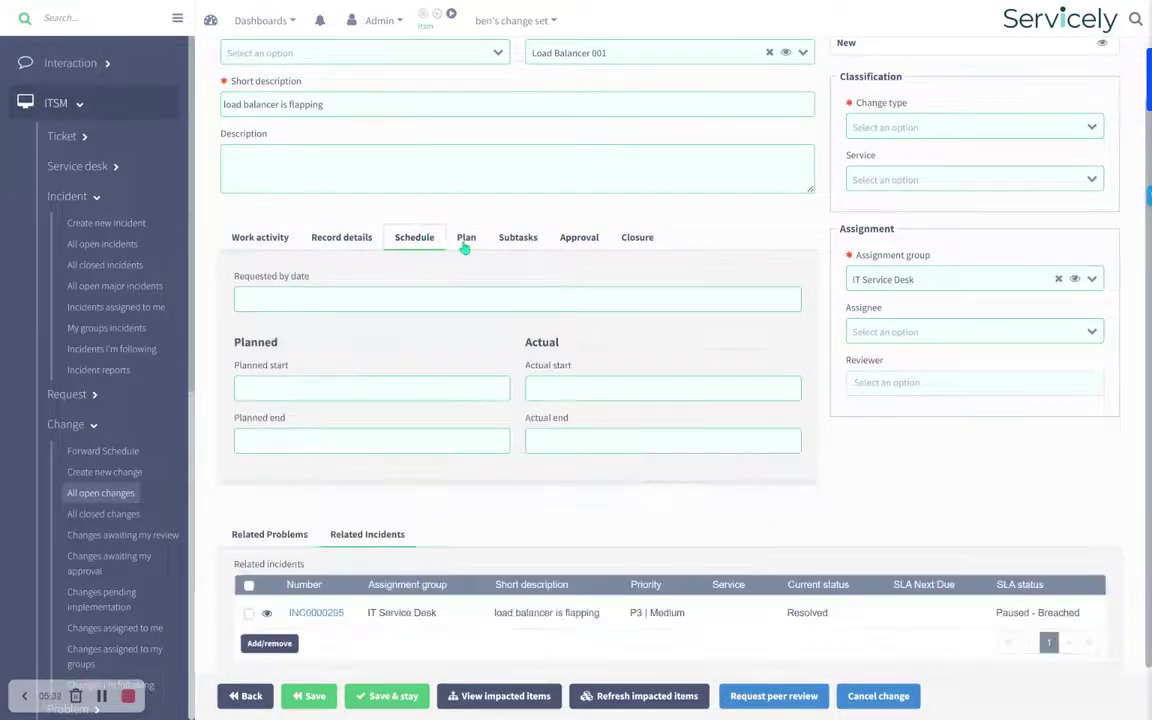
{"action": "left_click", "coordinate": [464, 240]}
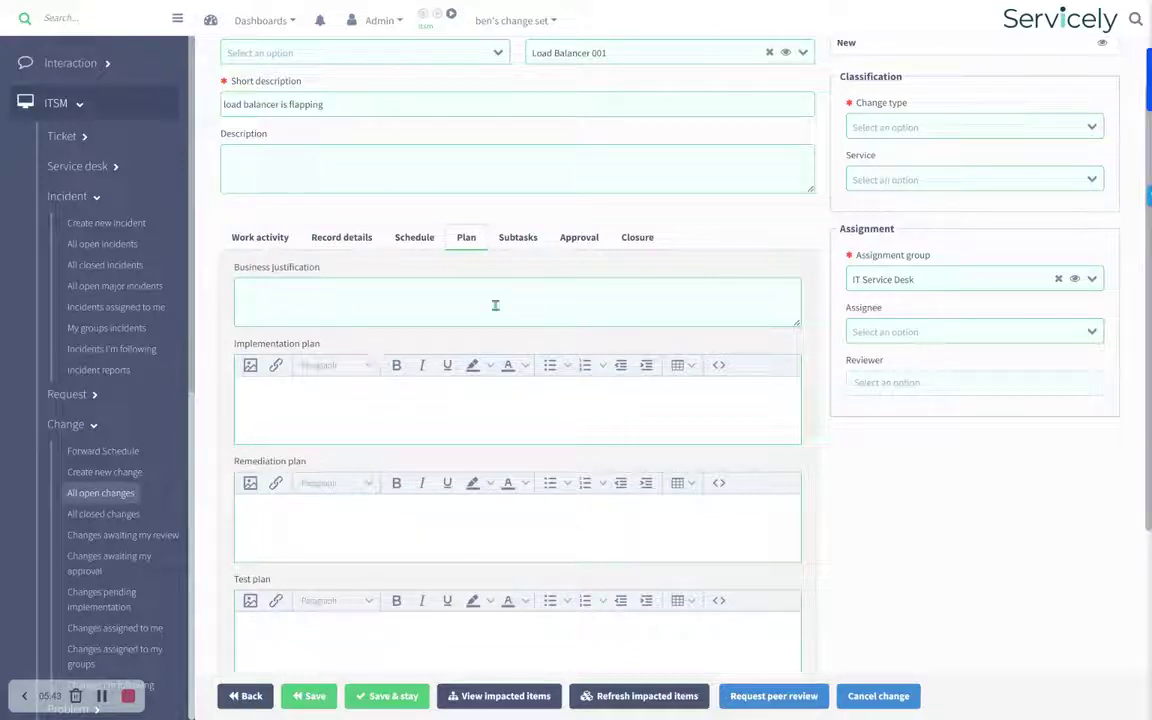
{"action": "left_click", "coordinate": [581, 239]}
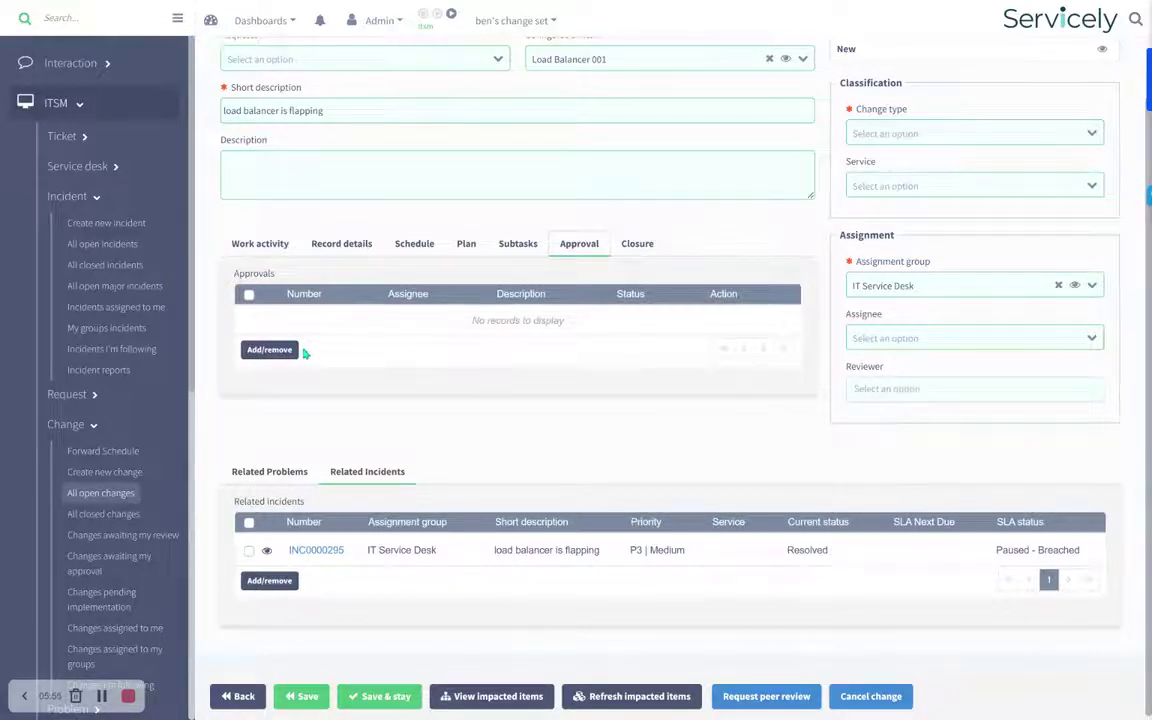
Step: View the workflow diagram behind the change's current status through to its completed stage, and close it
{"action": "scroll", "coordinate": [574, 434], "scroll_direction": "up", "scroll_amount": 1}
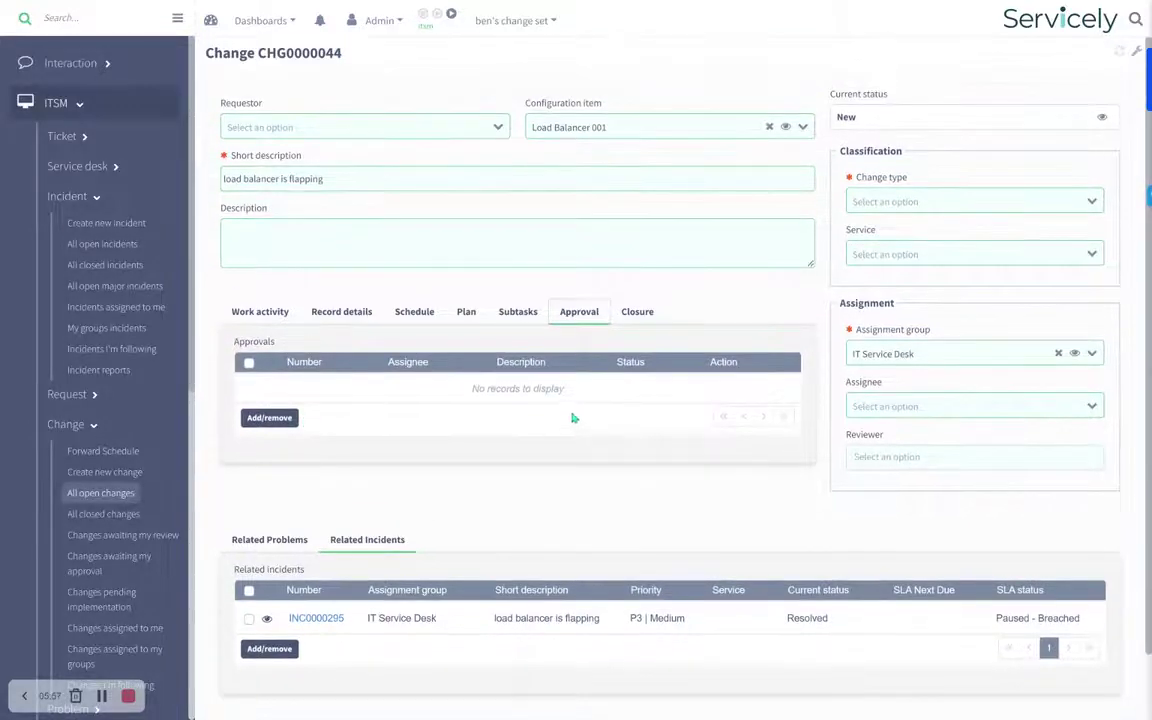
{"action": "left_click", "coordinate": [1103, 119]}
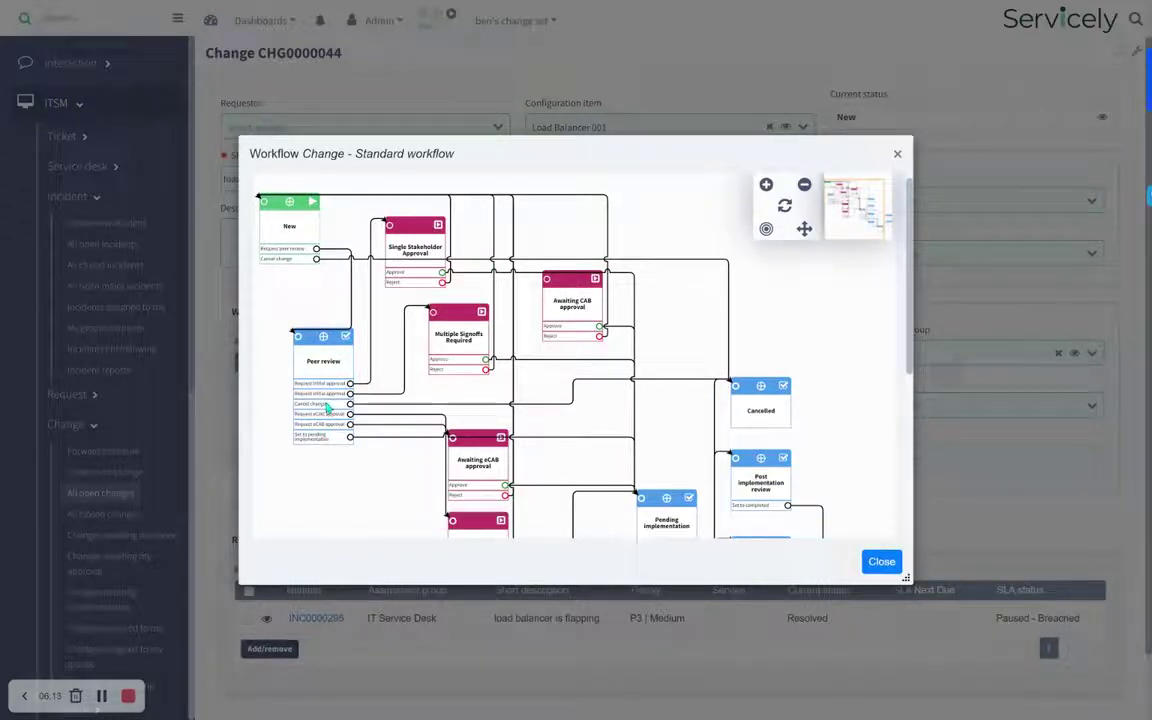
{"action": "scroll", "coordinate": [462, 346], "scroll_direction": "down", "scroll_amount": 1}
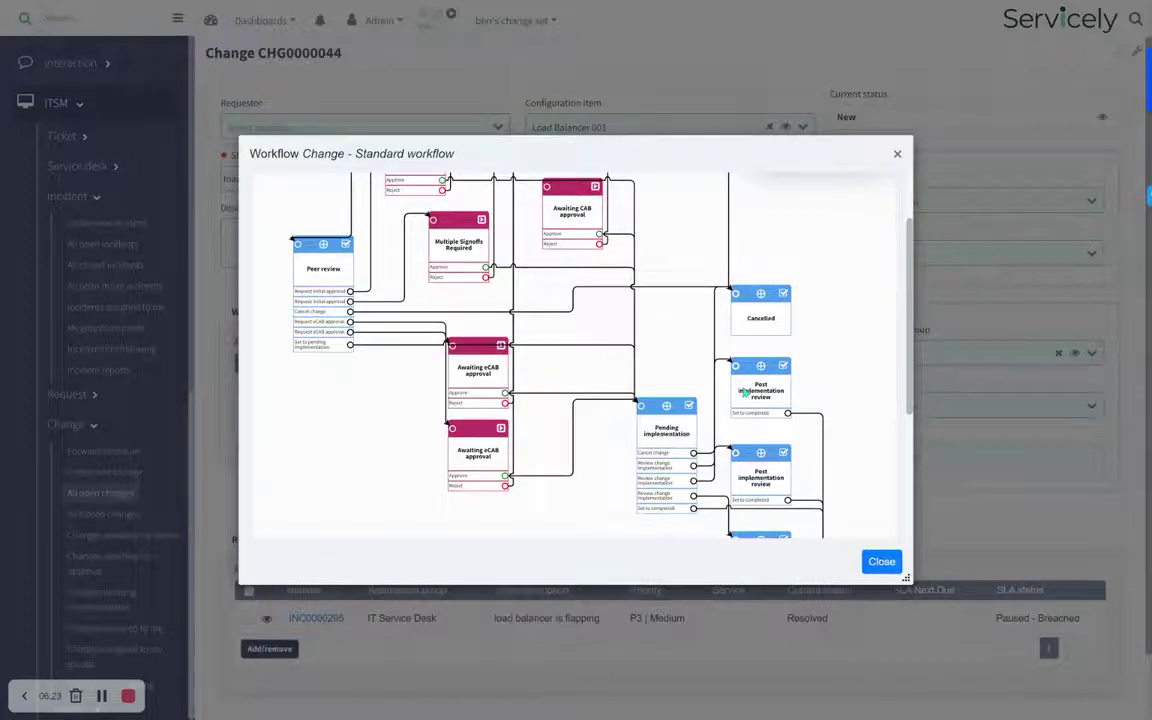
{"action": "scroll", "coordinate": [766, 450], "scroll_direction": "down", "scroll_amount": 3}
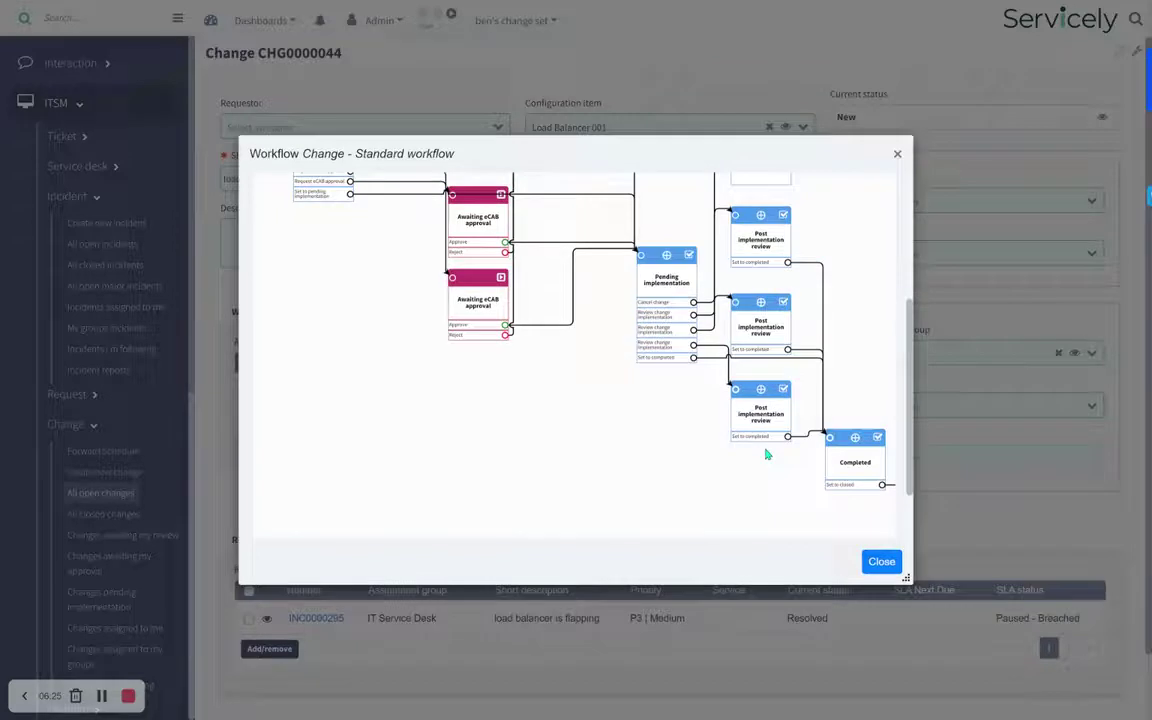
{"action": "scroll", "coordinate": [767, 453], "scroll_direction": "up", "scroll_amount": 7}
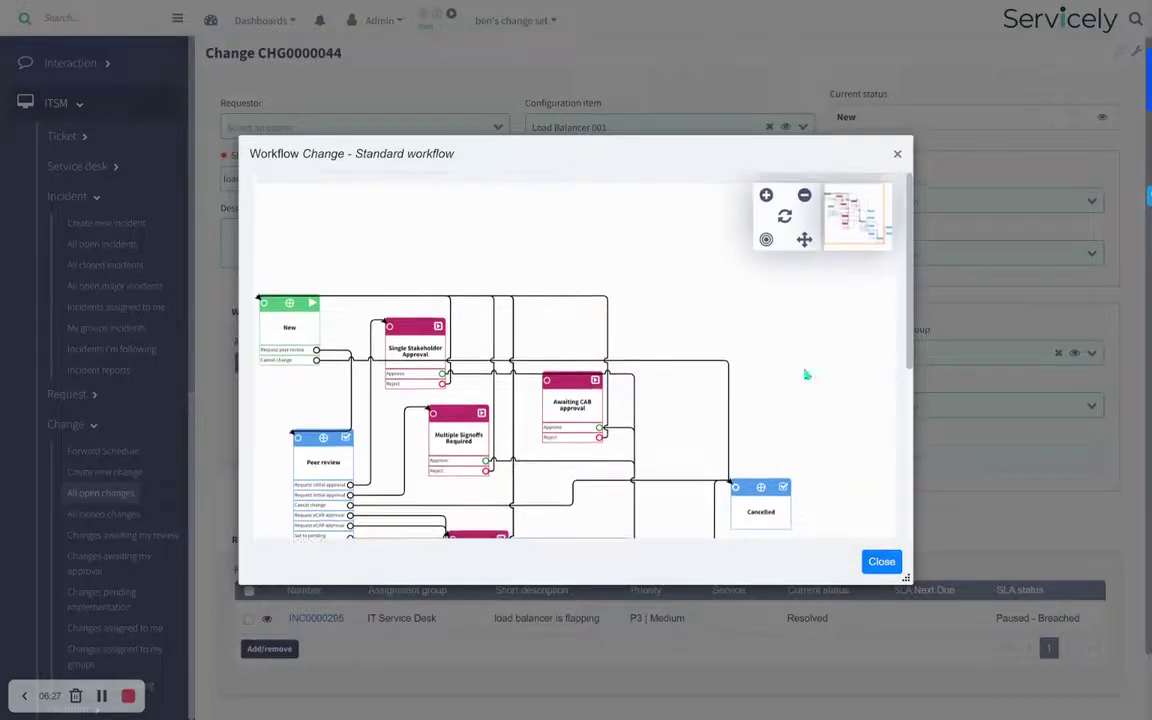
{"action": "left_click", "coordinate": [897, 156]}
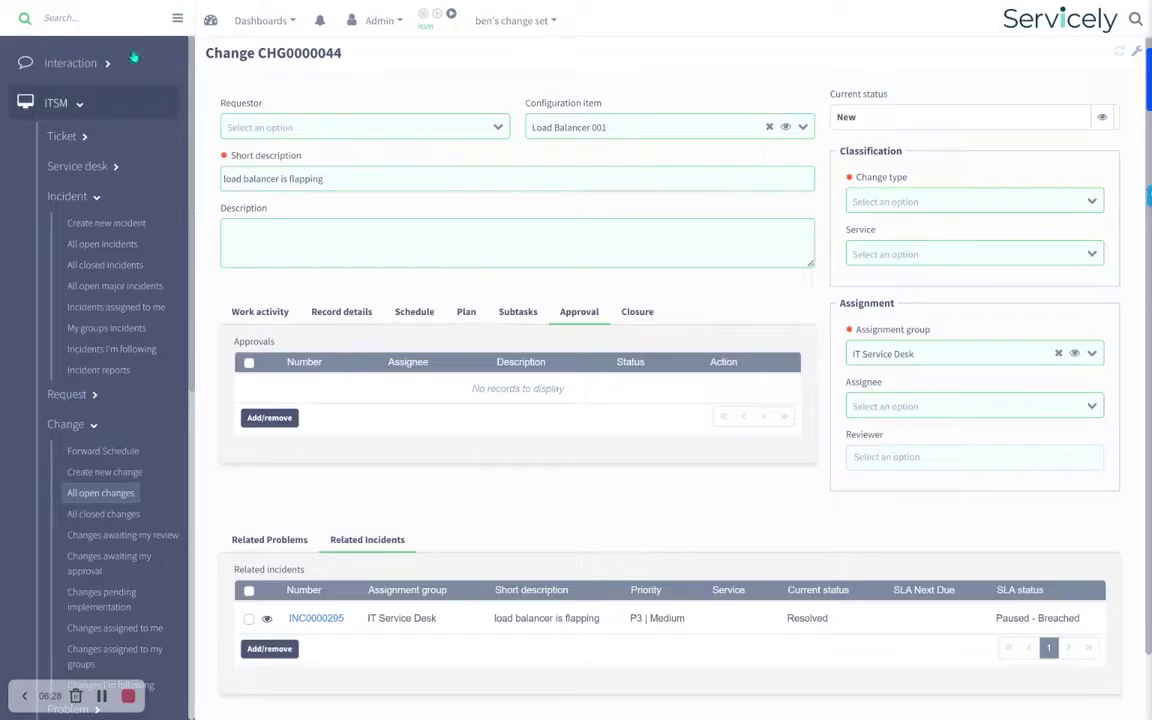
Step: Search the navigation for "workflow" and open the list of workflows
{"action": "left_click", "coordinate": [116, 22]}
{"action": "type", "text": "workflow"}
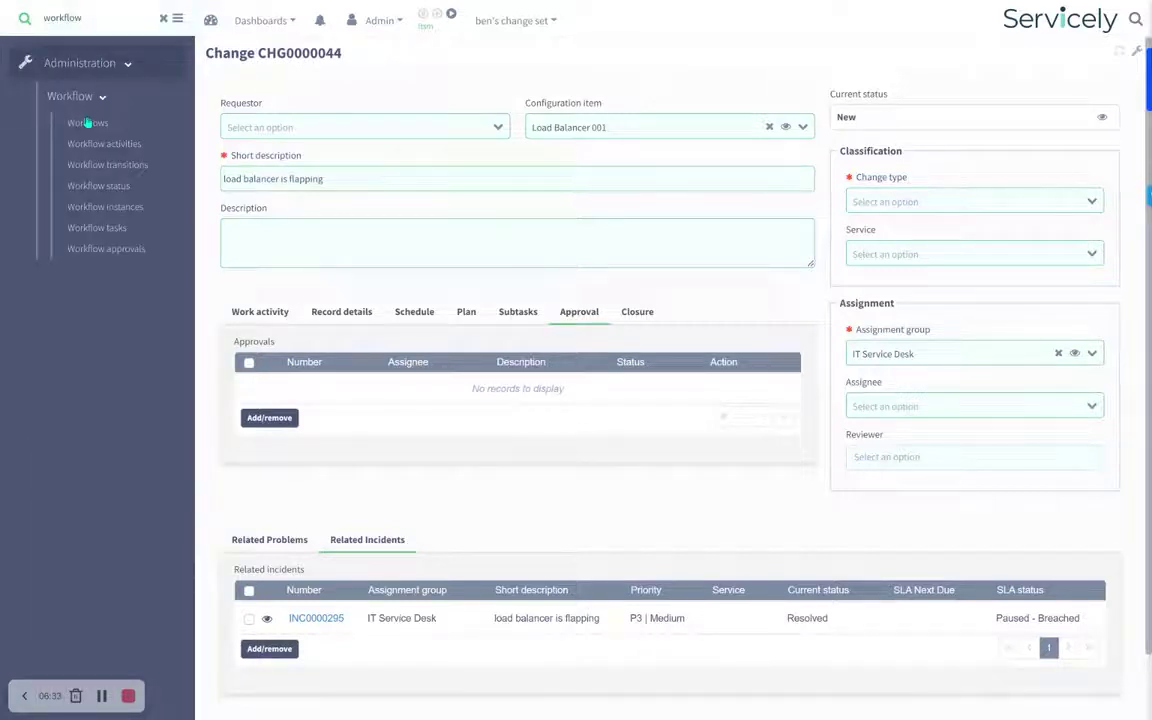
{"action": "left_click", "coordinate": [88, 122]}
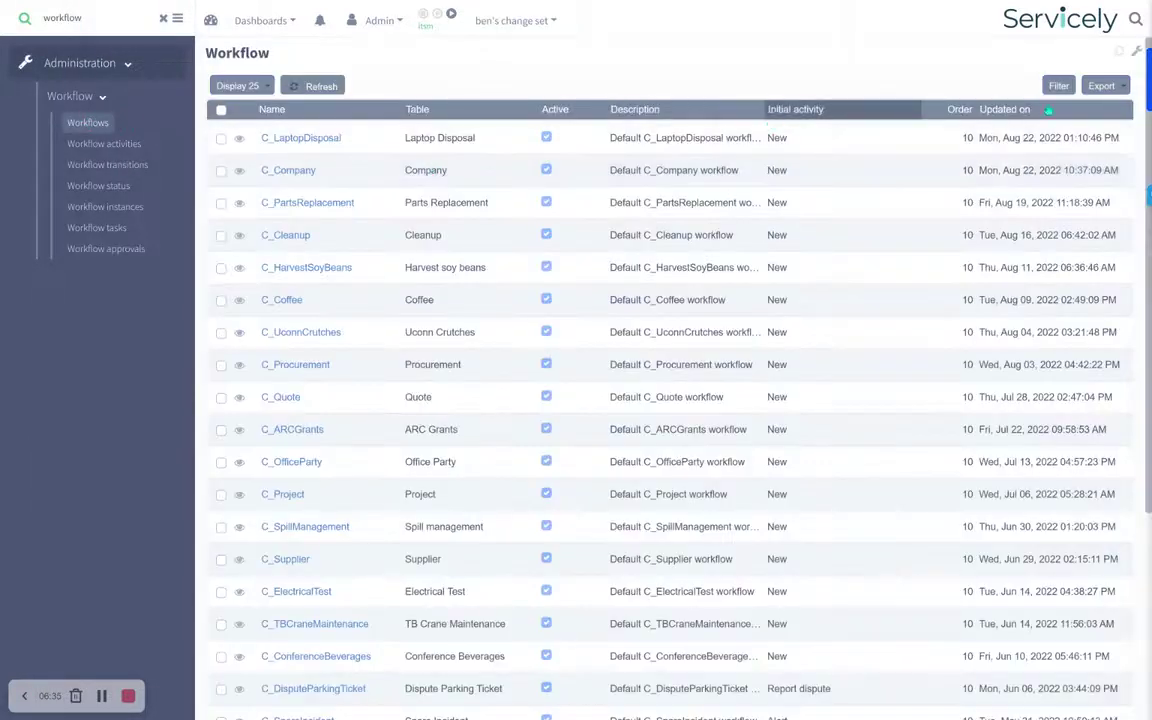
Step: Filter the workflows to names containing "change" and open "Change - Standard workflow" in the workflow editor
{"action": "left_click", "coordinate": [1059, 86]}
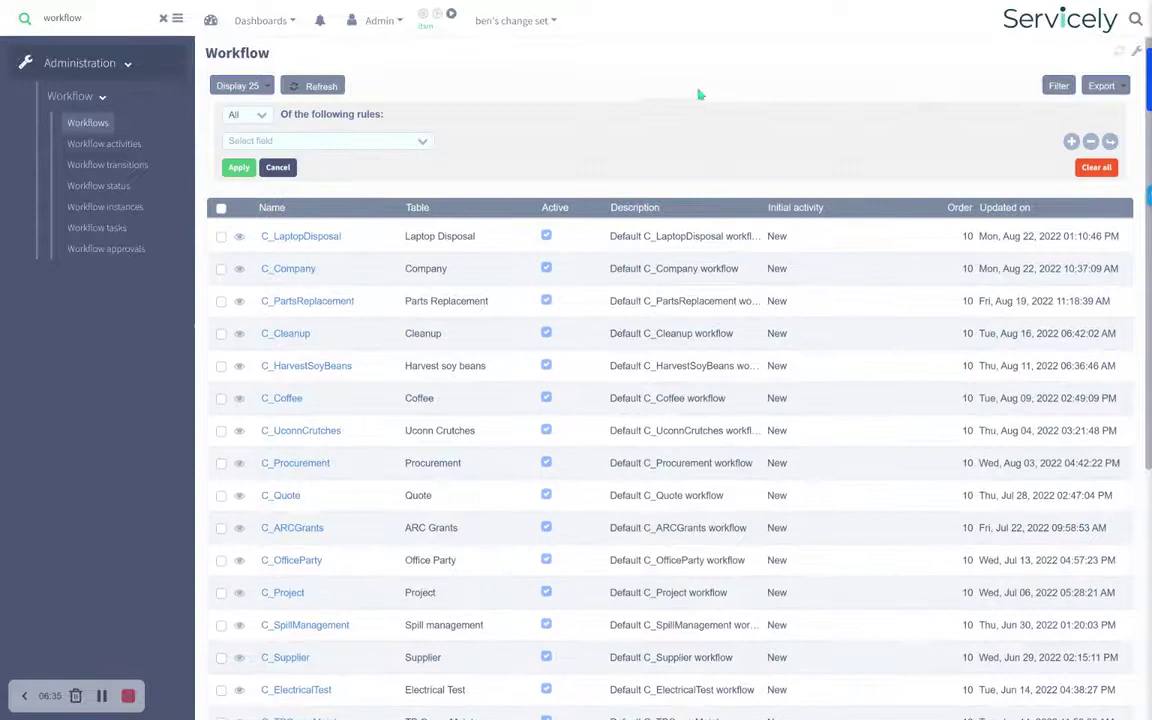
{"action": "left_click", "coordinate": [408, 146]}
{"action": "type", "text": "nam"}
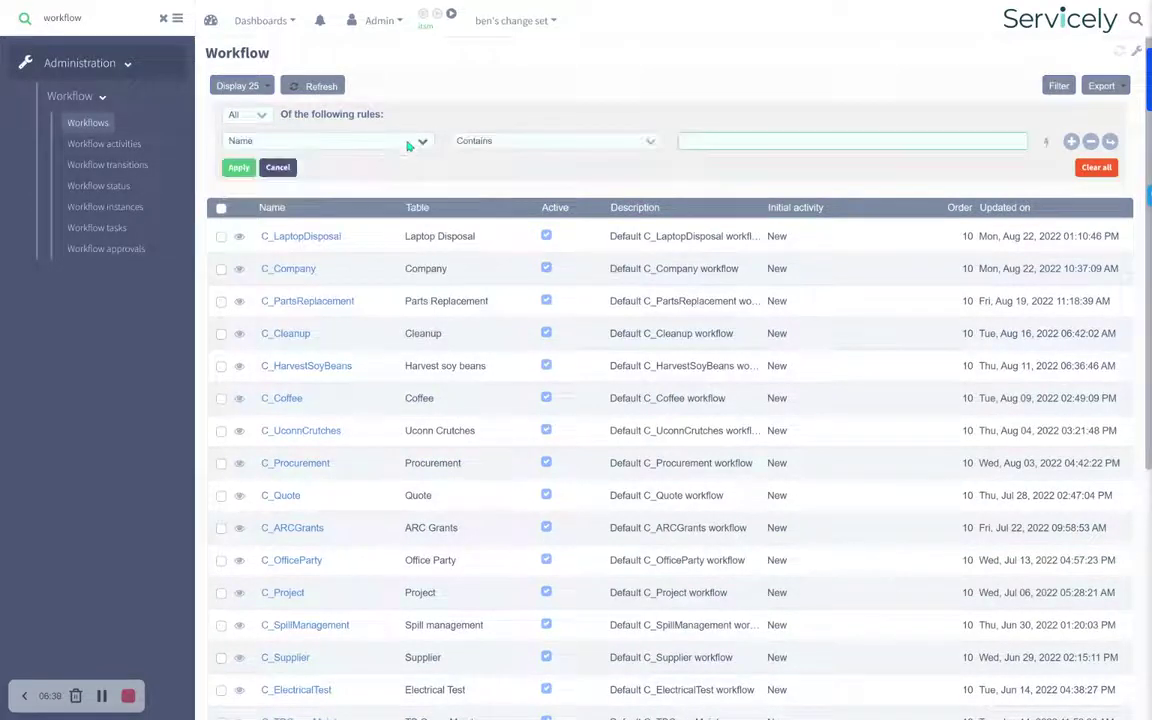
{"action": "type", "text": "change"}
{"action": "key", "text": "Return"}
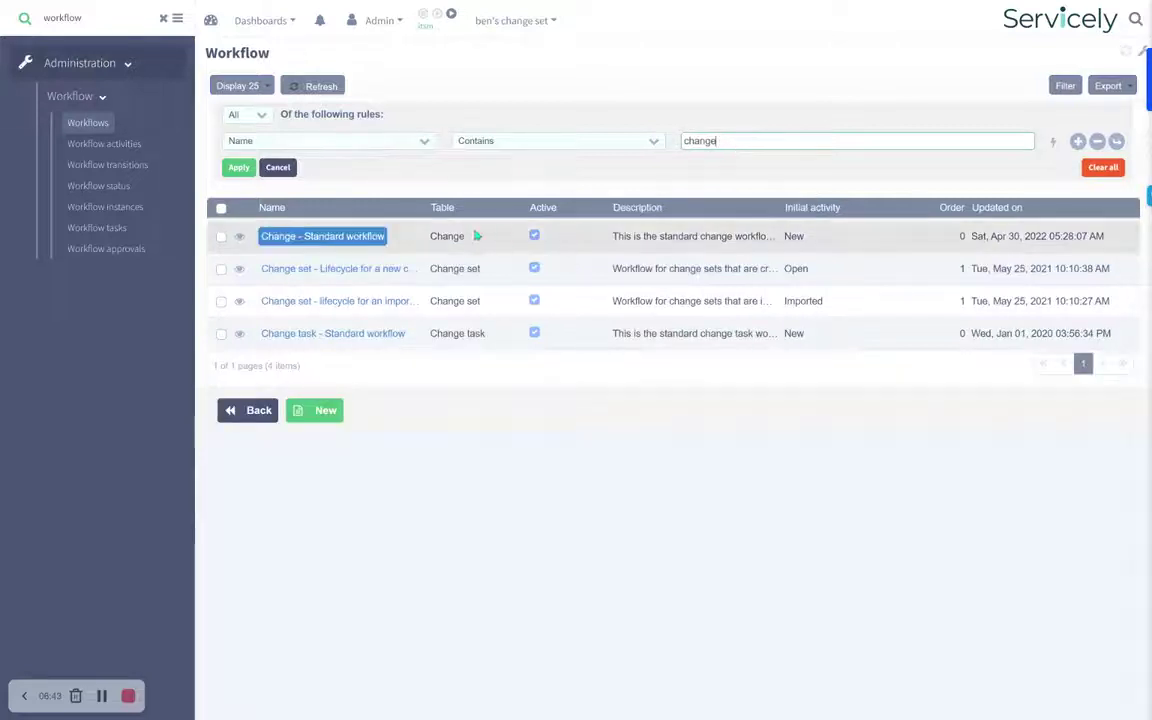
{"action": "left_click", "coordinate": [365, 236]}
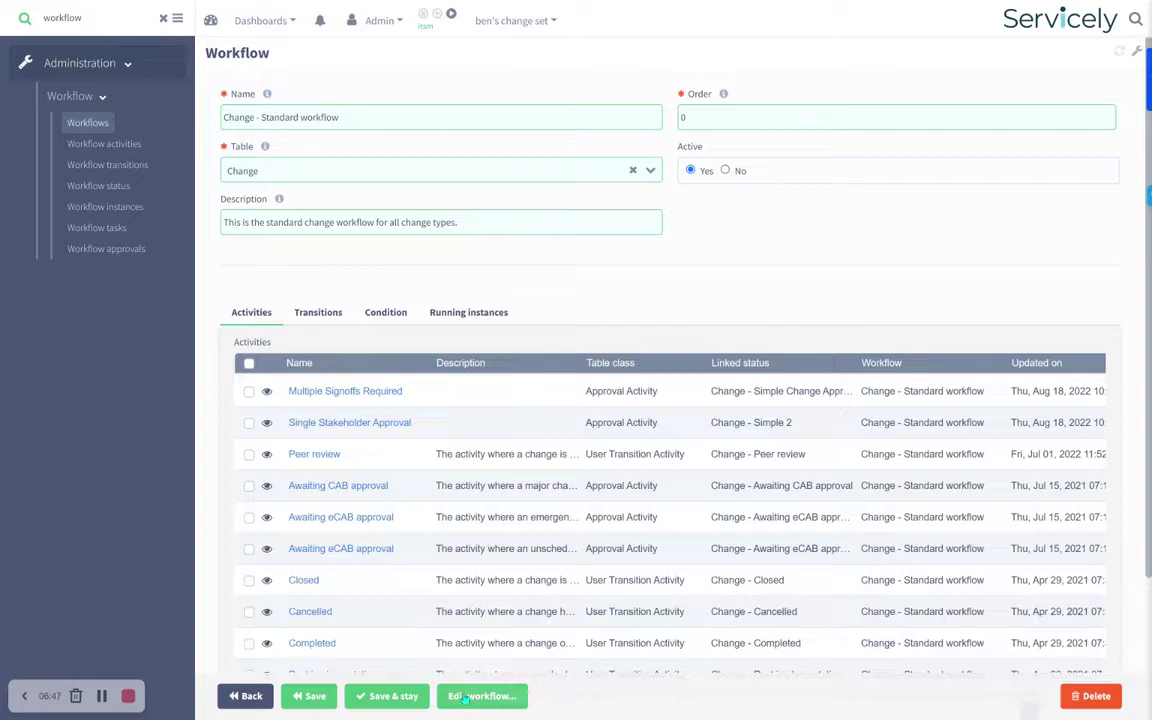
{"action": "left_click", "coordinate": [465, 690]}
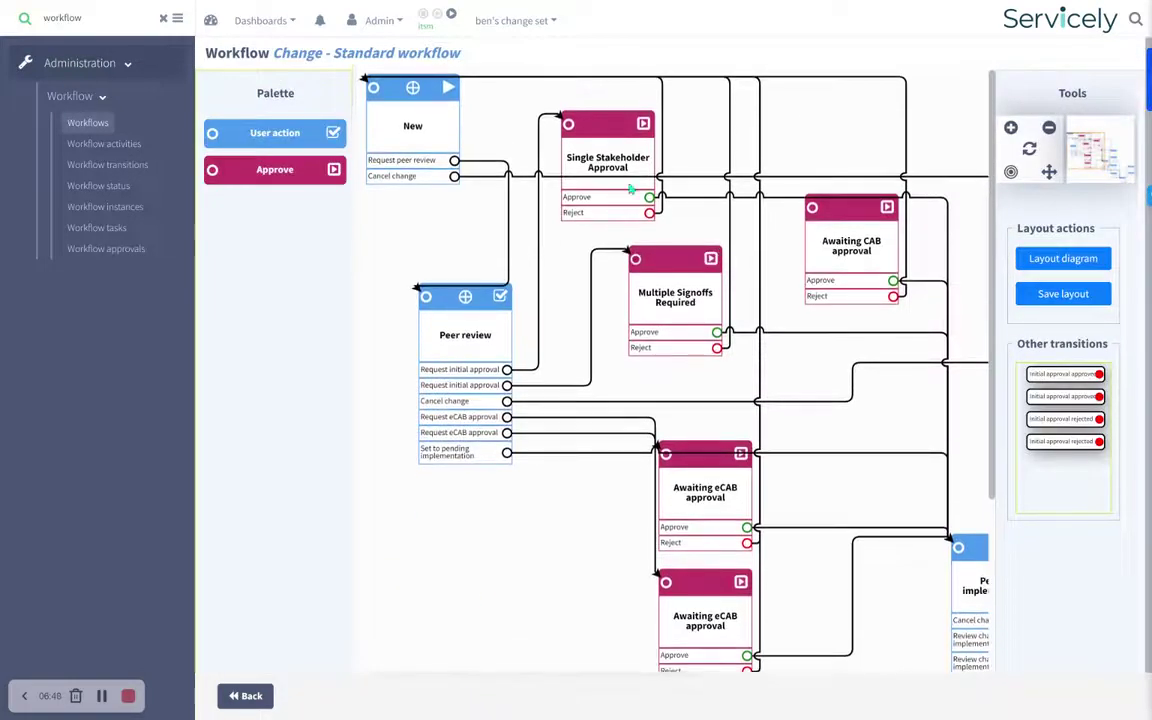
Step: Edit the lower Awaiting eCAB approval activity, setting its approval requirement to Scripted
{"action": "mouse_move", "coordinate": [634, 342]}
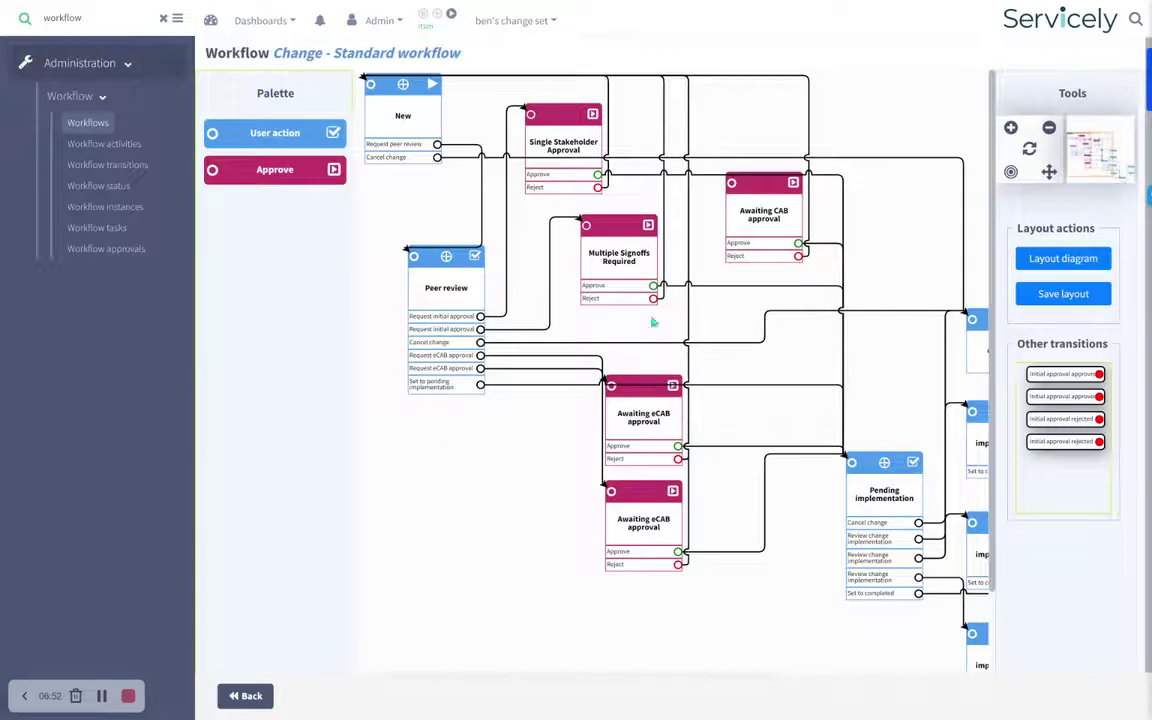
{"action": "right_click", "coordinate": [651, 500]}
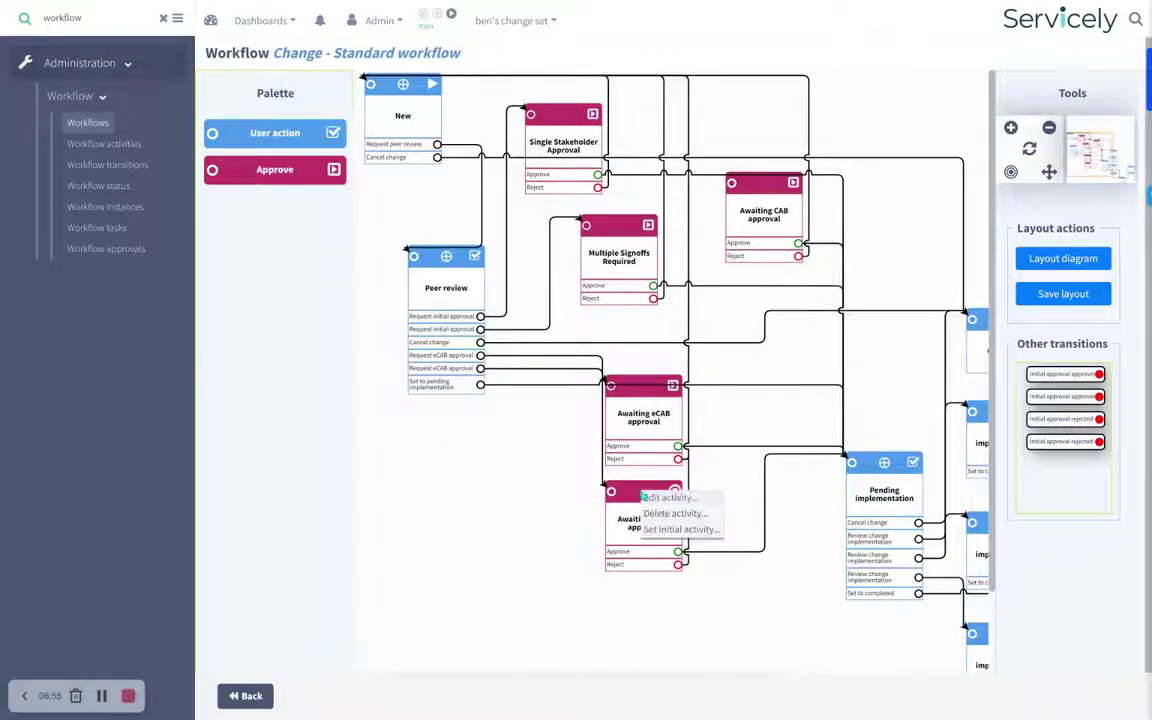
{"action": "left_click", "coordinate": [655, 498]}
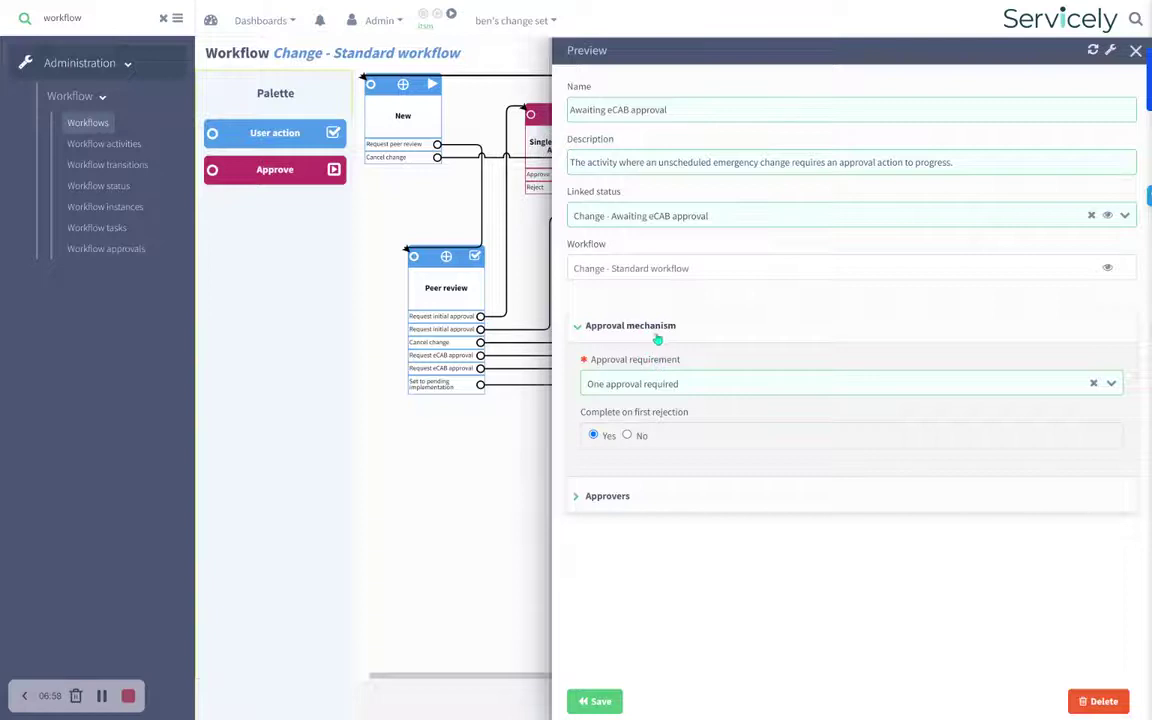
{"action": "left_click", "coordinate": [668, 389]}
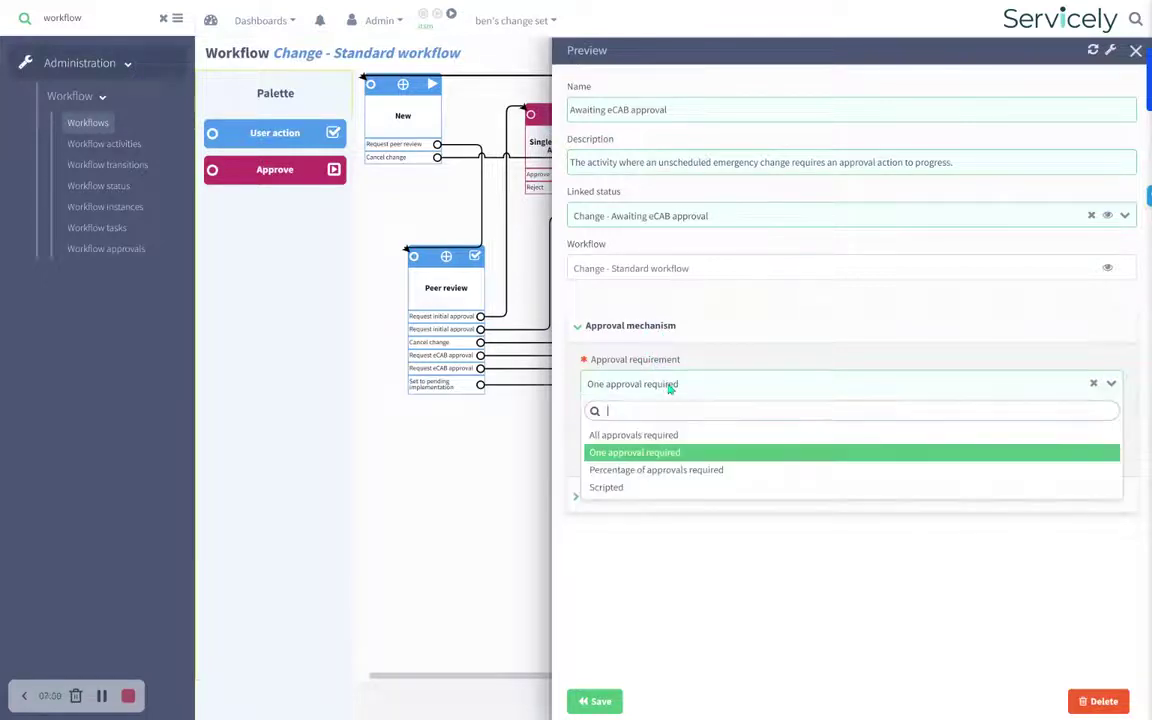
{"action": "left_click", "coordinate": [668, 391]}
{"action": "left_click", "coordinate": [670, 392]}
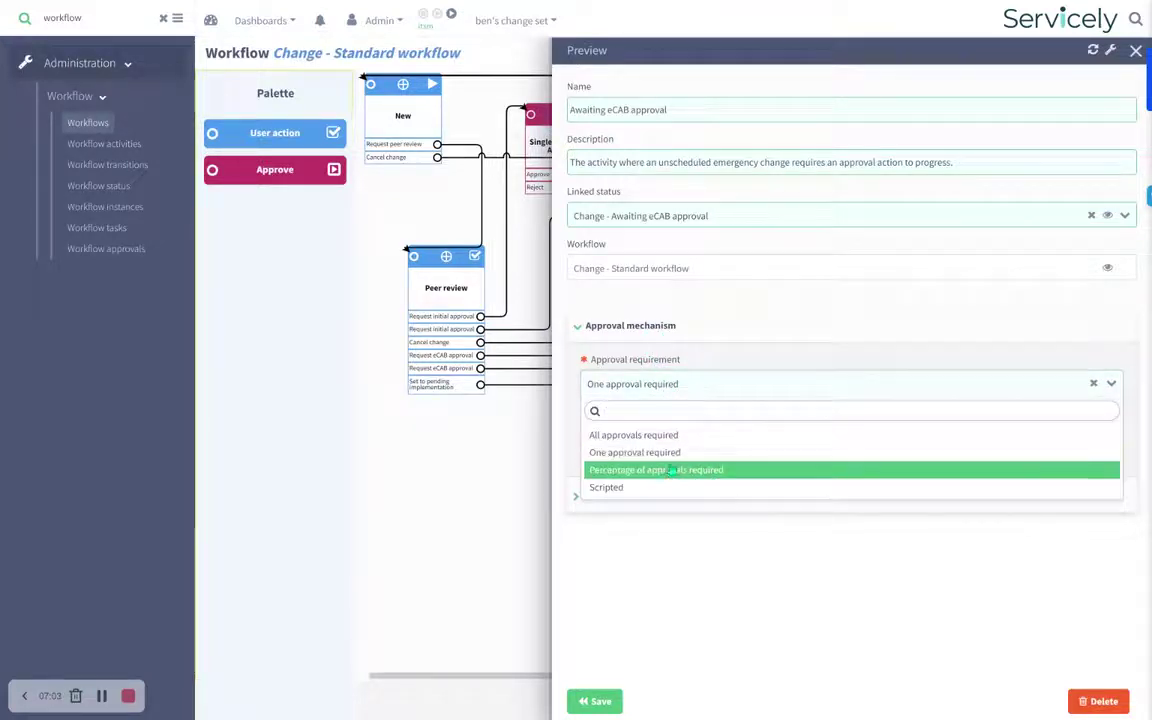
{"action": "left_click", "coordinate": [707, 381]}
{"action": "left_click", "coordinate": [694, 384]}
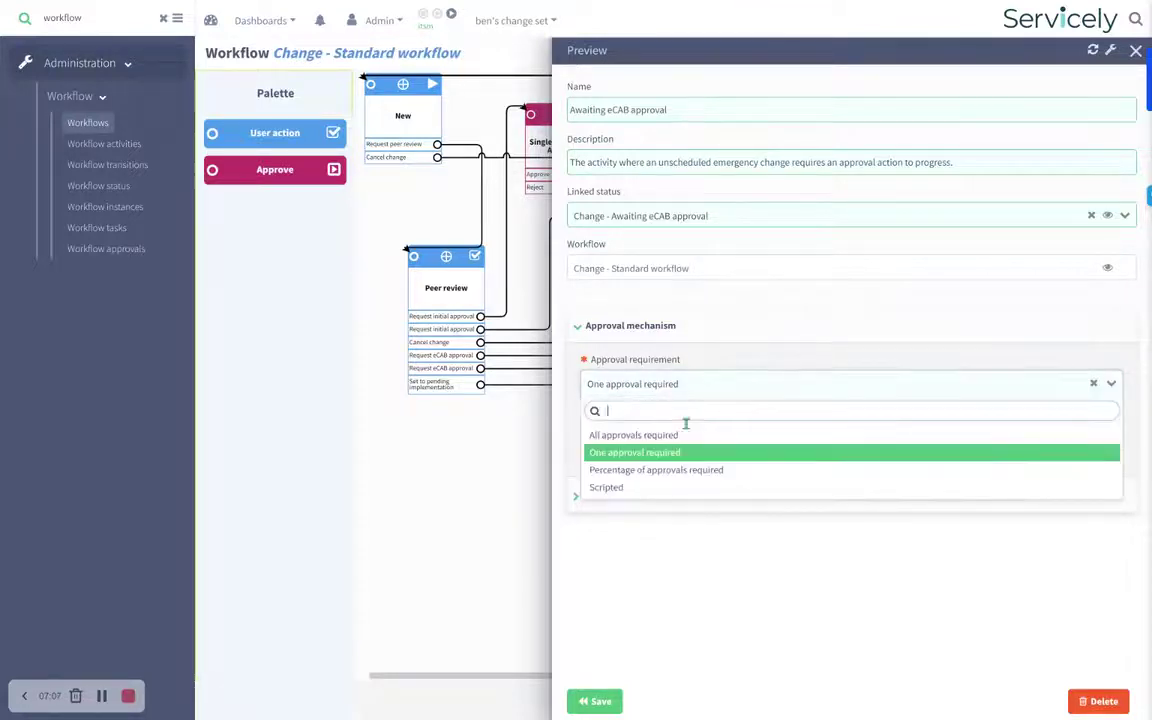
{"action": "left_click", "coordinate": [679, 489]}
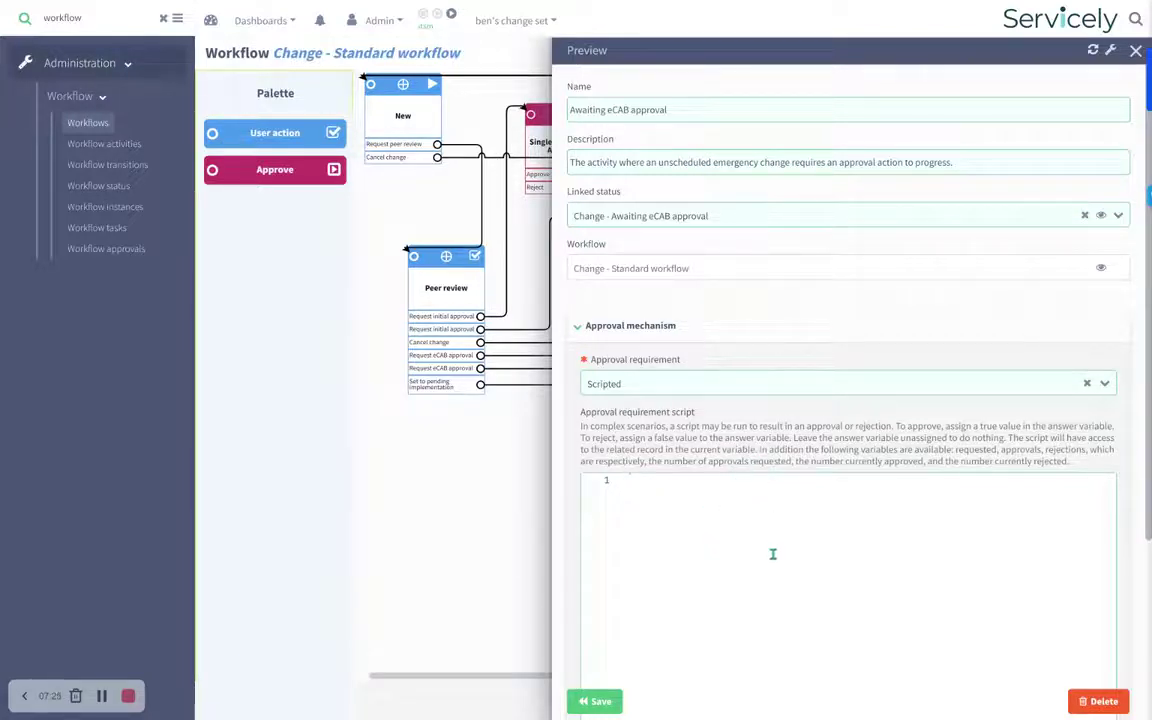
Step: Save the edited Awaiting eCAB approval activity
{"action": "left_click", "coordinate": [593, 700]}
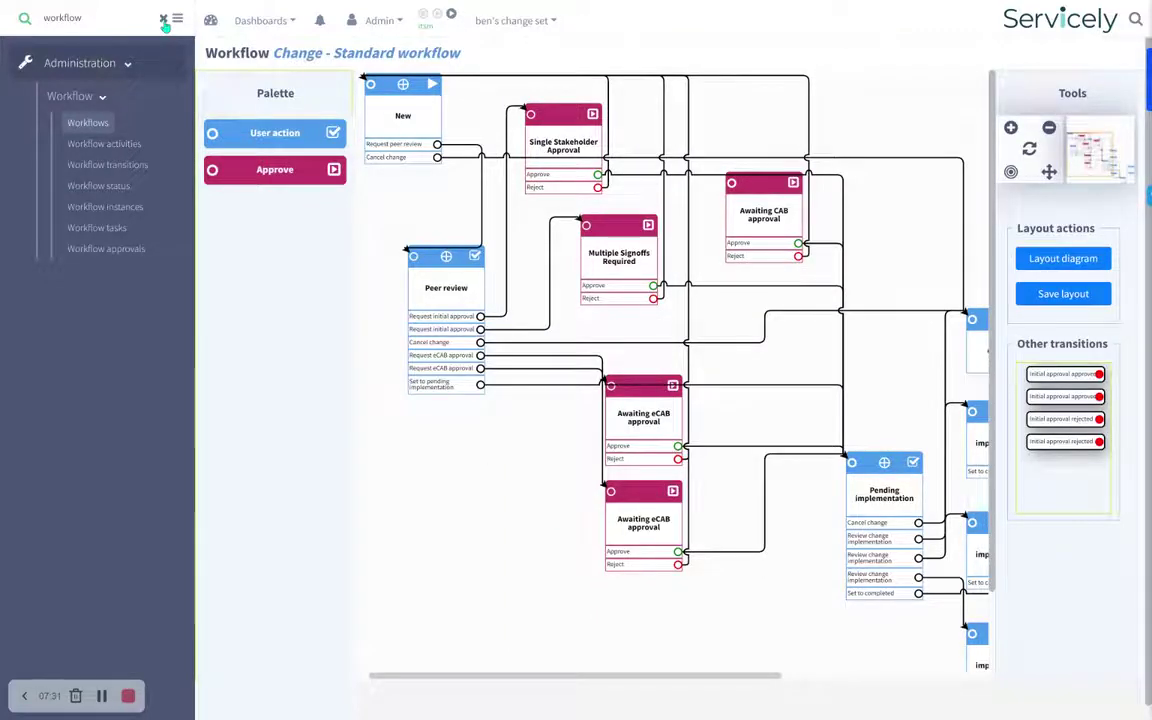
Step: Search the navigation for "table" and open the form for creating a new table
{"action": "left_click", "coordinate": [164, 20]}
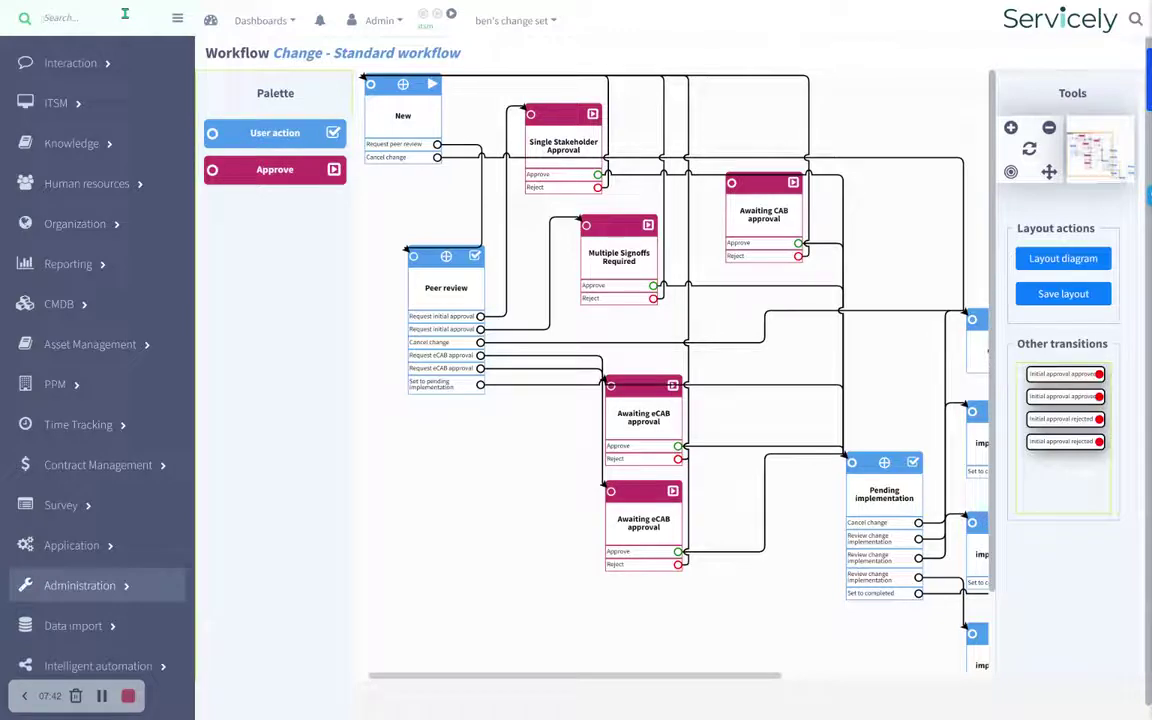
{"action": "type", "text": "table"}
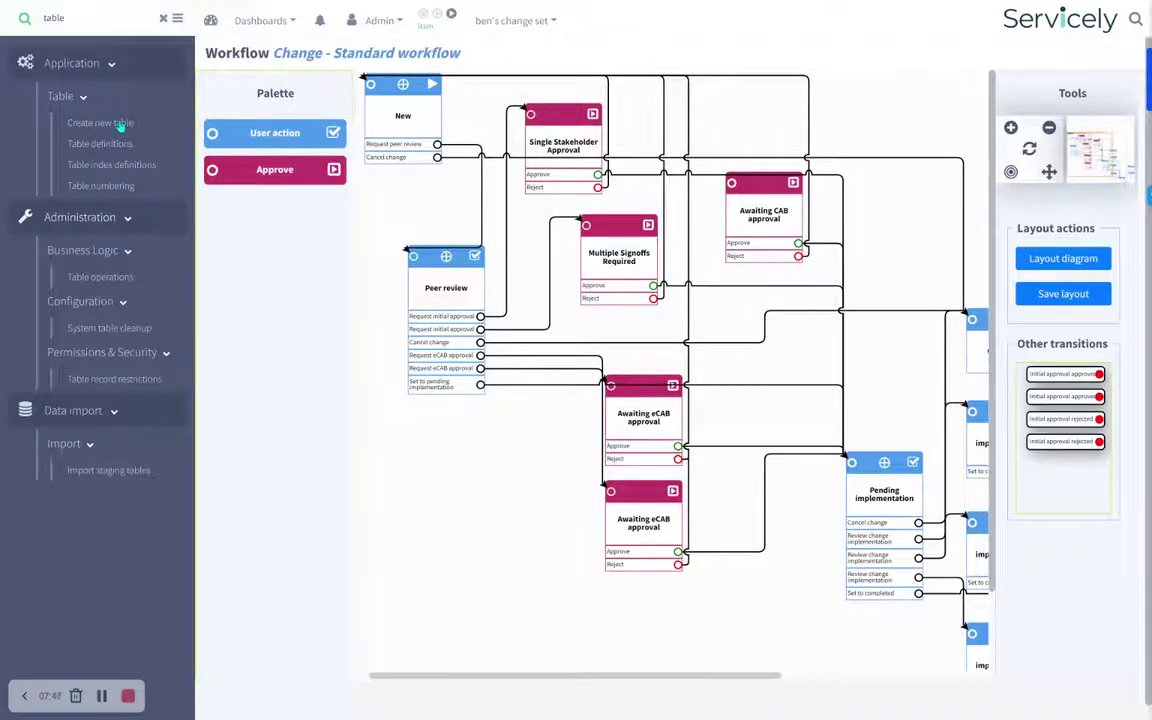
{"action": "left_click", "coordinate": [110, 121]}
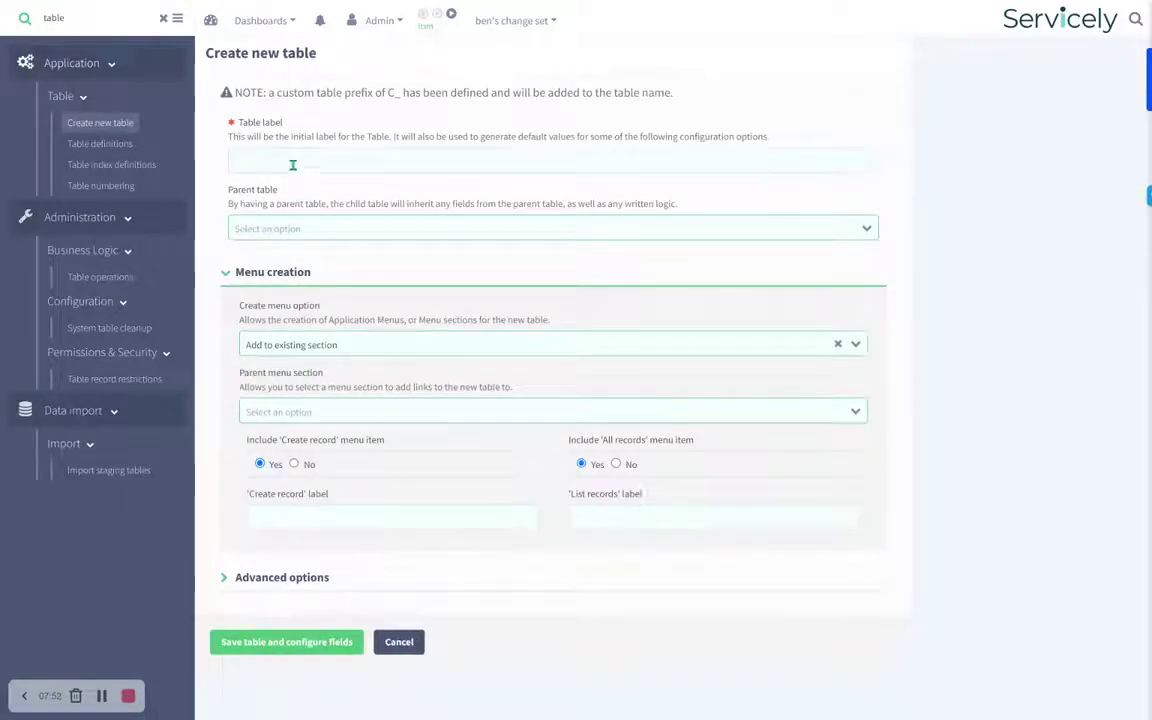
Step: Label the new table "Spill Management" and set its parent table to Work
{"action": "left_click", "coordinate": [295, 168]}
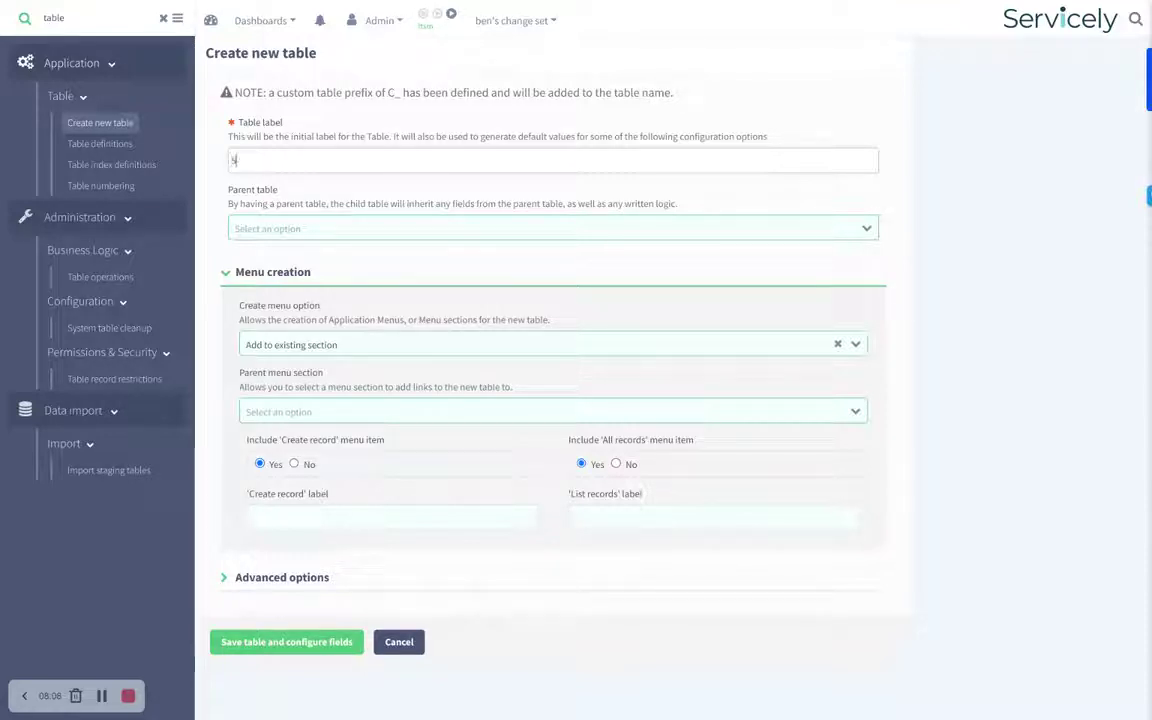
{"action": "type", "text": "pill Man"}
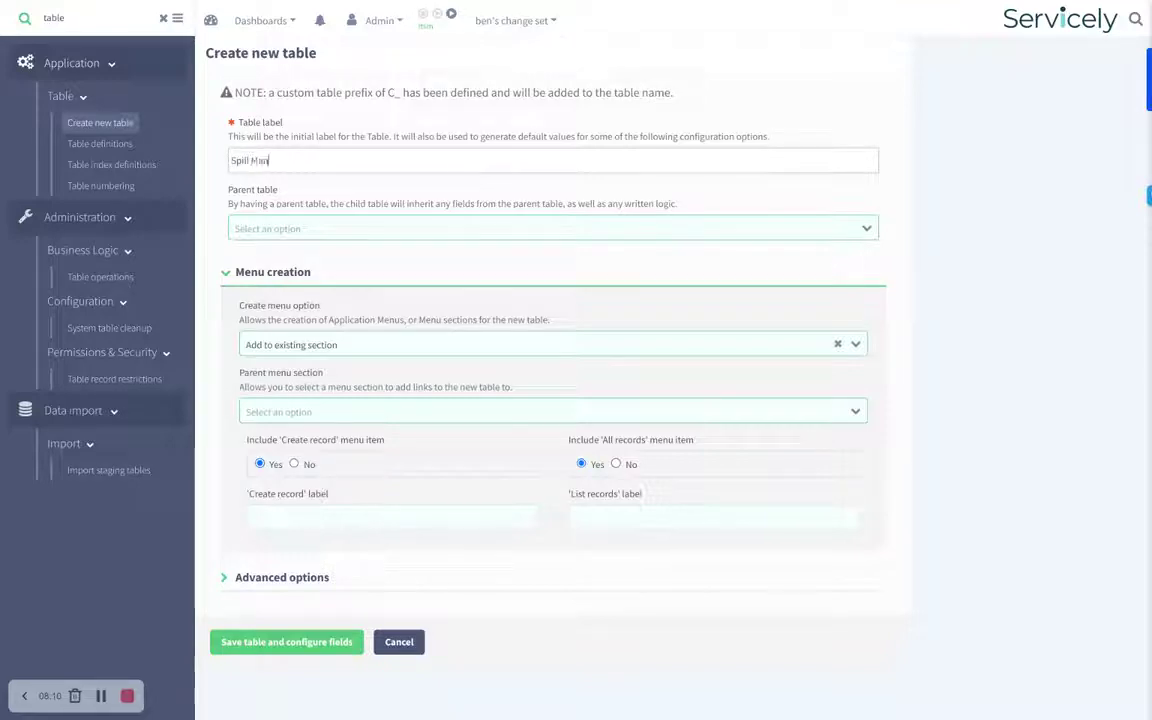
{"action": "type", "text": "agement"}
{"action": "left_click", "coordinate": [303, 226]}
{"action": "type", "text": "work"}
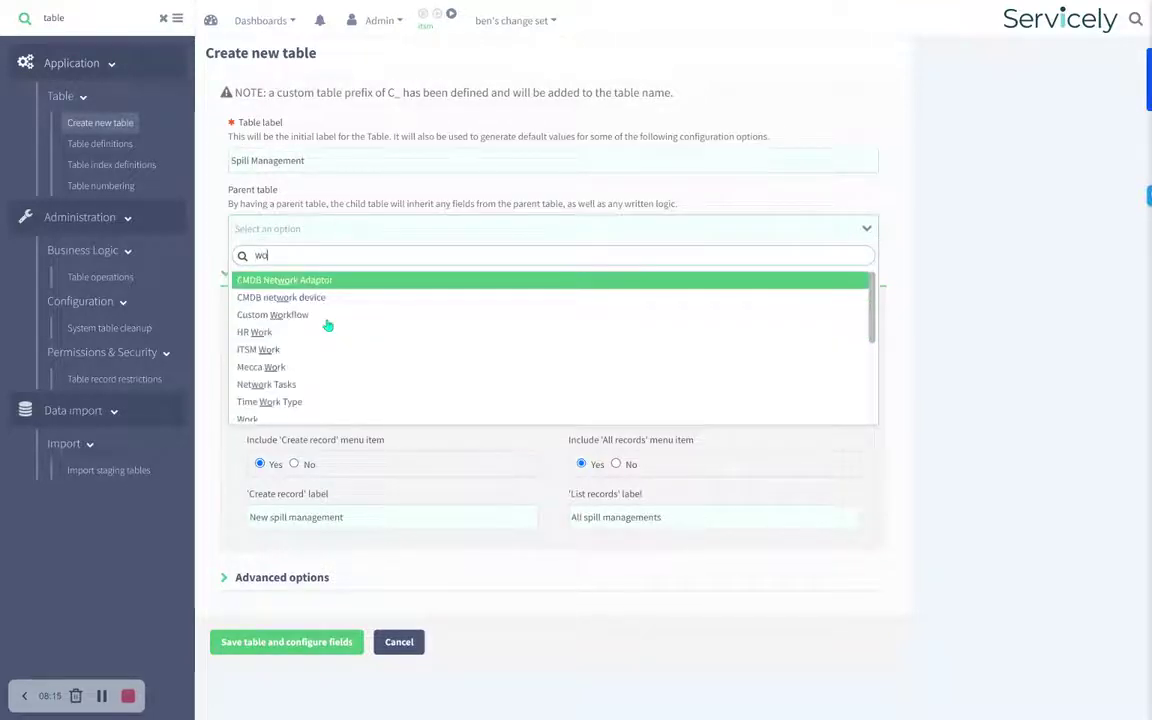
{"action": "key", "text": "Down"}
{"action": "key", "text": "Down"}
{"action": "key", "text": "Down"}
{"action": "key", "text": "Down"}
{"action": "key", "text": "Down"}
{"action": "key", "text": "Down"}
{"action": "key", "text": "Down"}
{"action": "key", "text": "Down"}
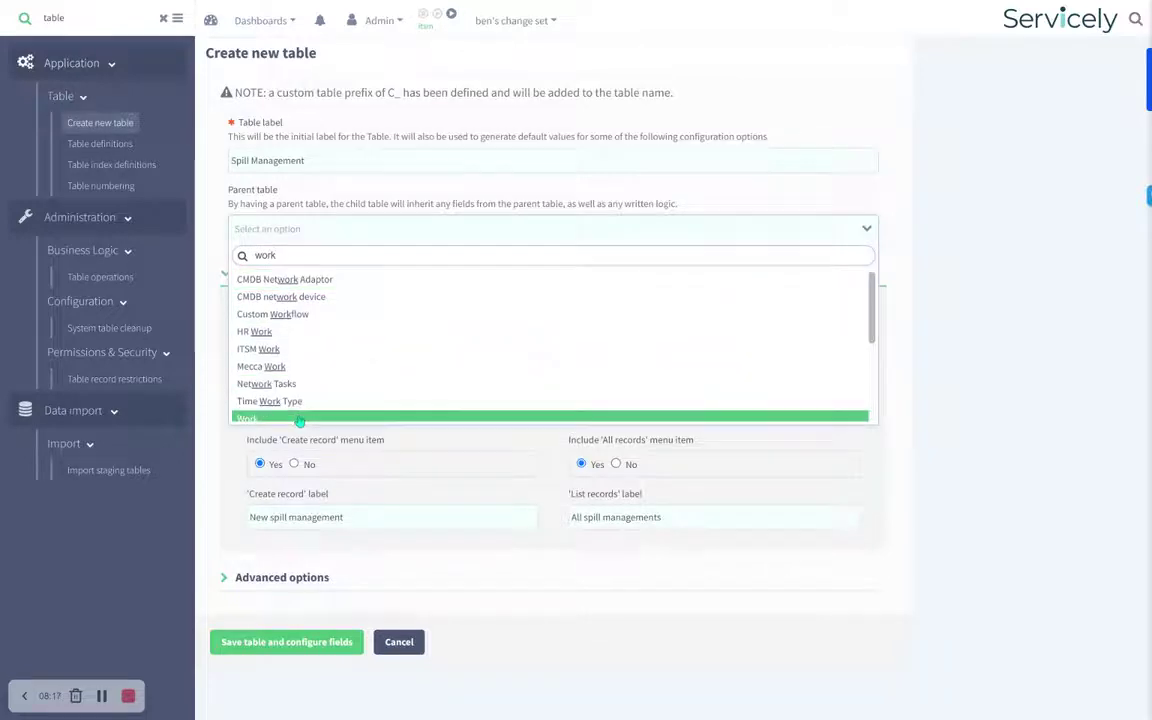
{"action": "key", "text": "Return"}
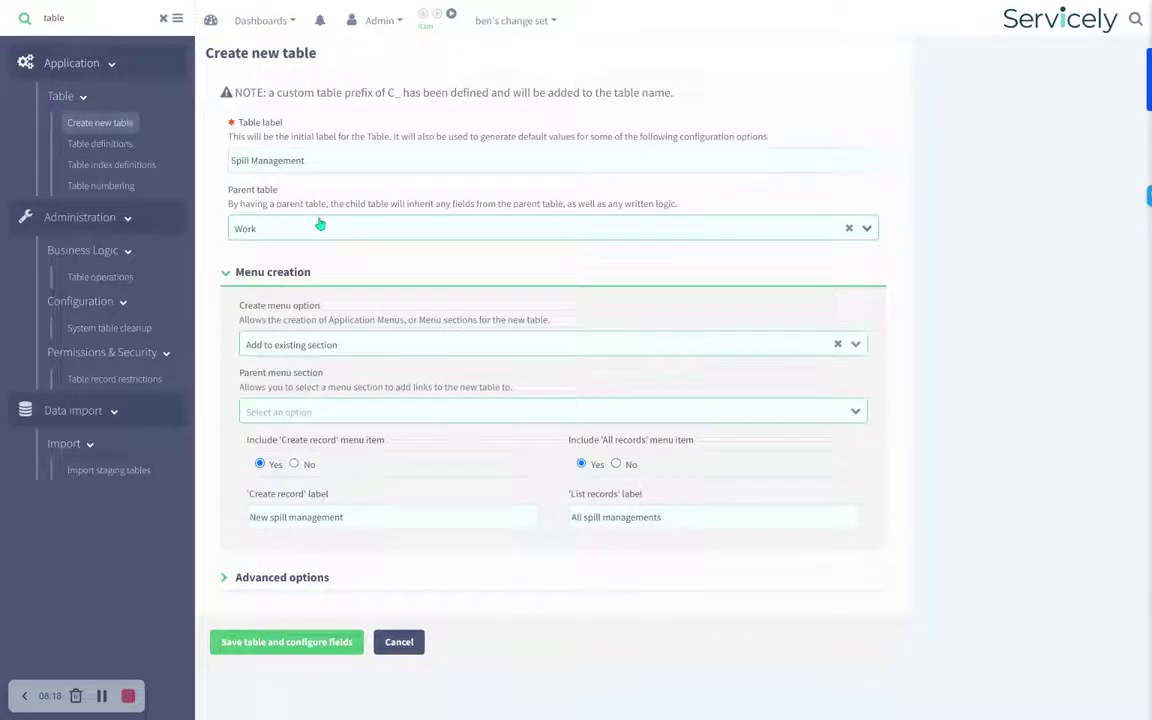
Step: Set the menu creation to New application and section, with application name "Servicely Operations" and menu section name "Facilities"
{"action": "left_click", "coordinate": [355, 344]}
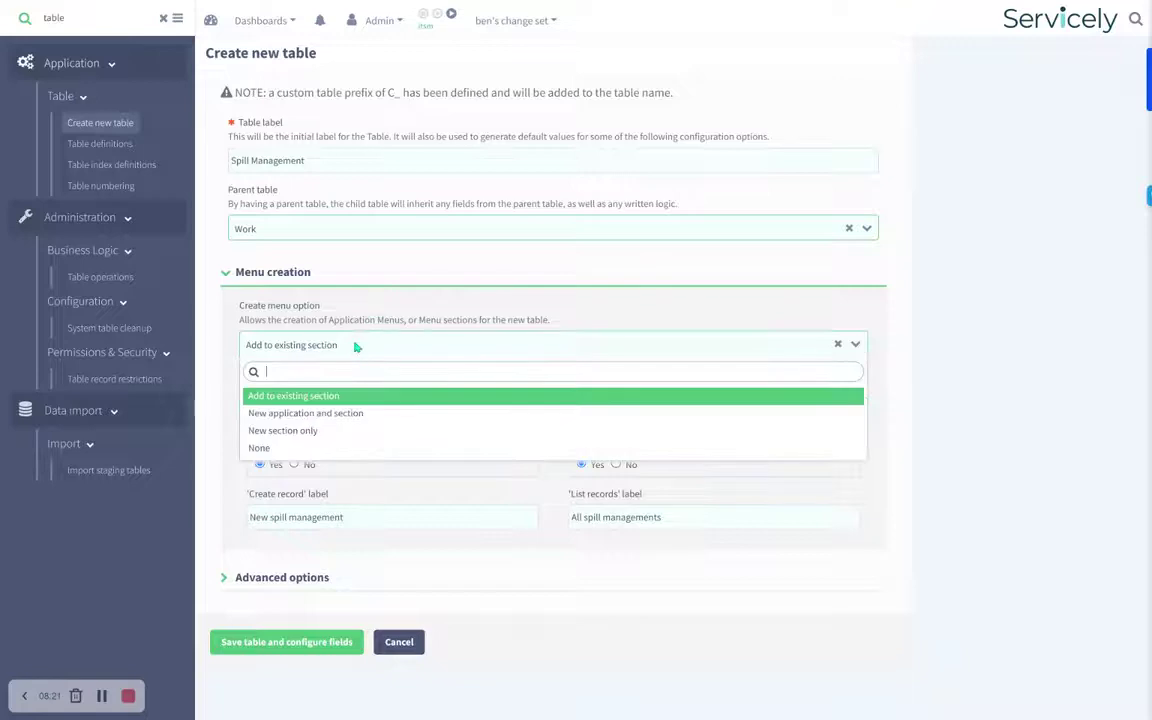
{"action": "left_click", "coordinate": [355, 412]}
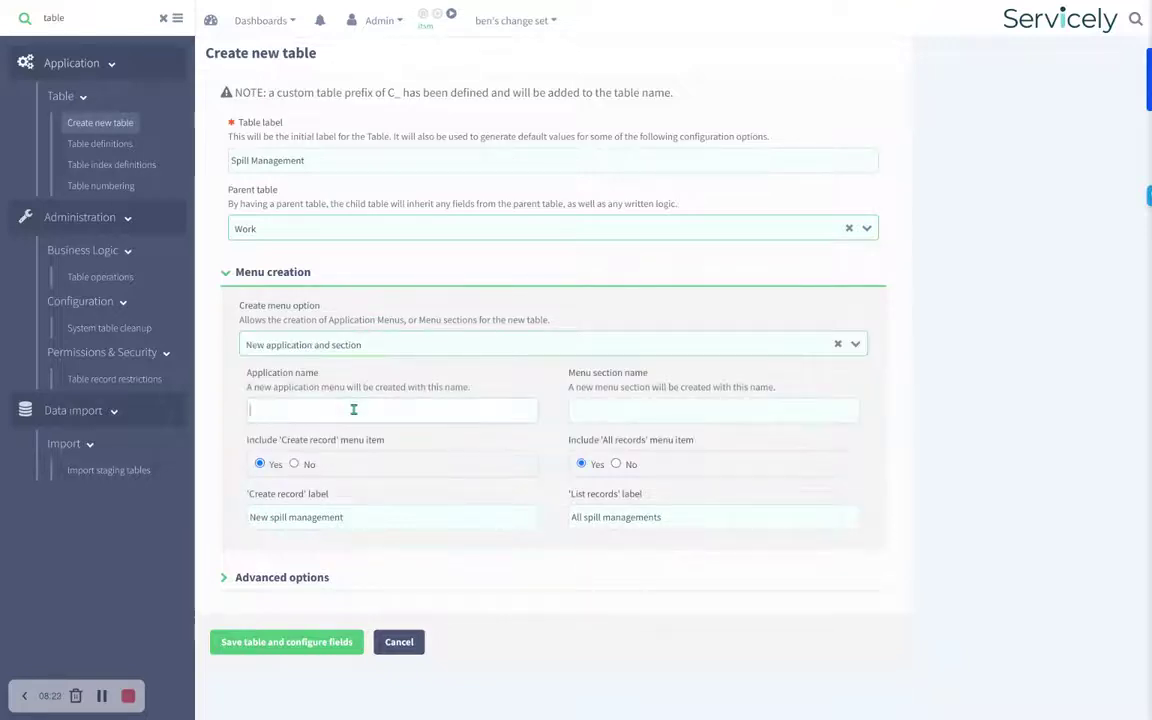
{"action": "left_click", "coordinate": [353, 409]}
{"action": "type", "text": "Servicely Operations"}
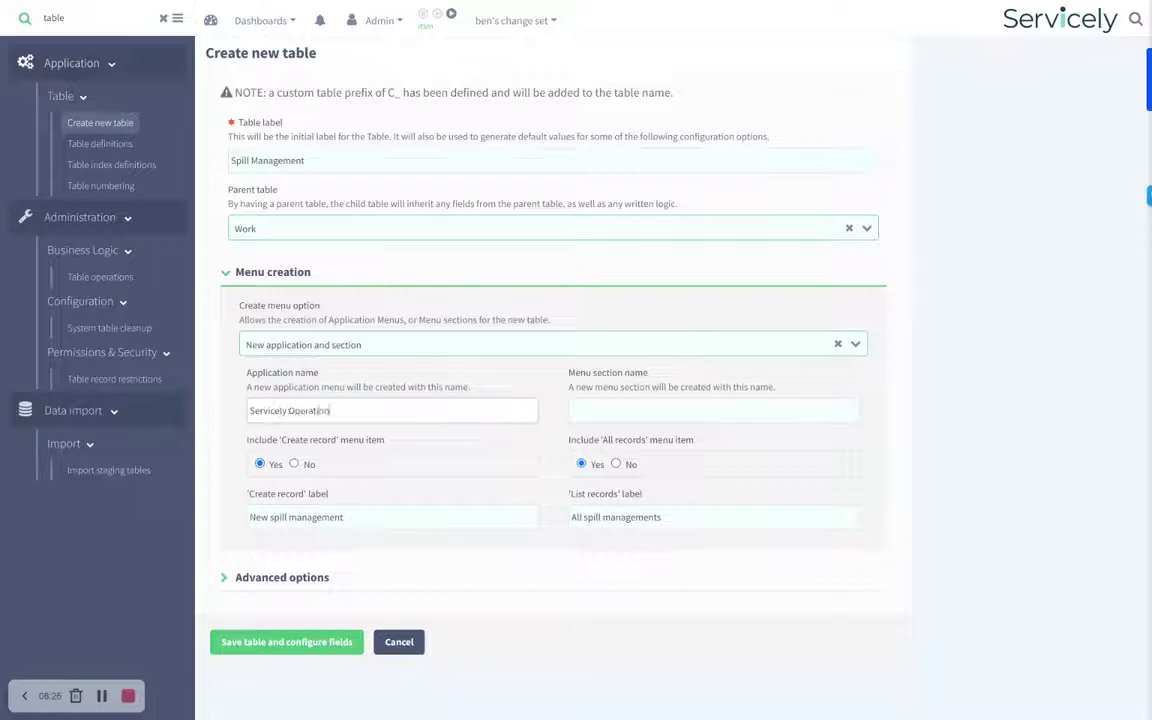
{"action": "left_click", "coordinate": [570, 411]}
{"action": "type", "text": "Facili"}
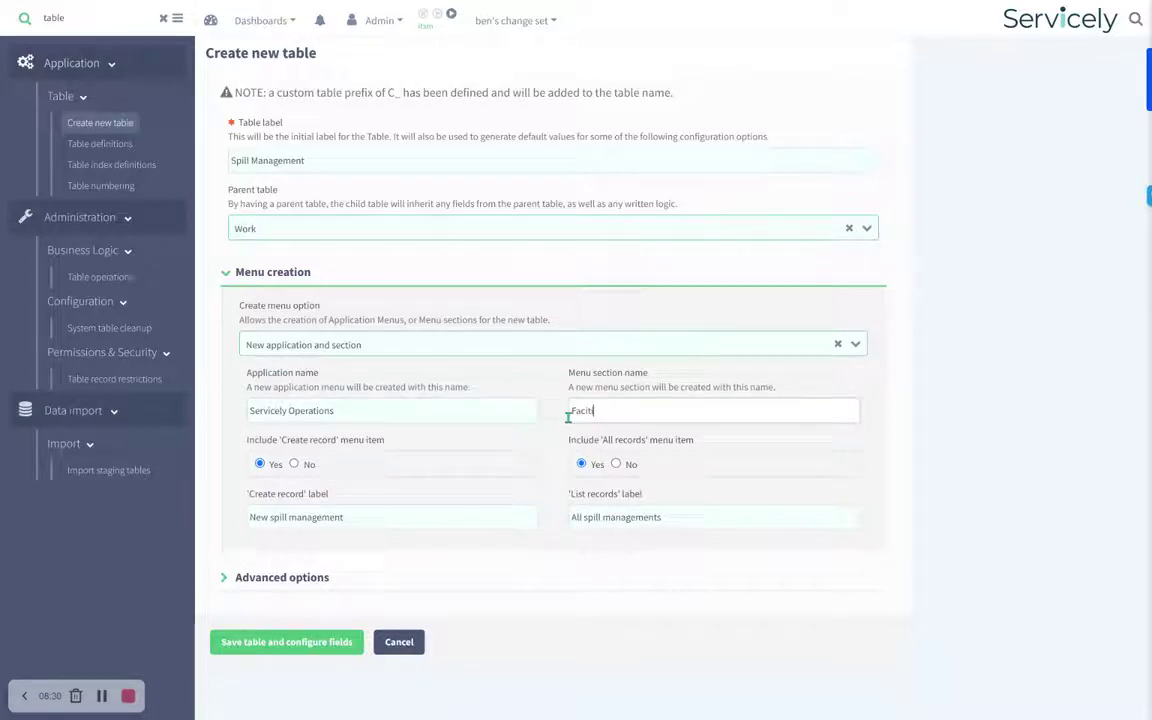
{"action": "type", "text": "ties"}
Step: Set Has workflow to Yes in the table's advanced options and try to save the table
{"action": "left_click", "coordinate": [323, 584]}
{"action": "scroll", "coordinate": [453, 563], "scroll_direction": "down", "scroll_amount": 5}
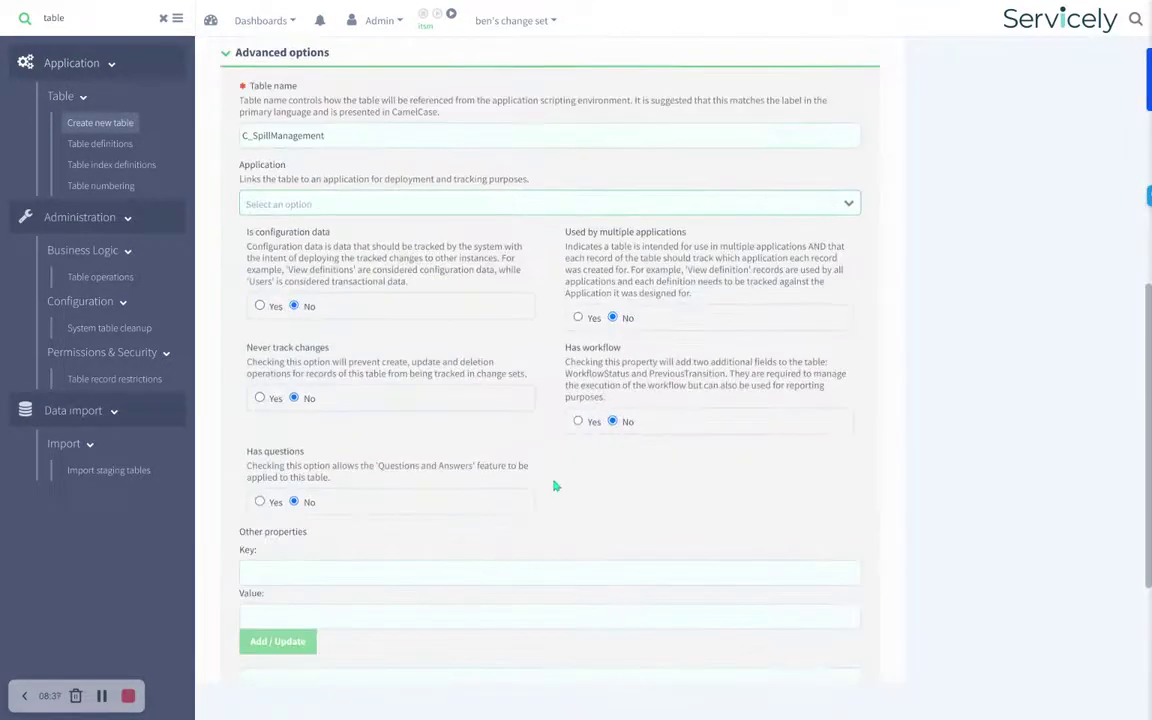
{"action": "scroll", "coordinate": [383, 606], "scroll_direction": "down", "scroll_amount": 3}
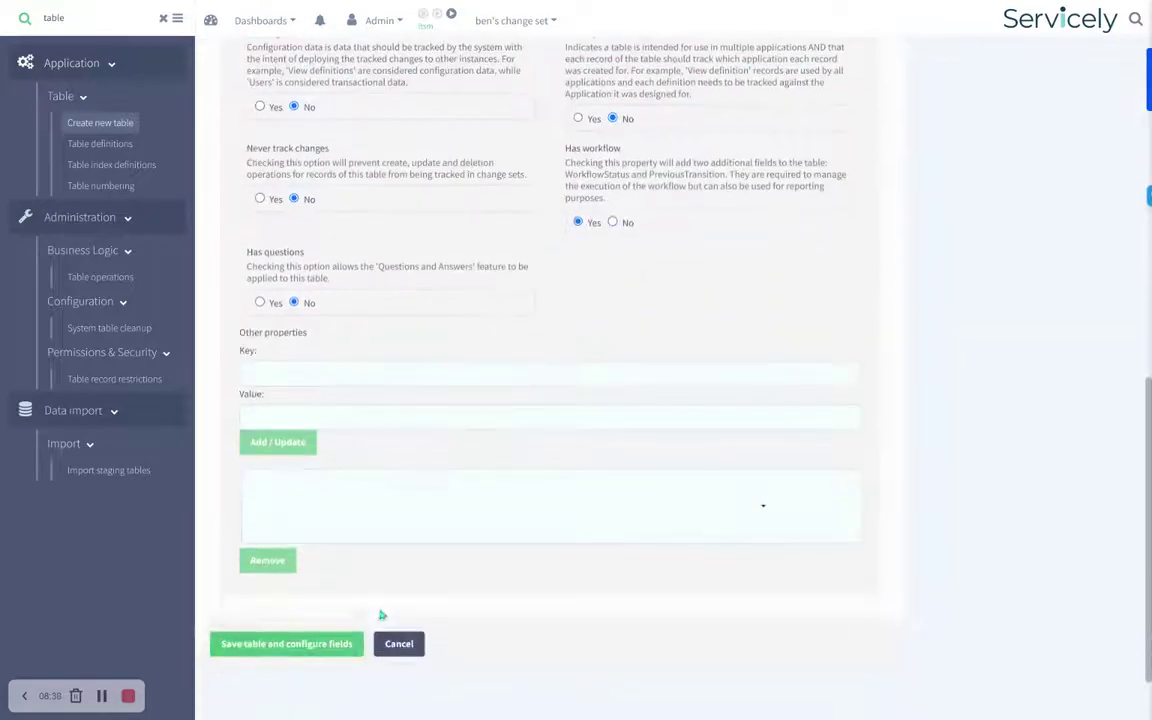
{"action": "left_click", "coordinate": [335, 645]}
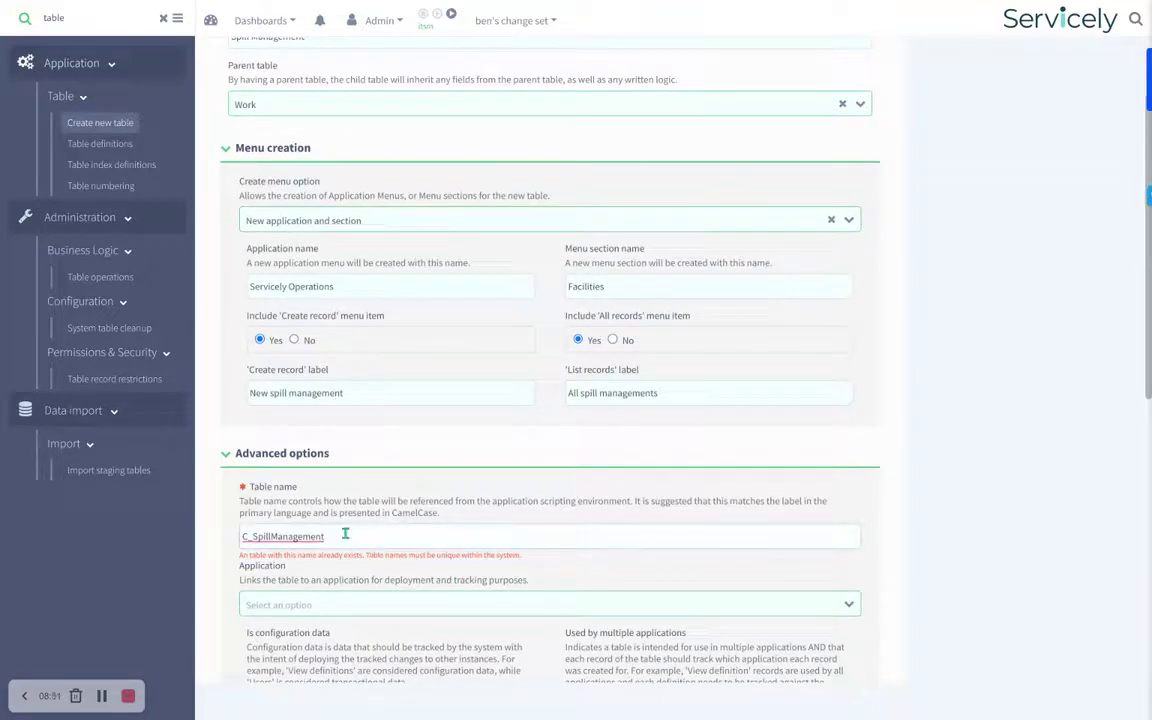
Step: Change the table name to C_SpillManagement2, save the table, and dismiss the new field dialog in the form configuration
{"action": "type", "text": "2"}
{"action": "scroll", "coordinate": [345, 545], "scroll_direction": "down", "scroll_amount": 6}
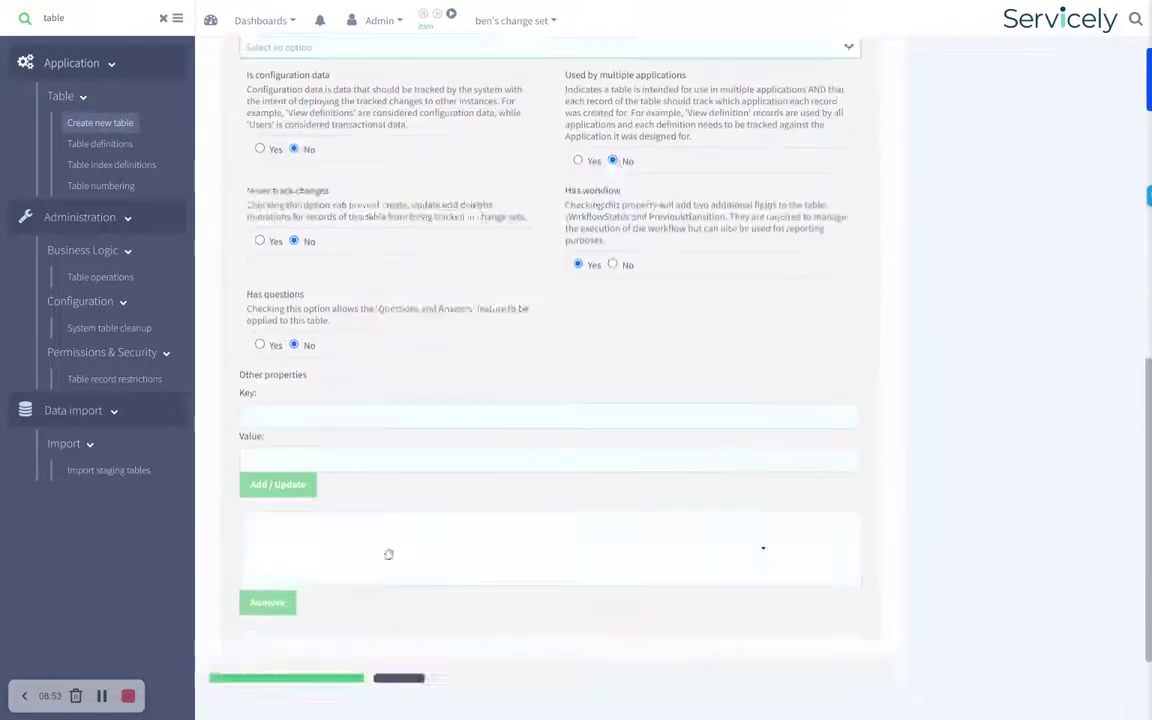
{"action": "left_click", "coordinate": [345, 640]}
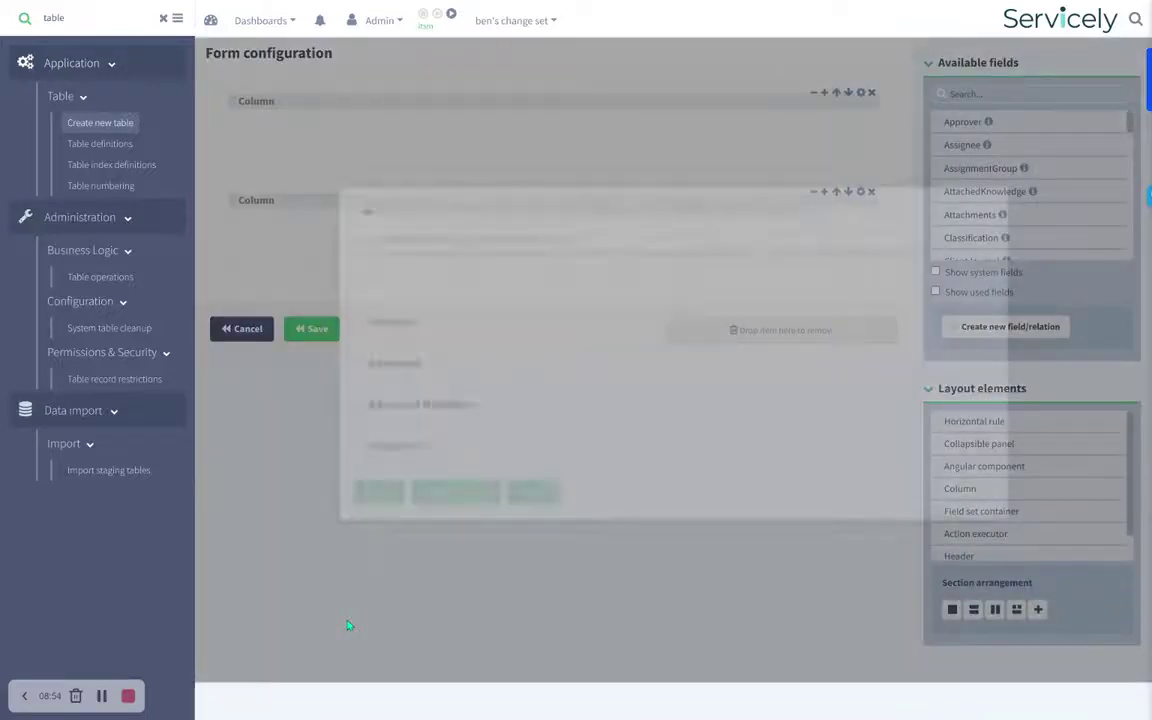
{"action": "left_click", "coordinate": [535, 491]}
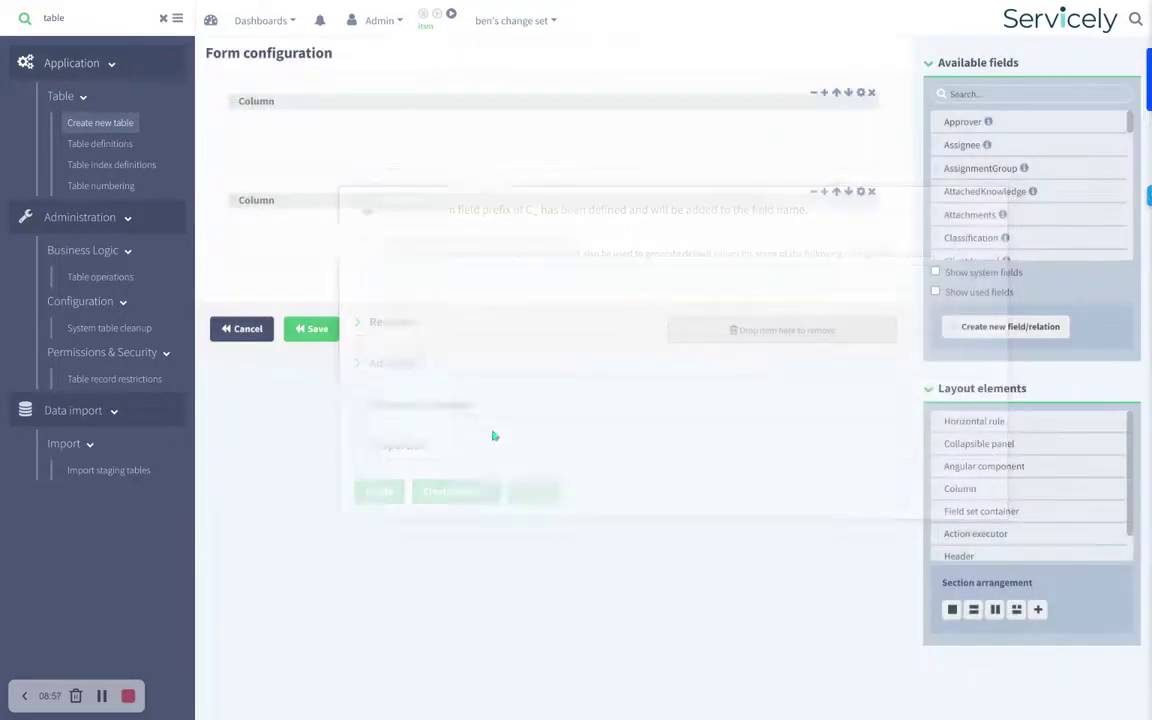
Step: Add the Approver and Assignee fields to the form's first column
{"action": "left_click_drag", "start_coordinate": [973, 121], "coordinate": [802, 124]}
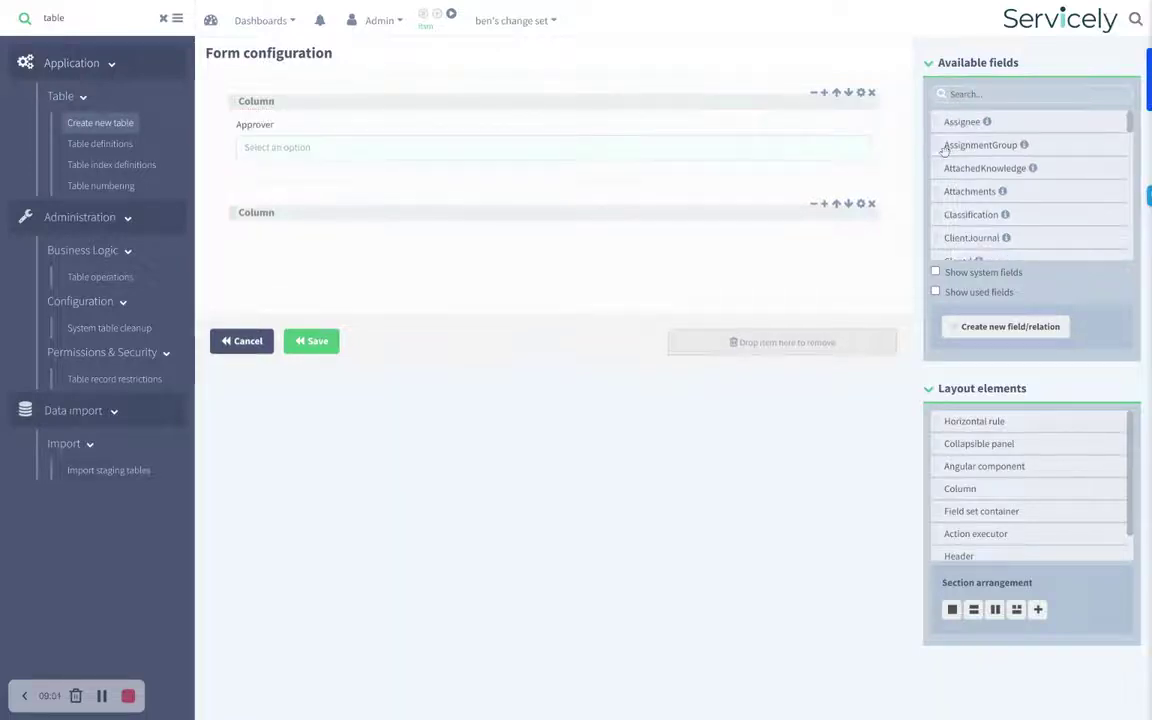
{"action": "left_click_drag", "start_coordinate": [962, 121], "coordinate": [782, 176]}
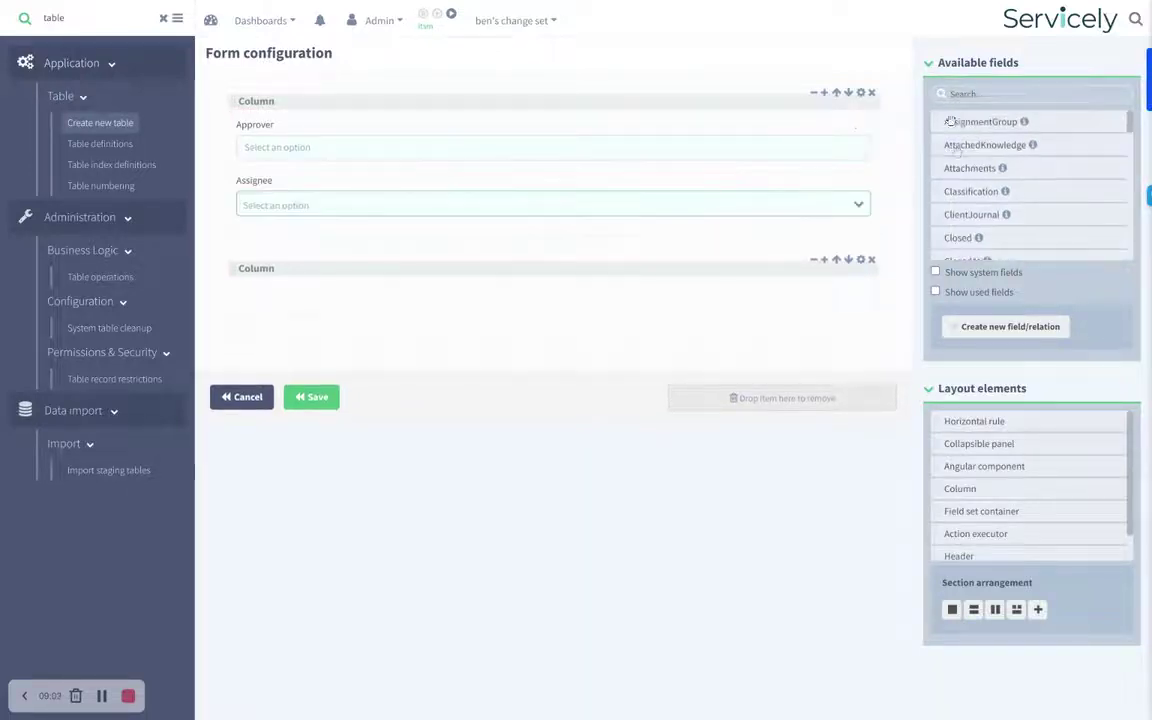
{"action": "left_click", "coordinate": [993, 327]}
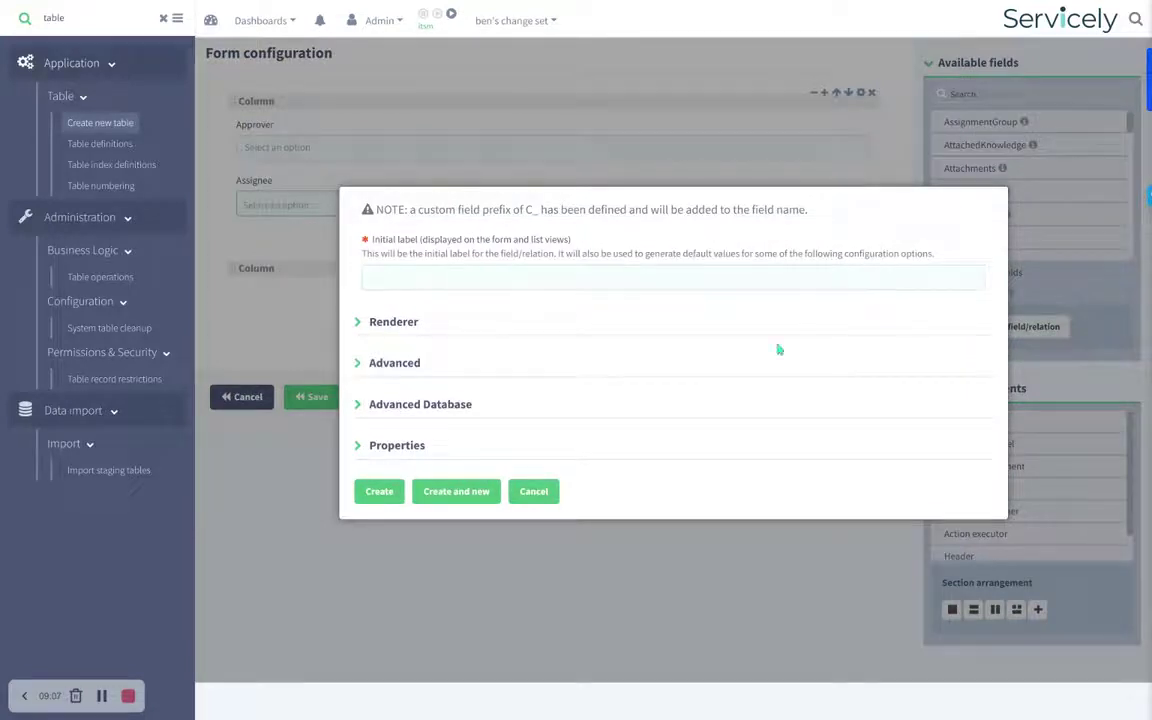
{"action": "left_click", "coordinate": [533, 491]}
Step: Find the Requestor and ShortDescription fields and add them below Assignee in the form's first column
{"action": "left_click", "coordinate": [977, 96]}
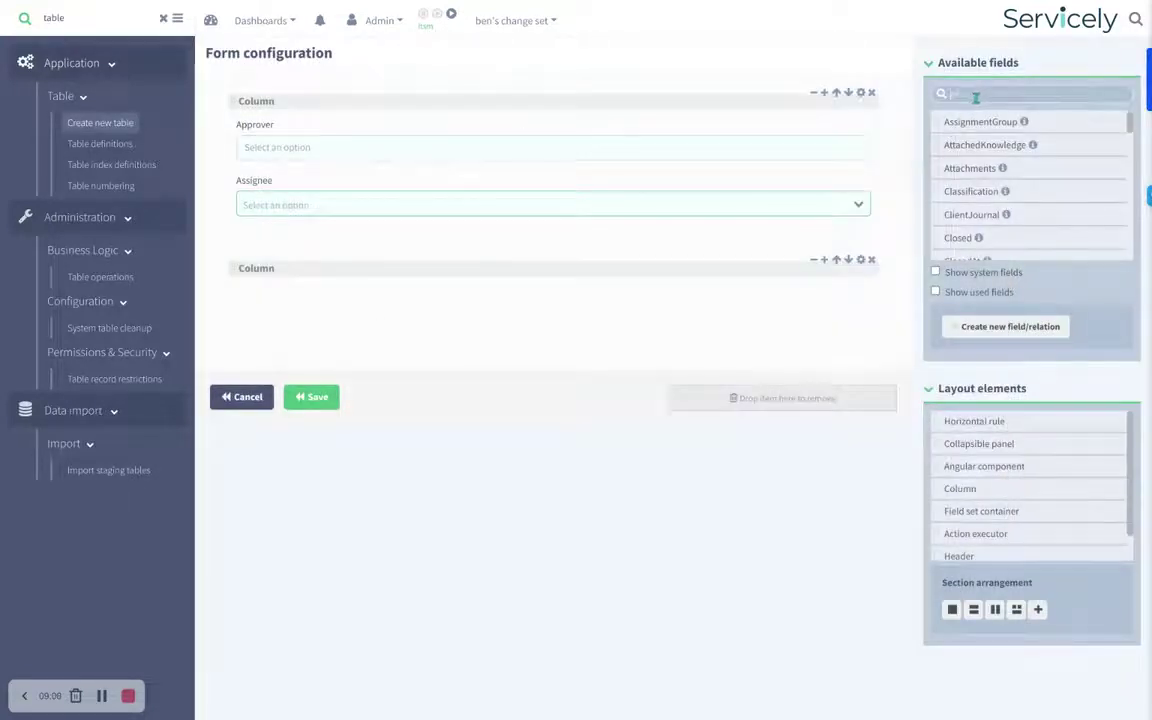
{"action": "type", "text": "req"}
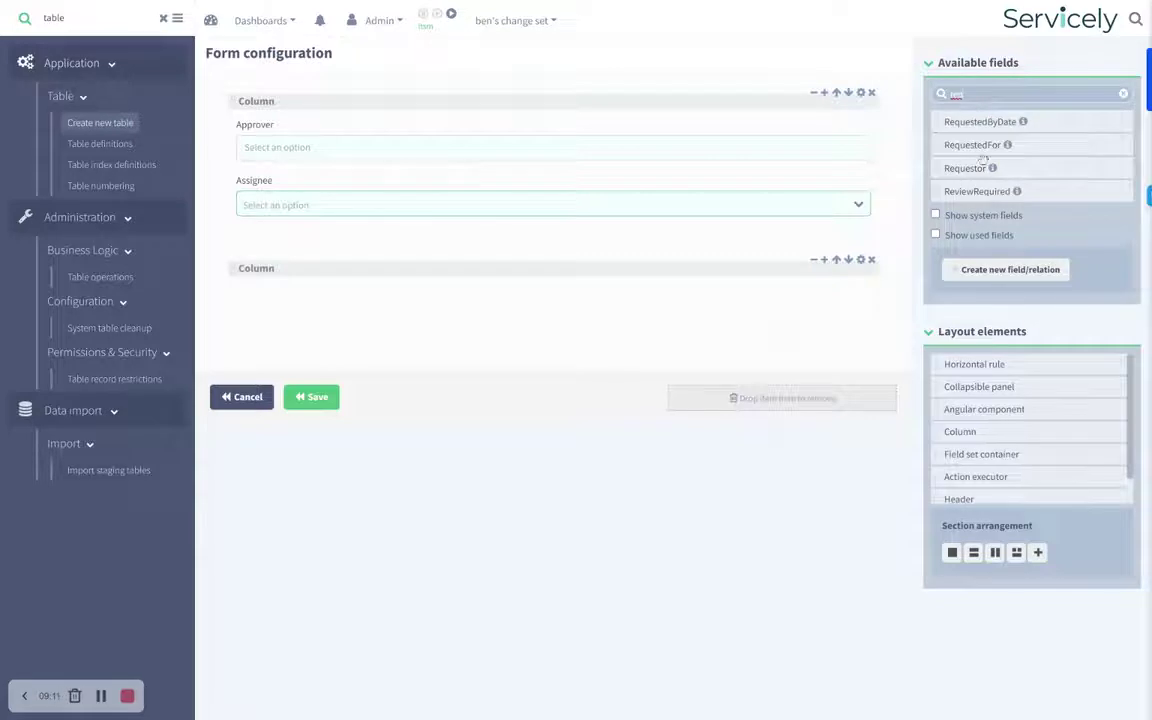
{"action": "left_click_drag", "start_coordinate": [955, 169], "coordinate": [558, 237]}
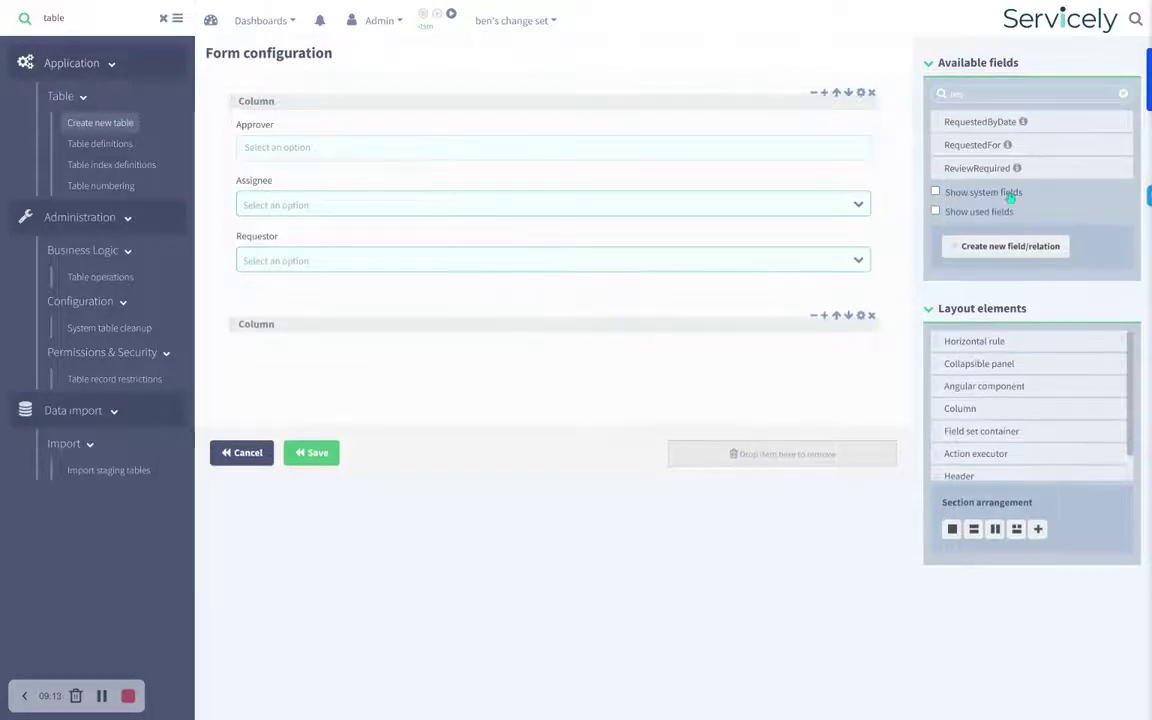
{"action": "double_click", "coordinate": [989, 90]}
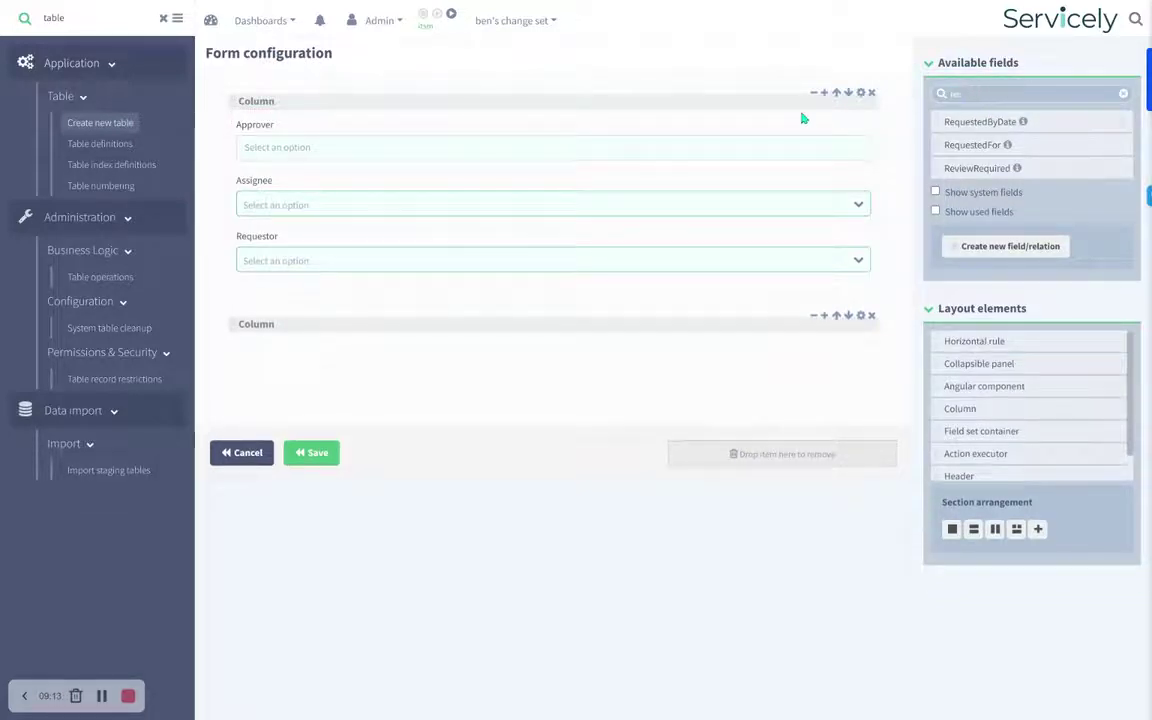
{"action": "type", "text": "short"}
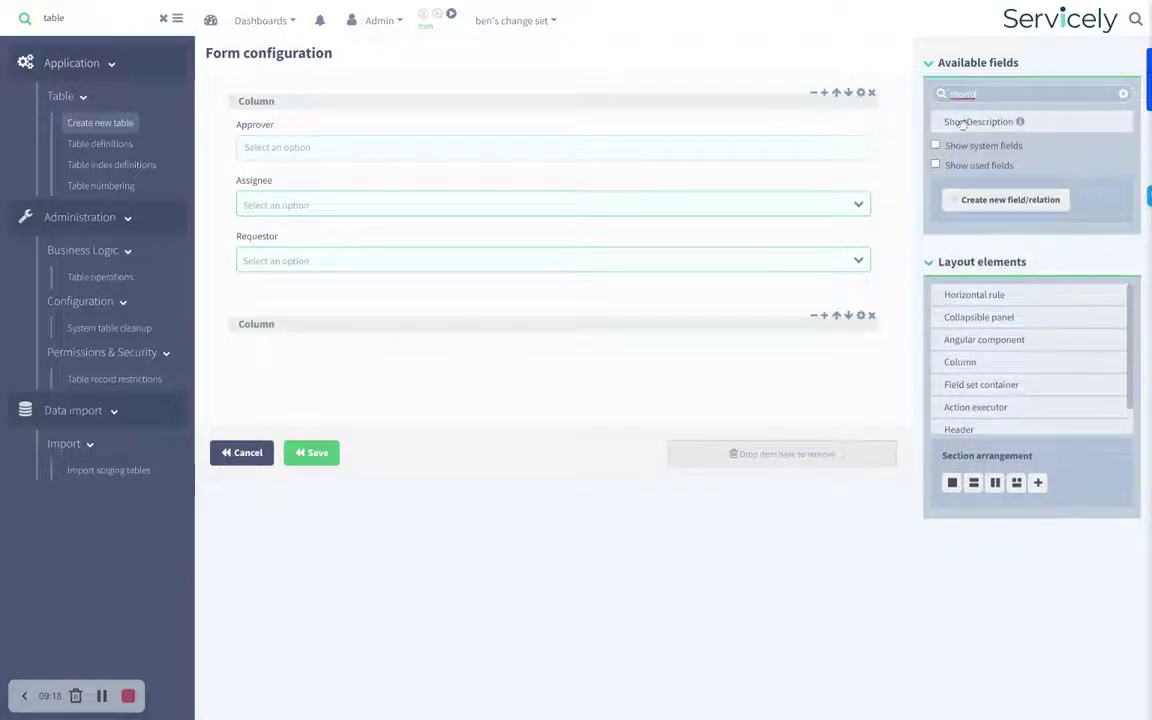
{"action": "left_click_drag", "start_coordinate": [951, 121], "coordinate": [568, 289]}
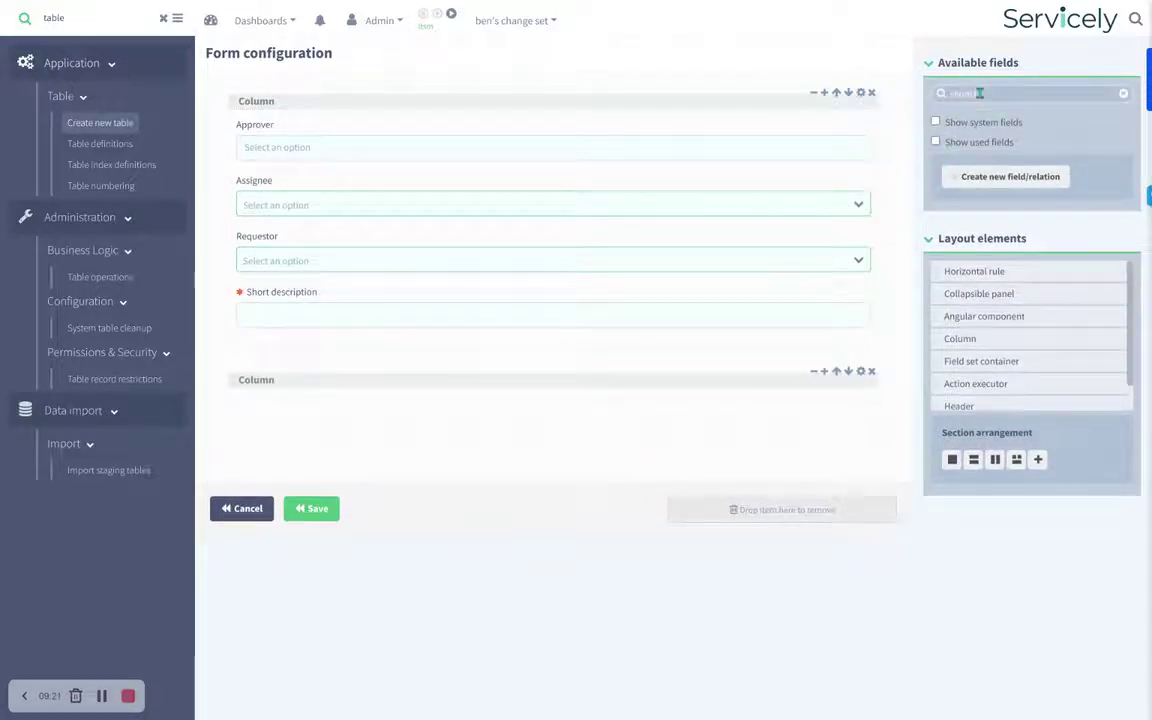
Step: Create a new String field labelled "Location" and place it below Short description on the form
{"action": "left_click_drag", "start_coordinate": [977, 93], "coordinate": [942, 95]}
{"action": "type", "text": "des"}
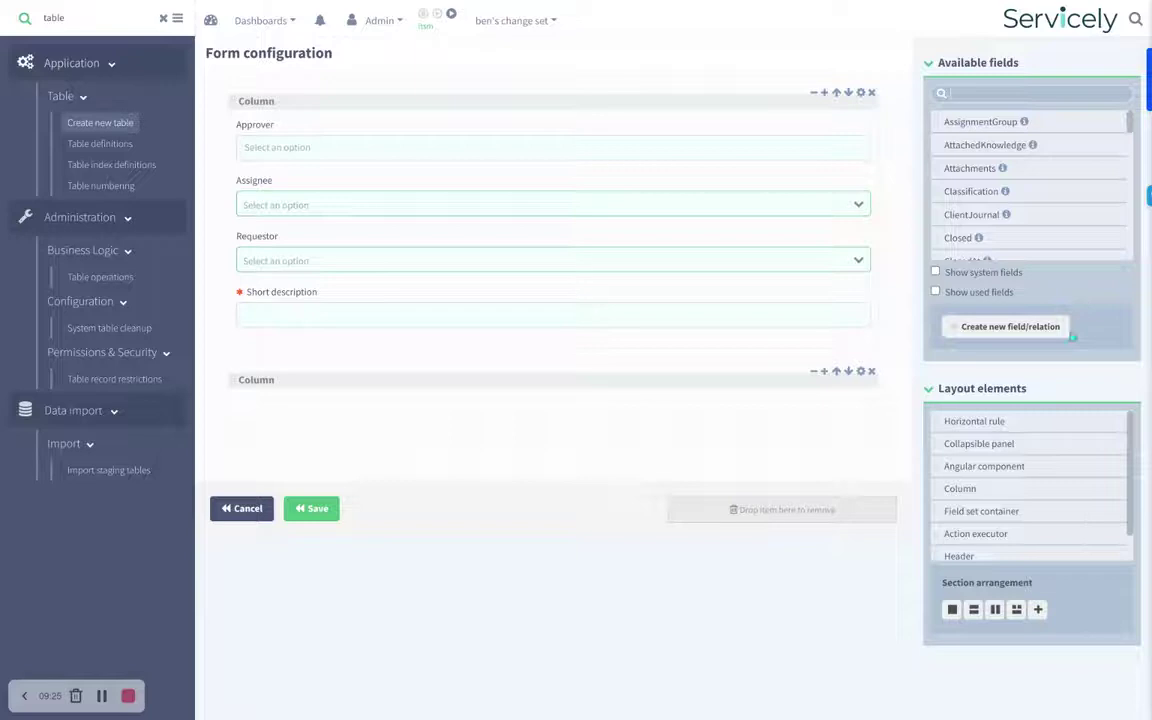
{"action": "left_click", "coordinate": [1036, 333]}
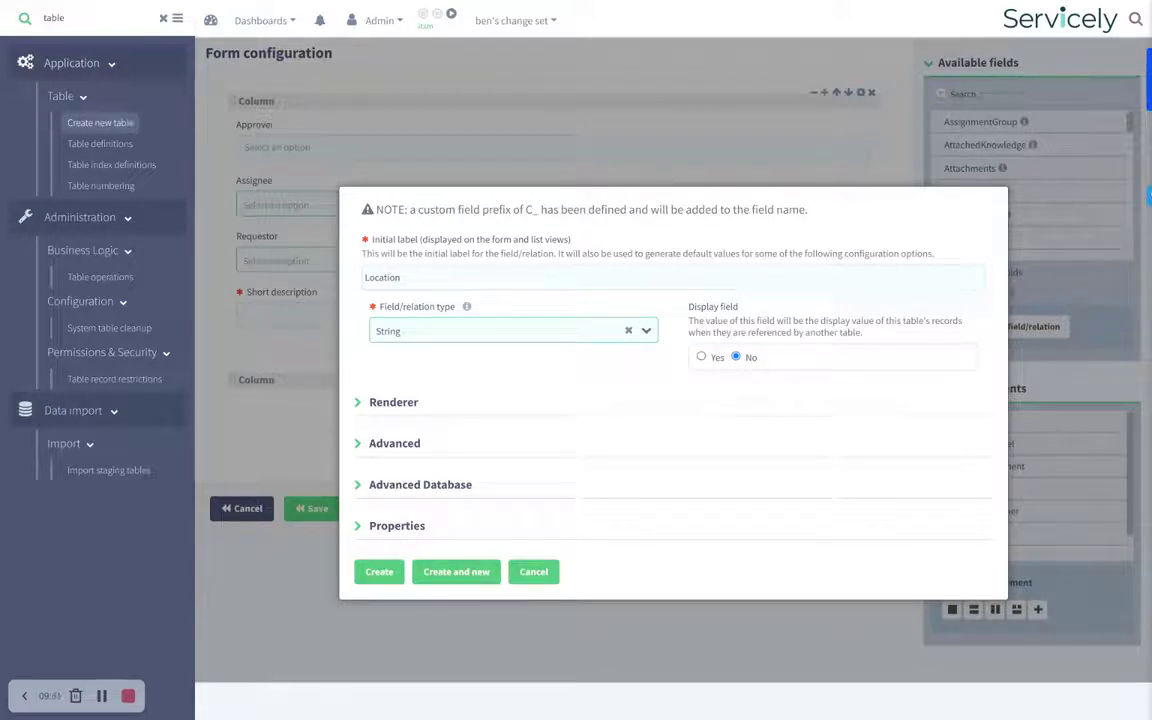
{"action": "left_click", "coordinate": [377, 572]}
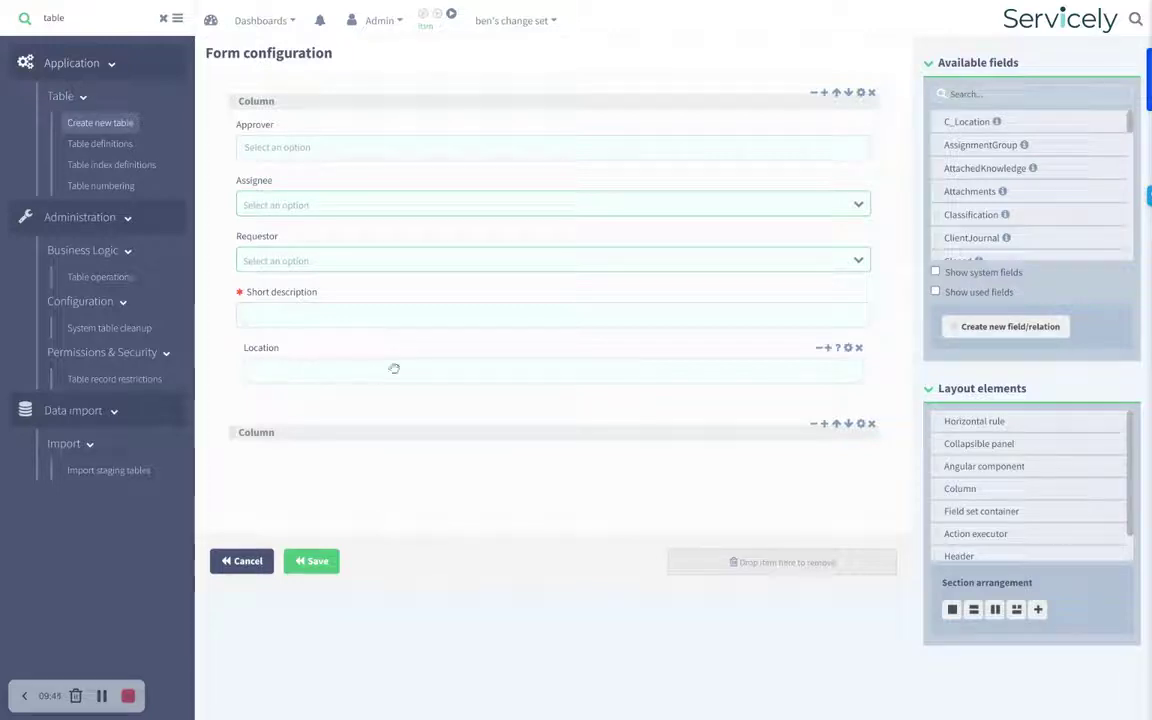
Step: Find the workflow fields and add the Current status field above Approver in the first column
{"action": "left_click", "coordinate": [1013, 99]}
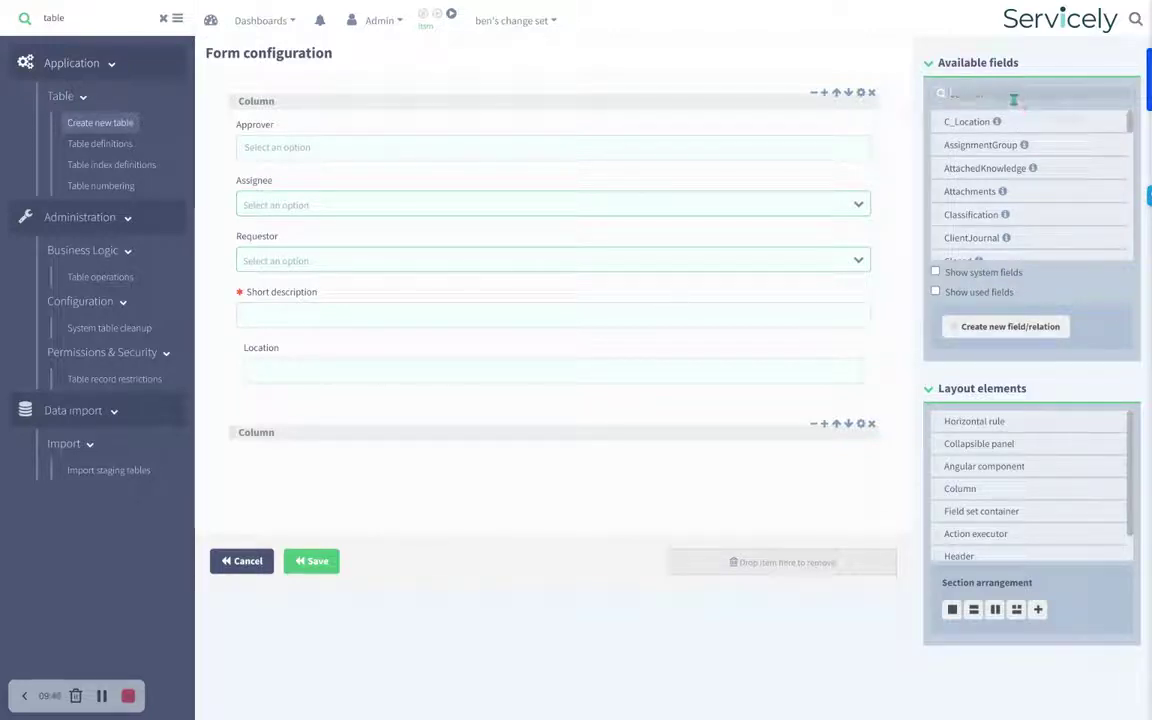
{"action": "type", "text": "workfl"}
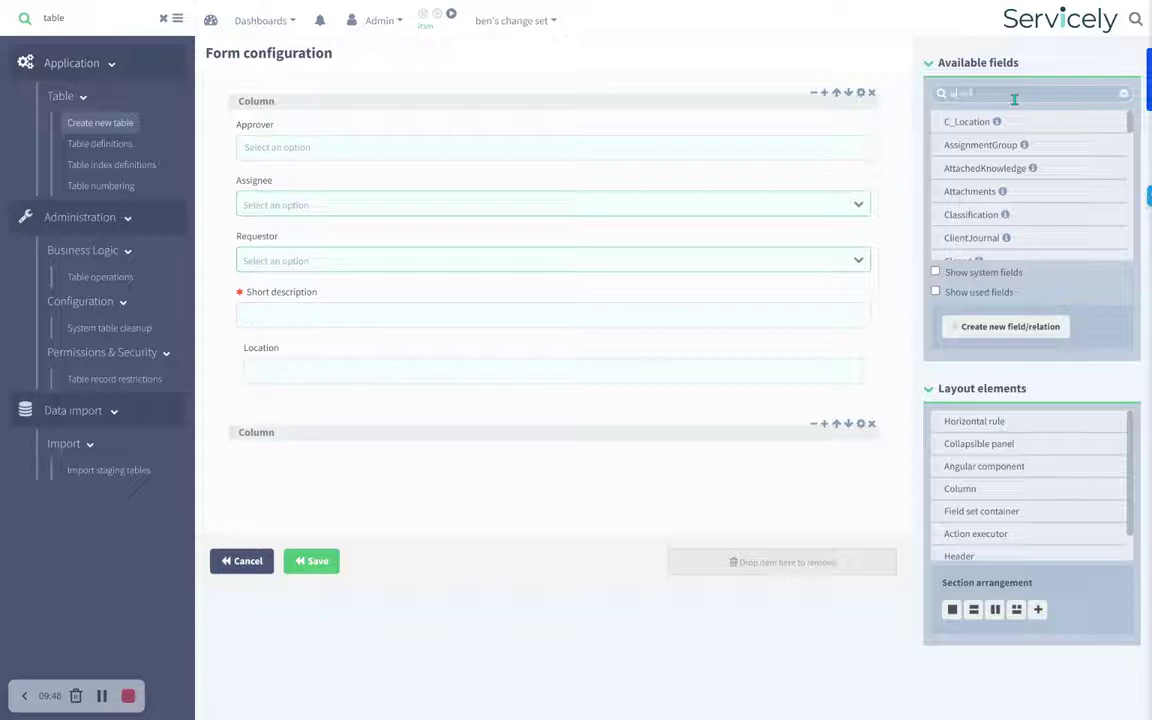
{"action": "left_click_drag", "start_coordinate": [976, 168], "coordinate": [705, 125]}
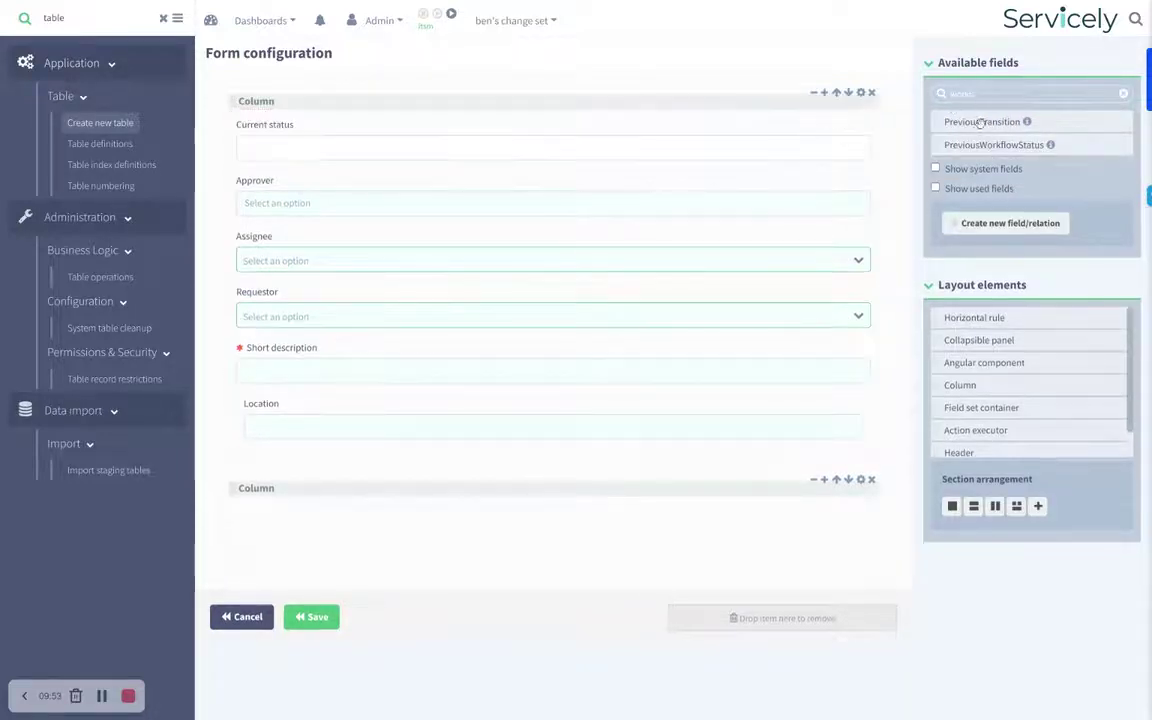
Step: Find the SLA fields, add SLAStatus between Requestor and Short description in the form's first column, and save the layout
{"action": "left_click_drag", "start_coordinate": [990, 95], "coordinate": [928, 97]}
{"action": "type", "text": "sla"}
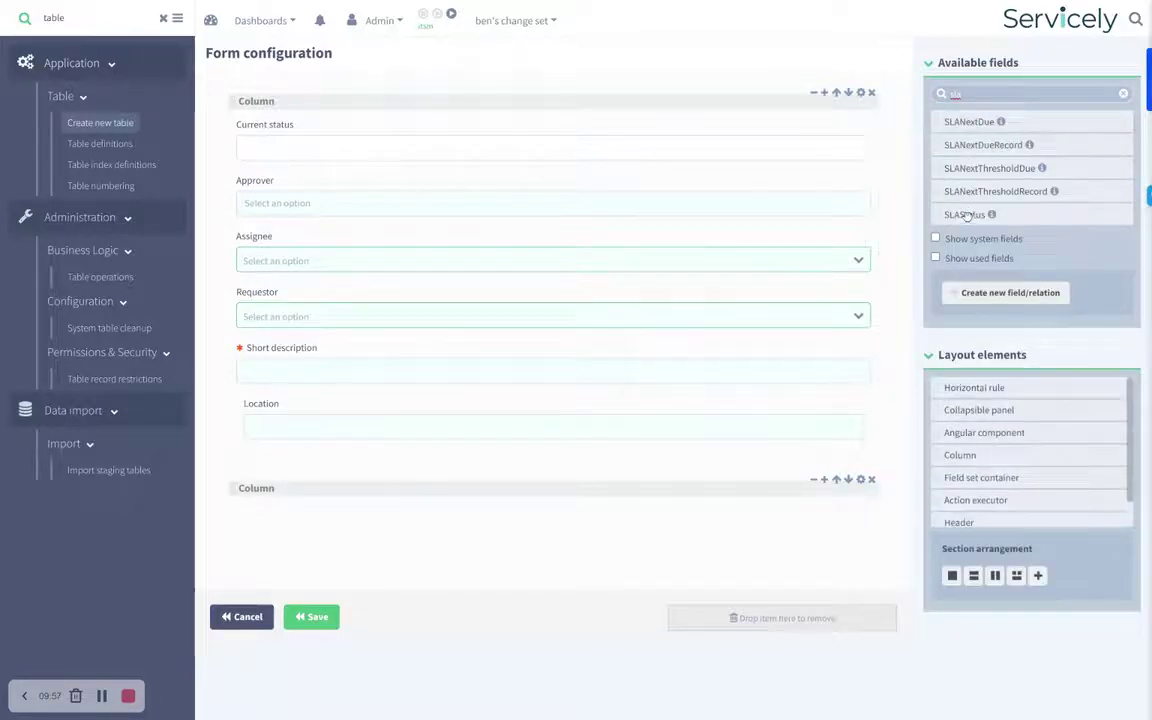
{"action": "left_click_drag", "start_coordinate": [970, 213], "coordinate": [448, 424]}
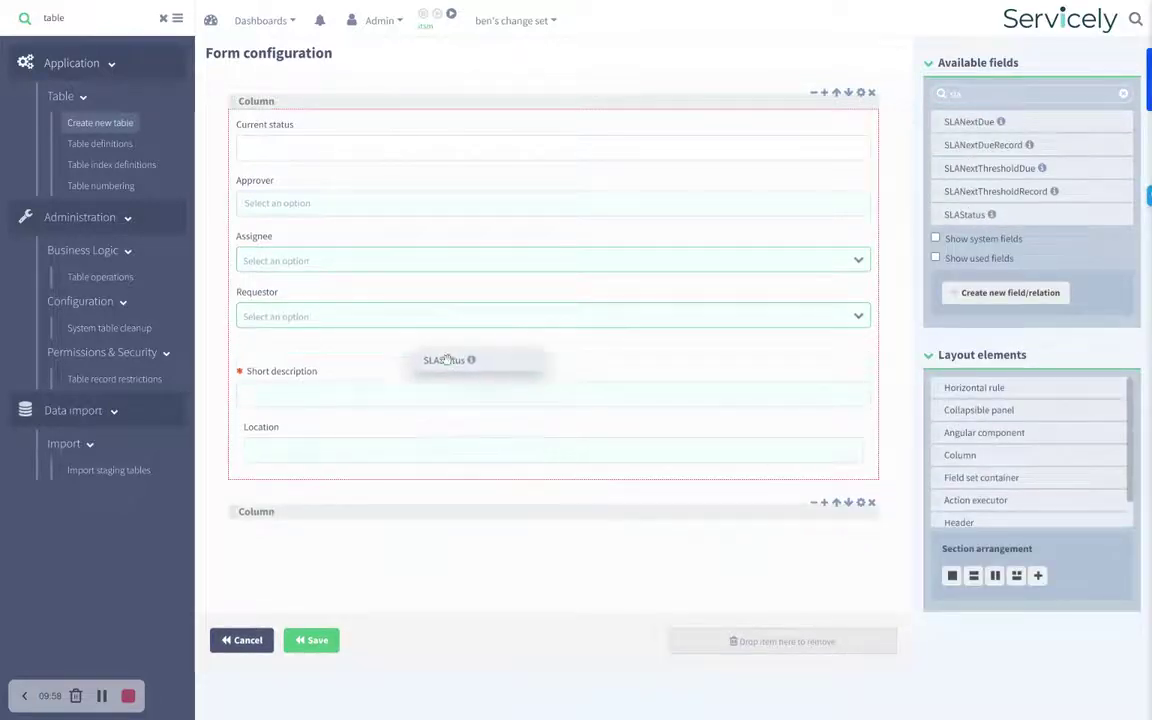
{"action": "mouse_move", "coordinate": [446, 360]}
{"action": "left_mouse_down"}
{"action": "mouse_move", "coordinate": [432, 257]}
{"action": "mouse_move", "coordinate": [435, 352]}
{"action": "left_mouse_up"}
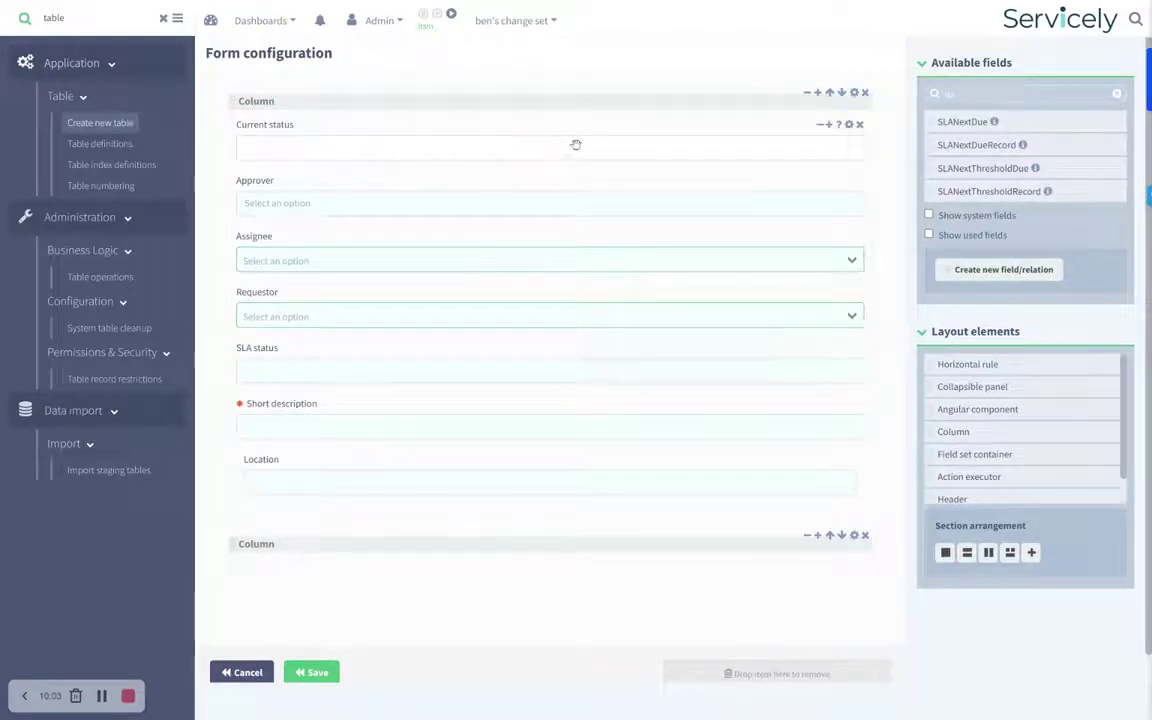
{"action": "left_click", "coordinate": [318, 672]}
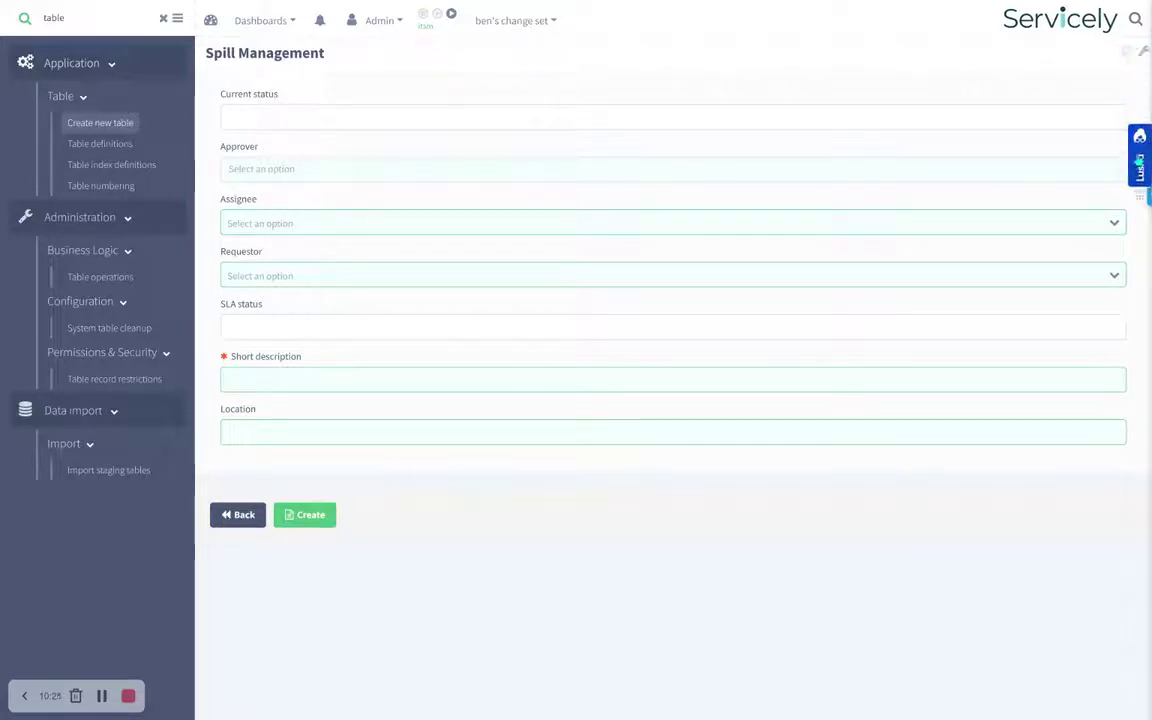
Step: Reopen the Spill Management form layout, narrow Current status, Approver, Assignee and Requestor to half width, and place Requestor beside Current status
{"action": "left_click", "coordinate": [1143, 52]}
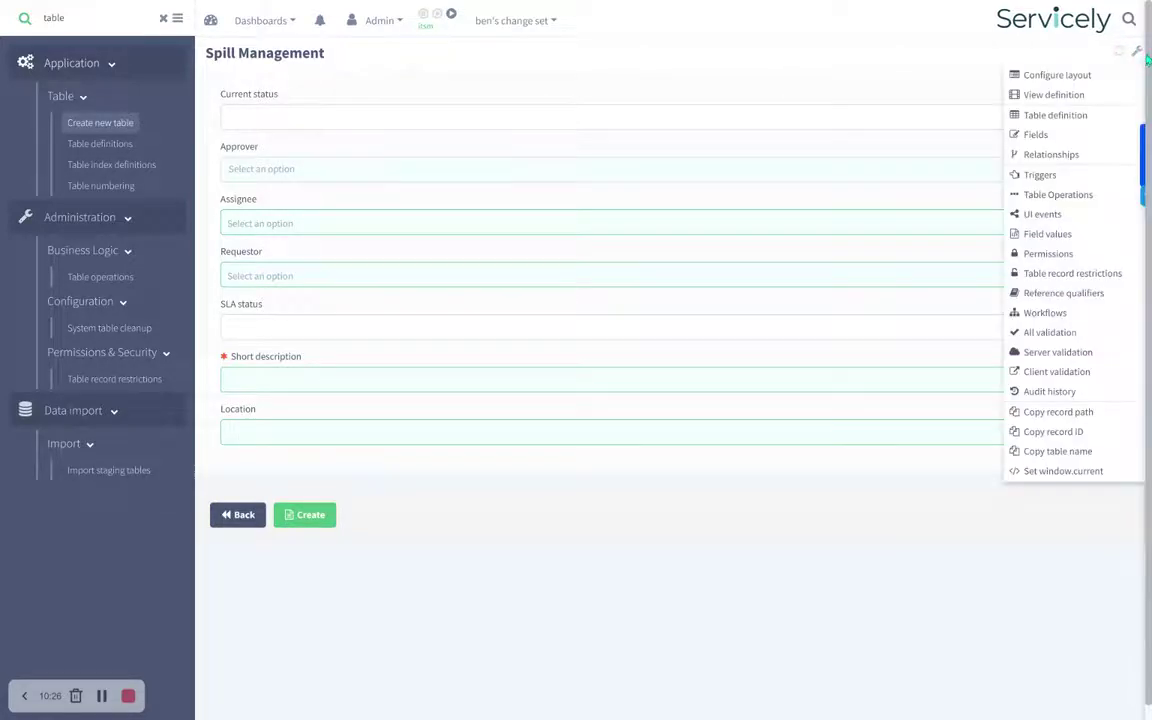
{"action": "left_click", "coordinate": [1095, 76]}
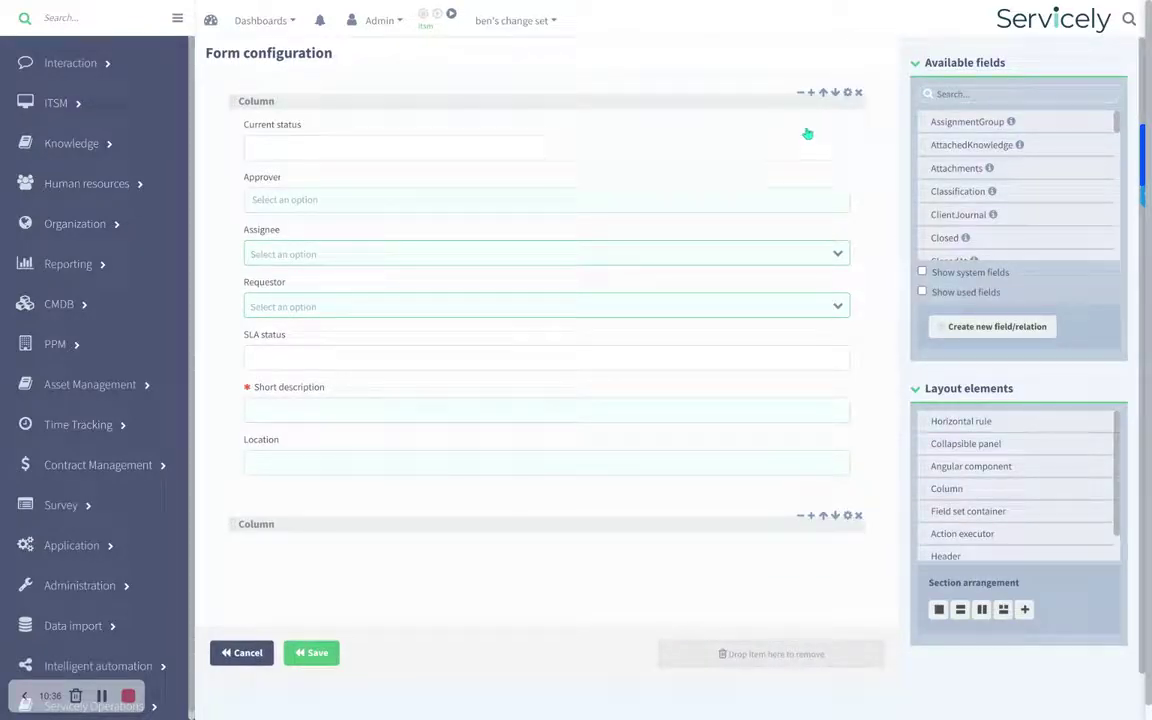
{"action": "left_click", "coordinate": [806, 182]}
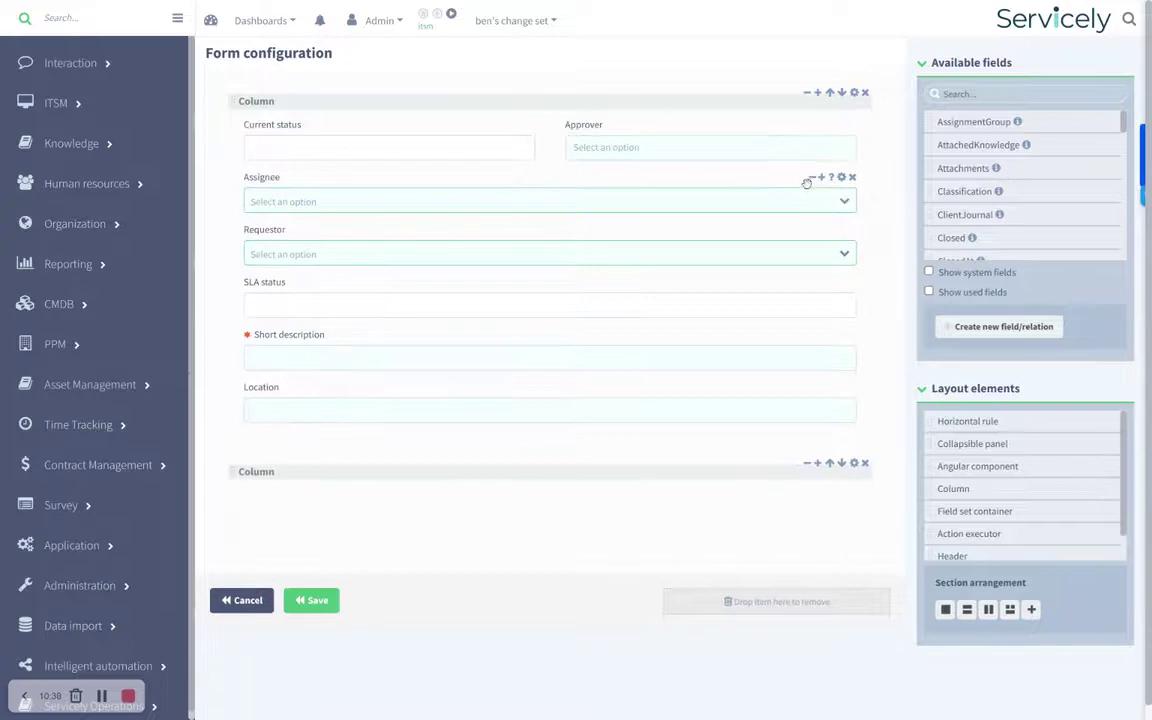
{"action": "left_click", "coordinate": [815, 181]}
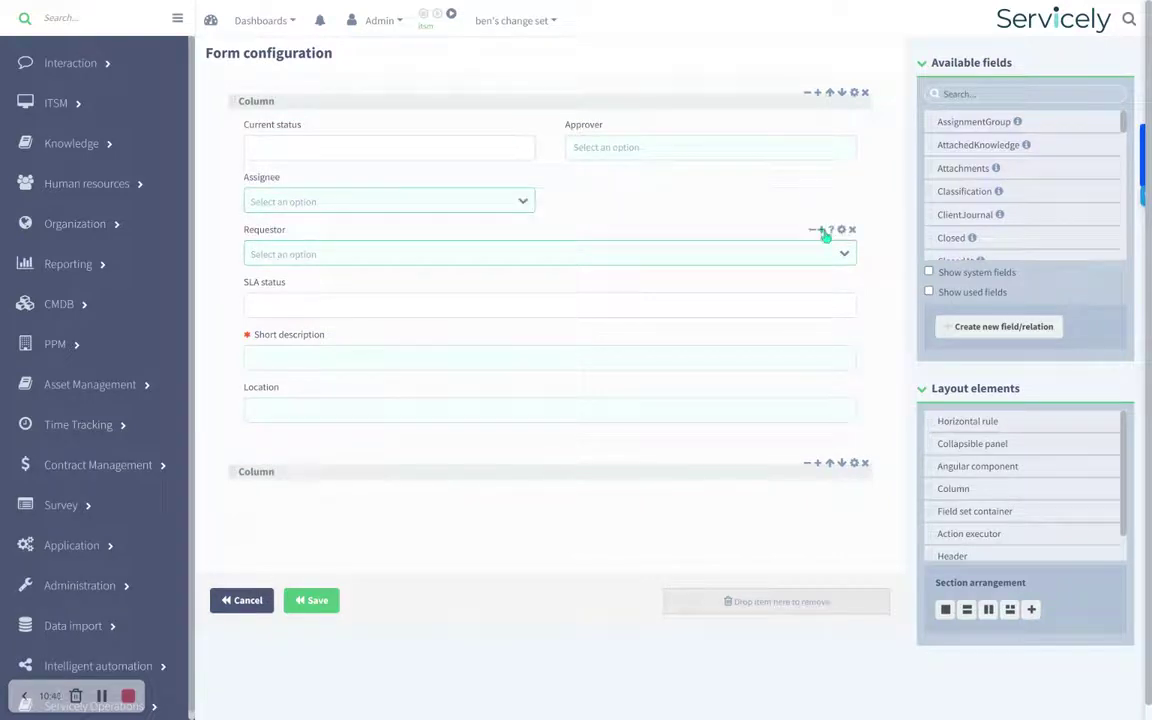
{"action": "left_click", "coordinate": [813, 233]}
{"action": "left_click_drag", "start_coordinate": [707, 221], "coordinate": [922, 120]}
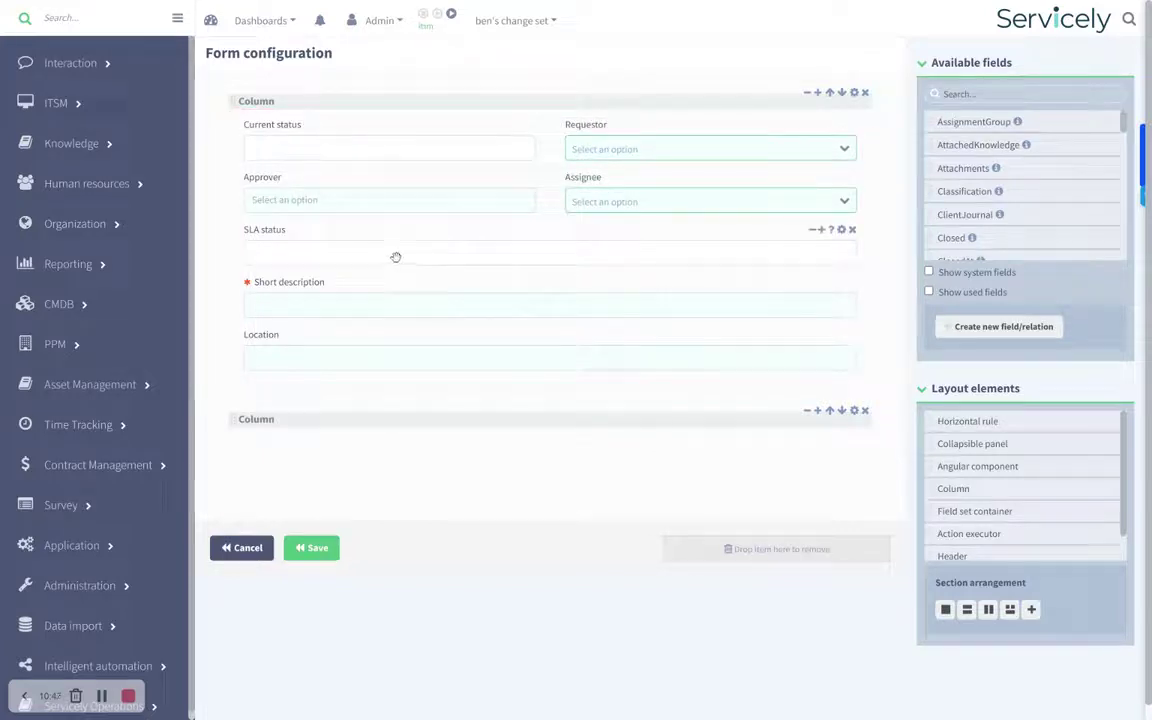
Step: Narrow SLA status and Location to half width and move Short description into the second column section
{"action": "left_click", "coordinate": [813, 231]}
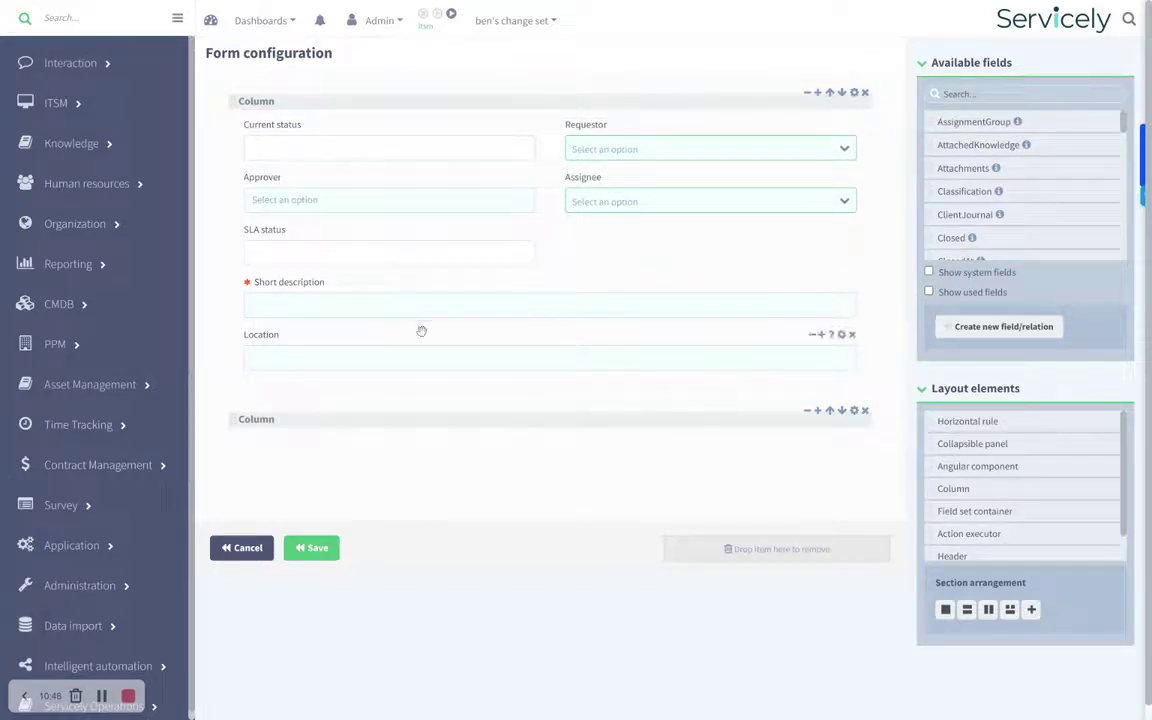
{"action": "left_click", "coordinate": [812, 334]}
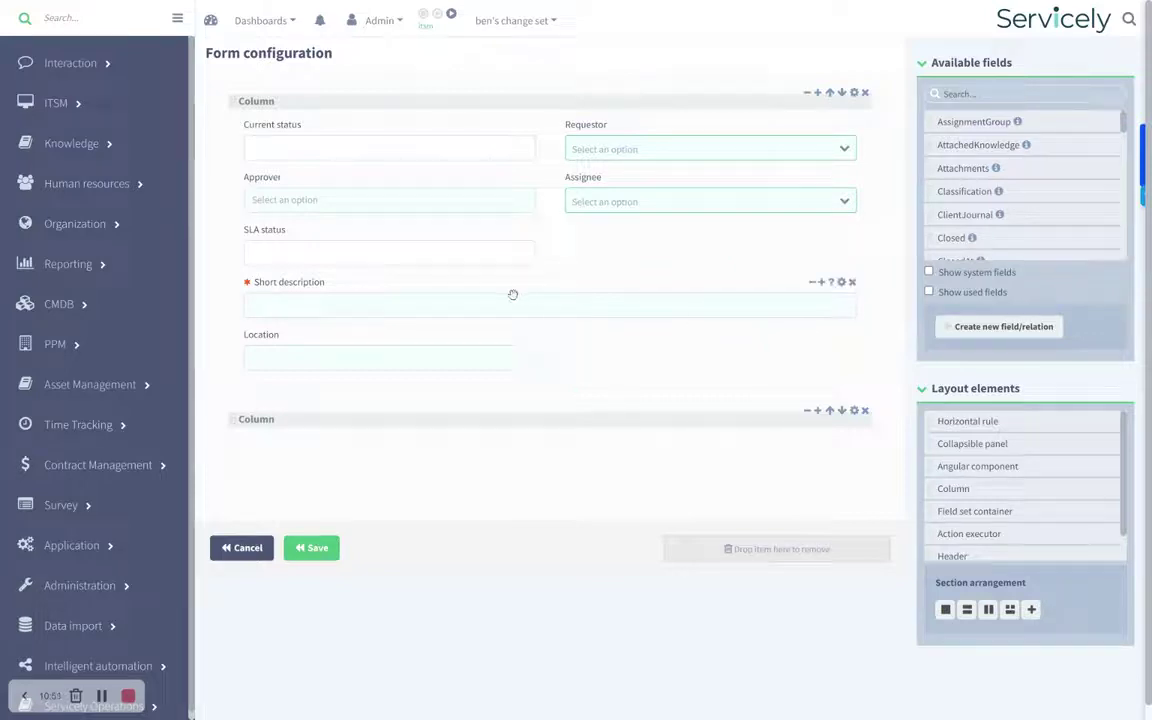
{"action": "left_click_drag", "start_coordinate": [513, 300], "coordinate": [530, 365]}
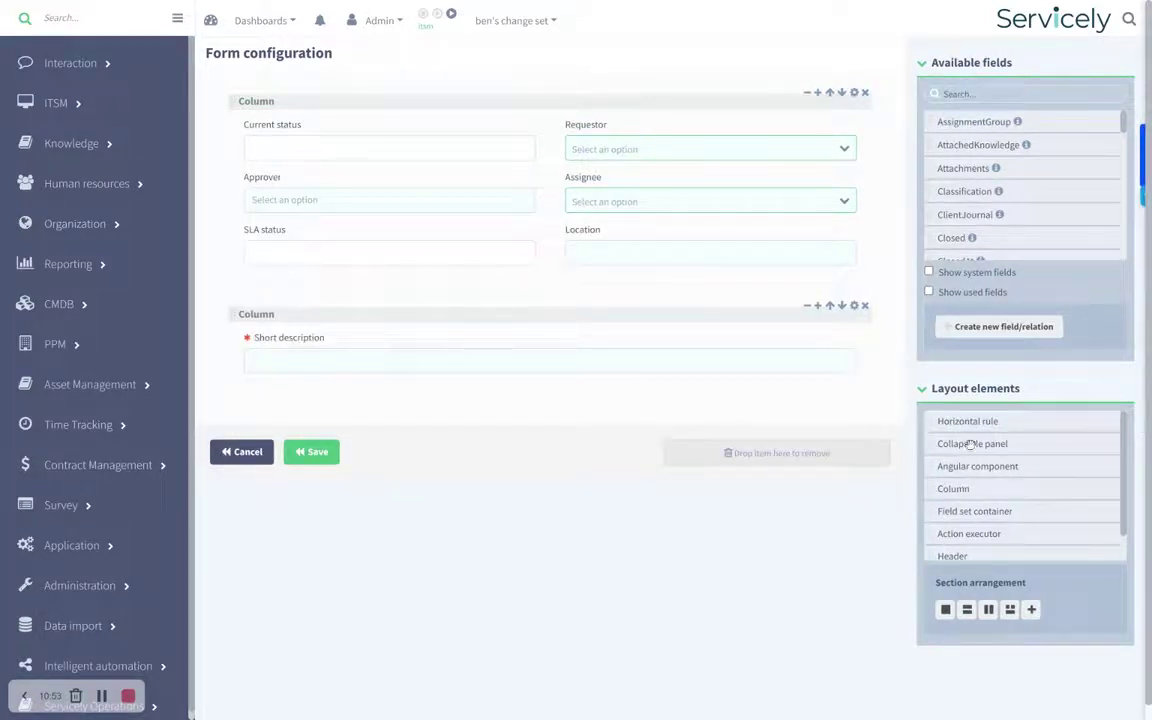
Step: Insert a horizontal rule below Approver, move SLA status beside Approver above the rule, and save the form layout
{"action": "left_click_drag", "start_coordinate": [967, 425], "coordinate": [715, 202]}
{"action": "left_click_drag", "start_coordinate": [417, 257], "coordinate": [753, 213]}
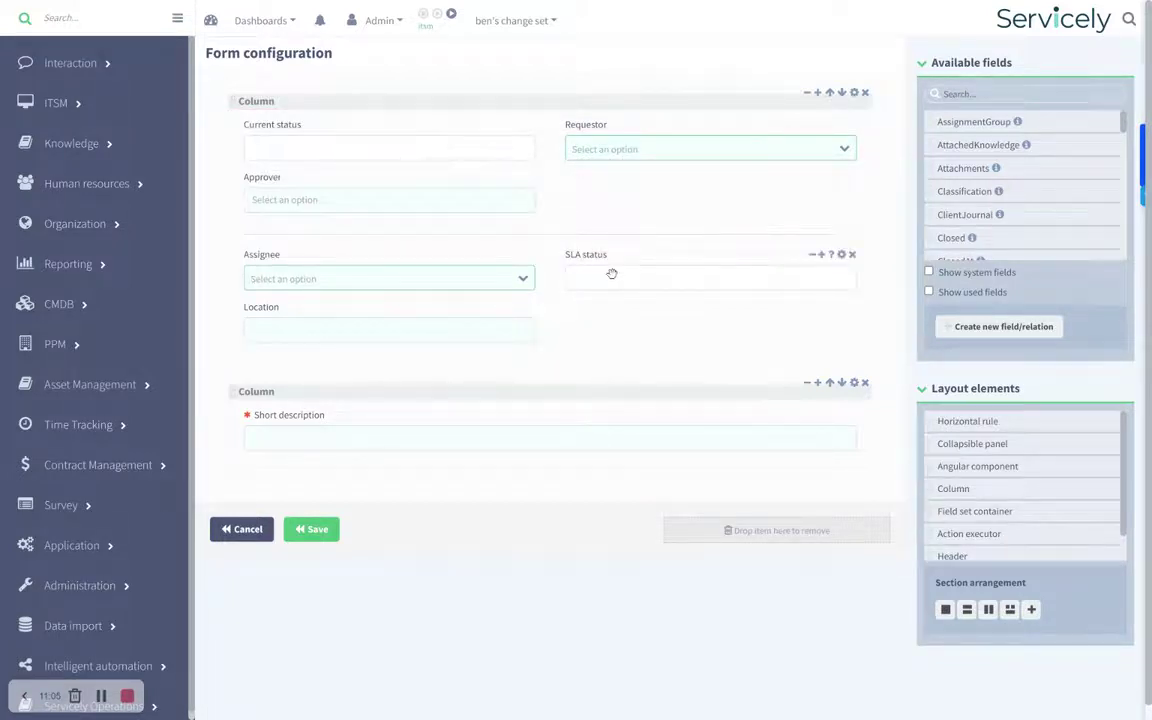
{"action": "left_click_drag", "start_coordinate": [560, 245], "coordinate": [612, 221]}
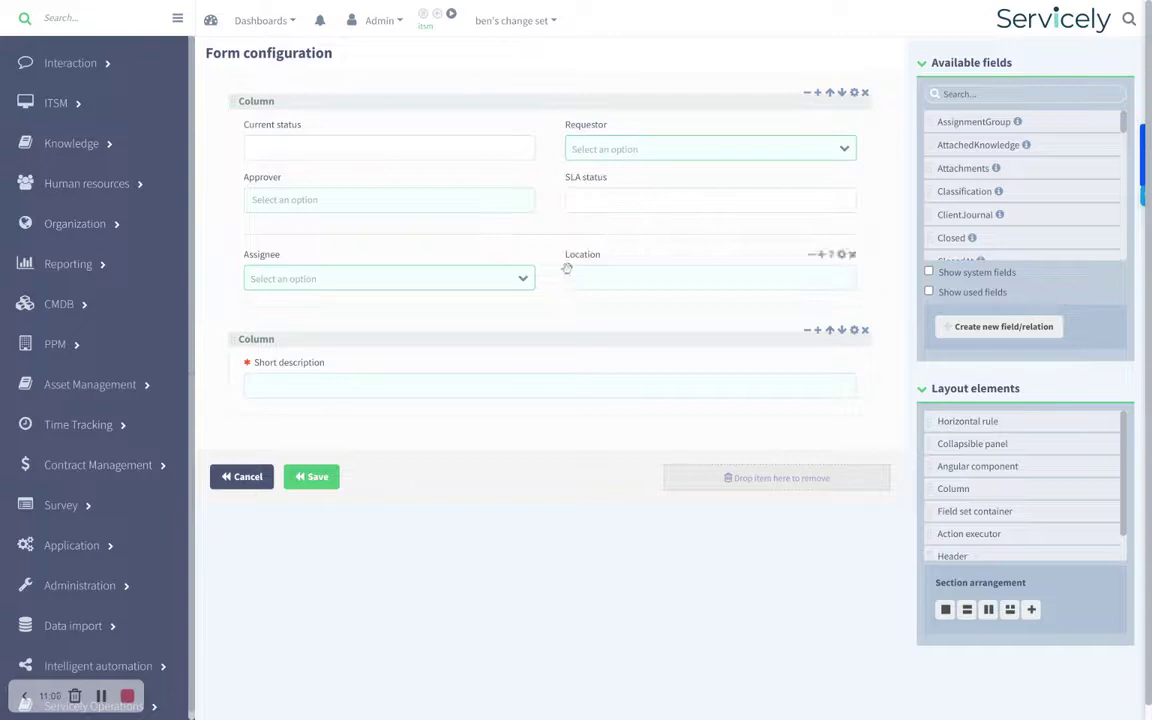
{"action": "left_click", "coordinate": [316, 477]}
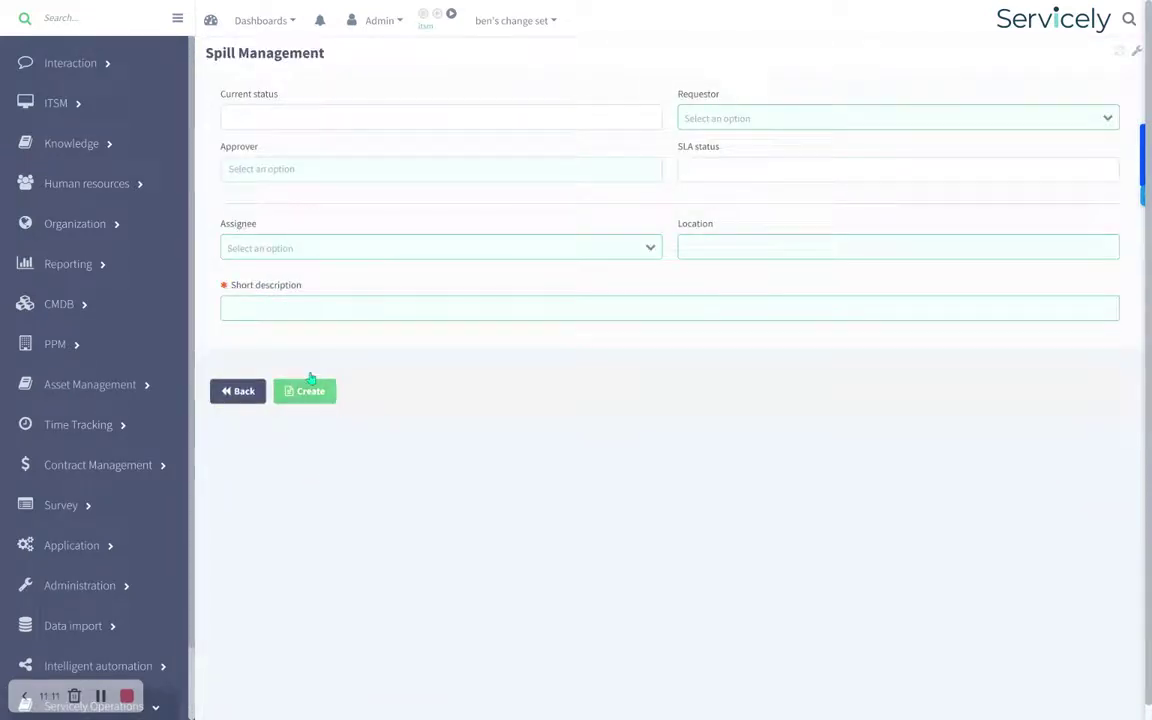
Step: Choose the approver, requestor and assignee for the new Spill Management record
{"action": "left_click", "coordinate": [366, 168]}
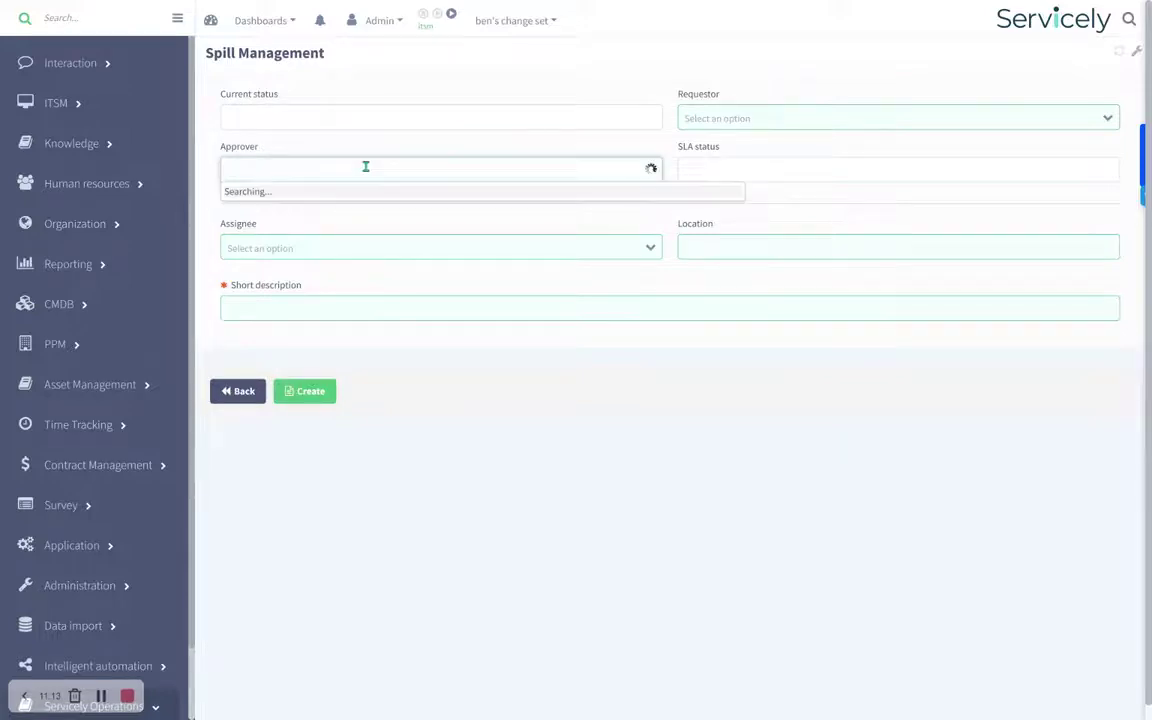
{"action": "left_click", "coordinate": [330, 255]}
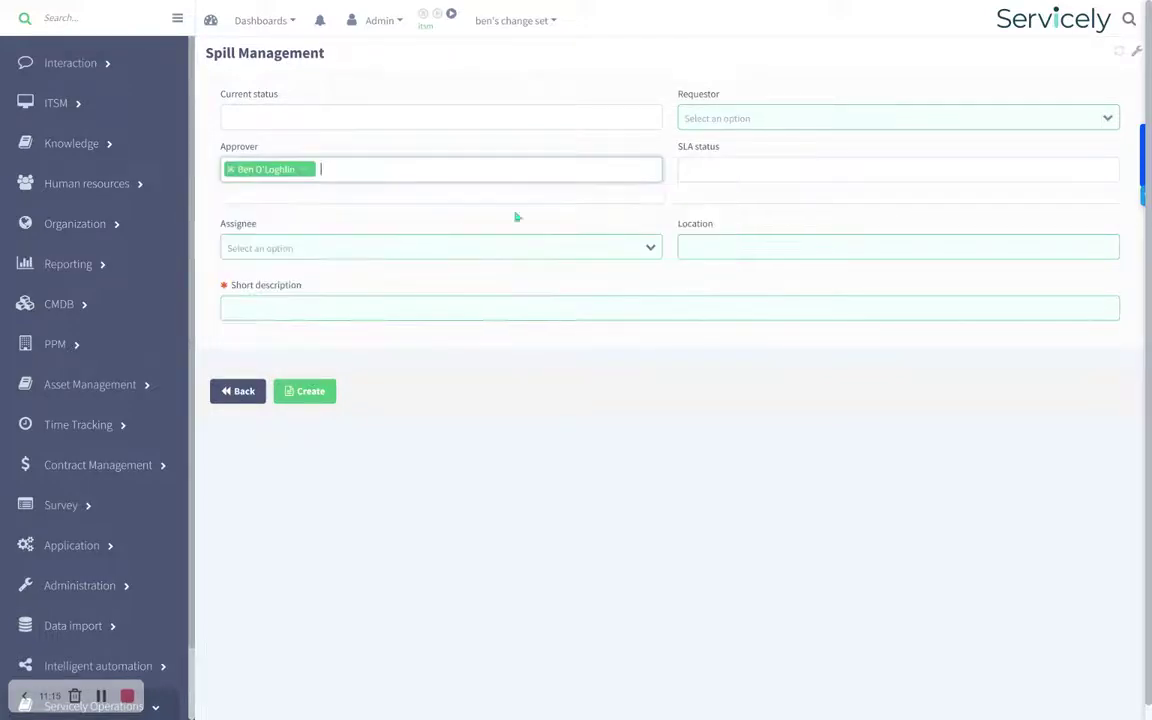
{"action": "left_click", "coordinate": [755, 121]}
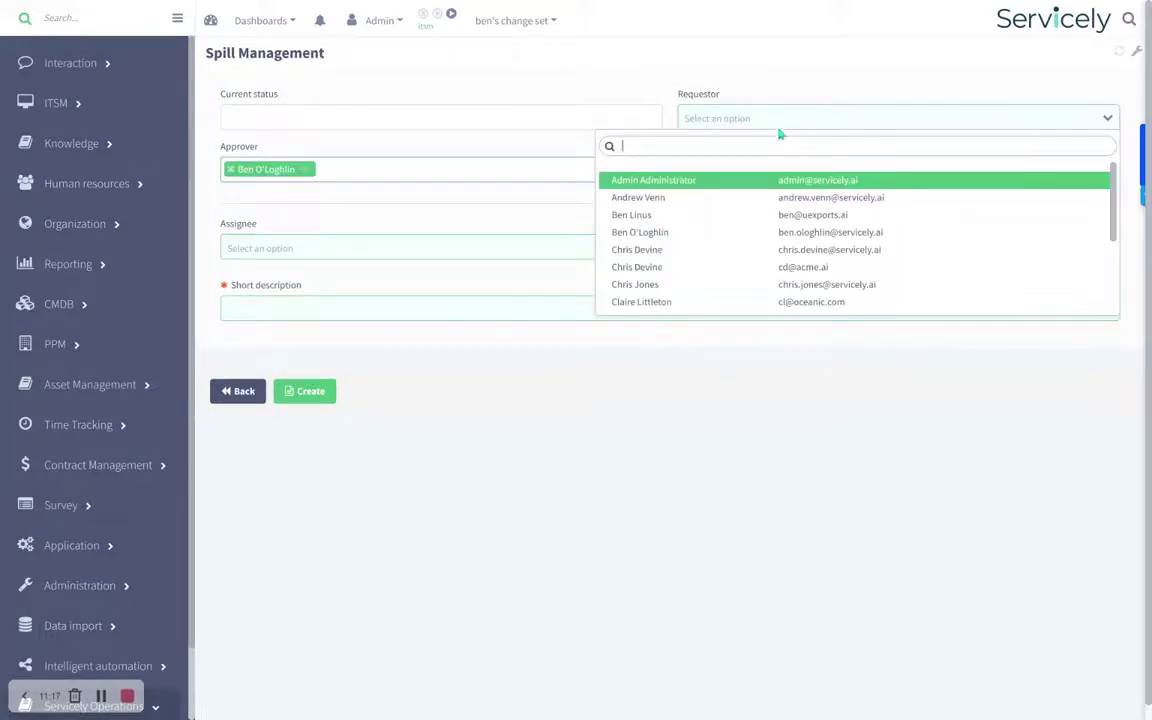
{"action": "left_click", "coordinate": [718, 285]}
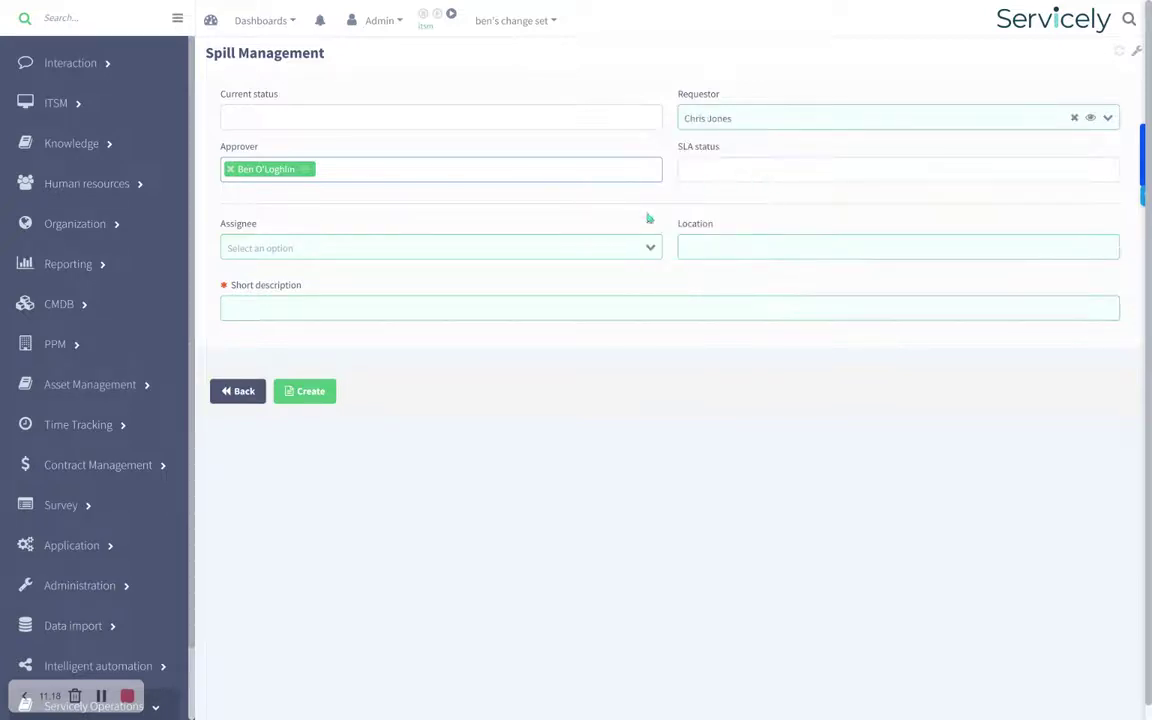
{"action": "left_click", "coordinate": [530, 248]}
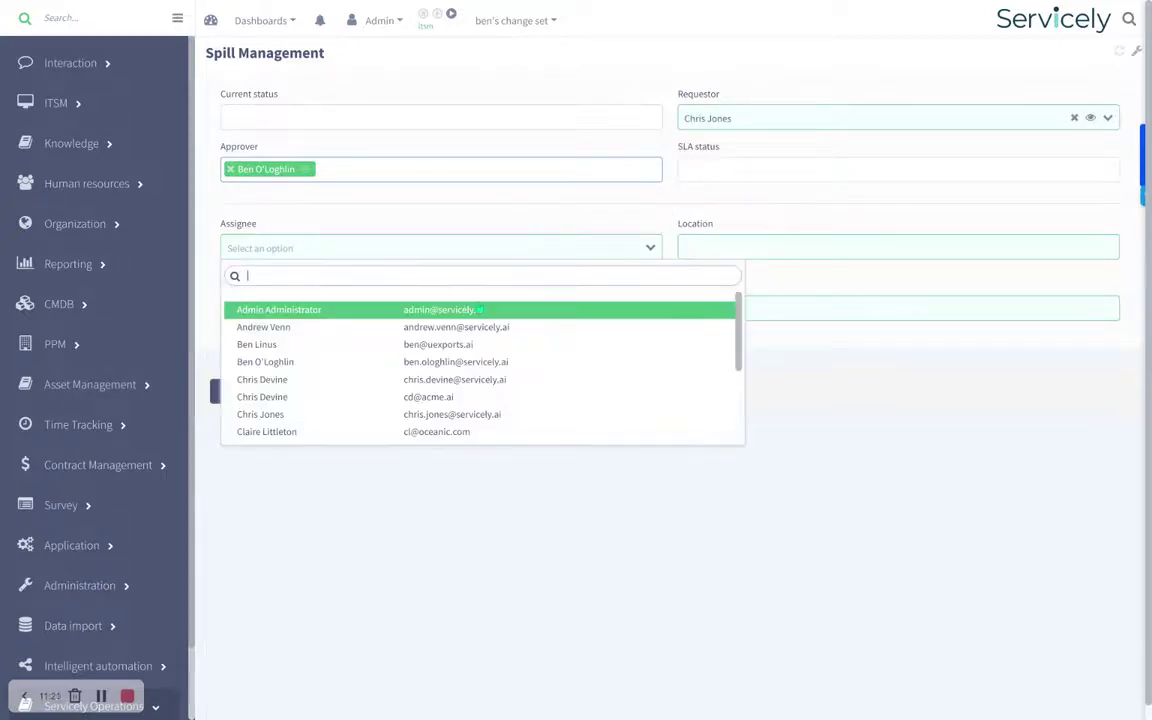
{"action": "left_click", "coordinate": [462, 344]}
Step: Enter the office location and the short description "Chicken Ramen spill", and create the spill record
{"action": "left_click", "coordinate": [694, 254]}
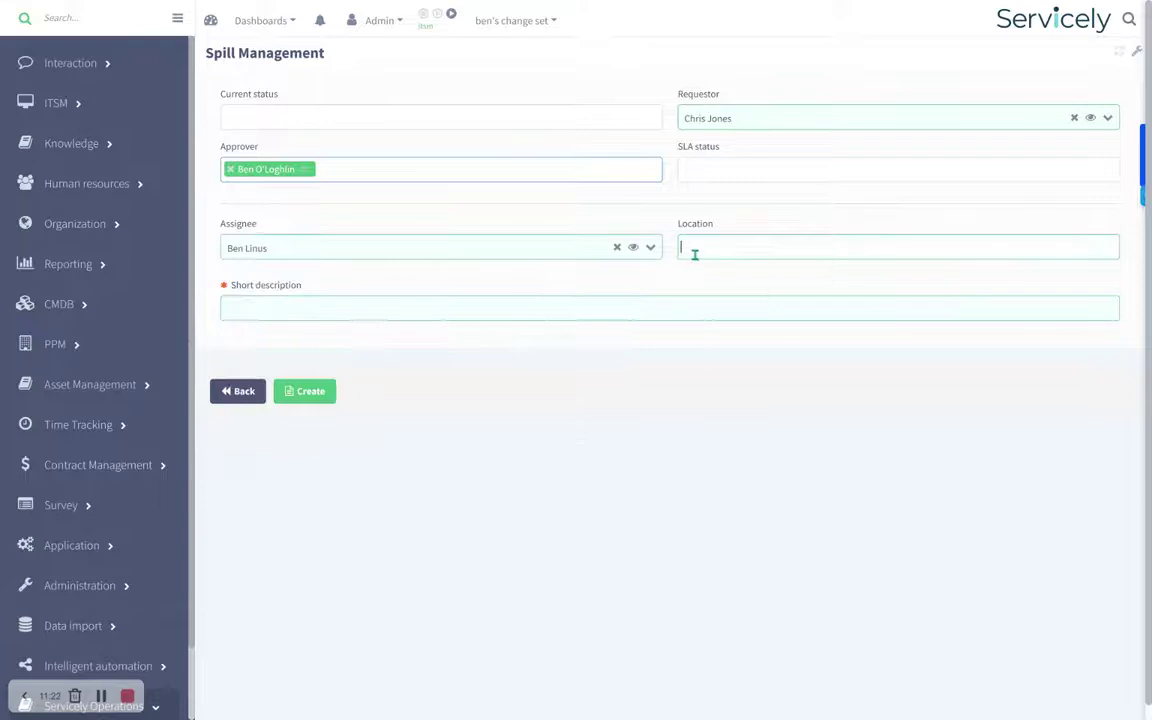
{"action": "type", "text": "Ben's office"}
{"action": "left_click", "coordinate": [609, 302]}
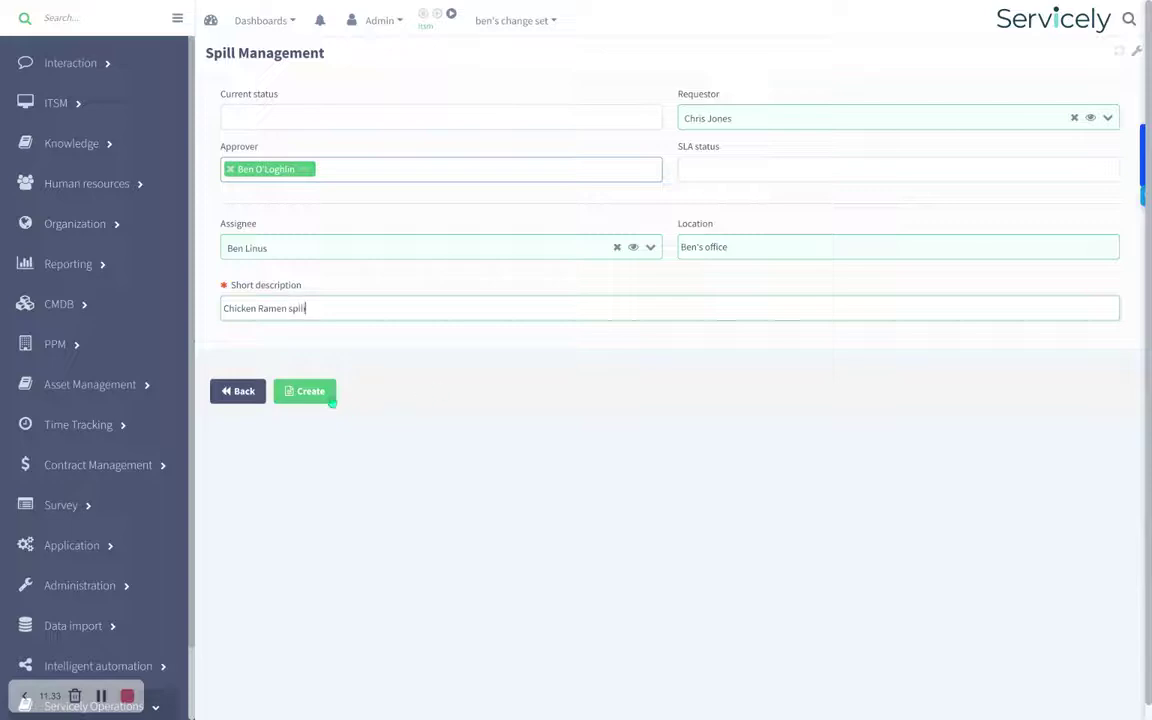
{"action": "left_click", "coordinate": [310, 391]}
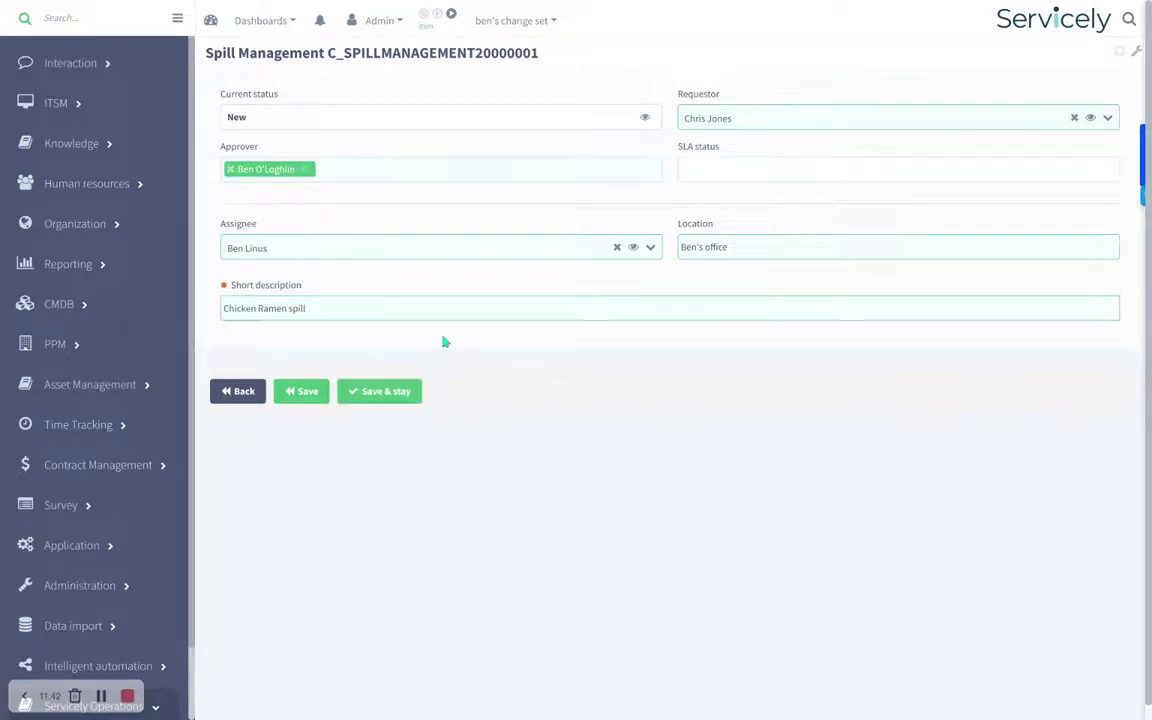
Step: View the spill record's workflow diagram, then find the C_SpillManagement2 workflow under Workflows and open it for editing
{"action": "left_click", "coordinate": [645, 117]}
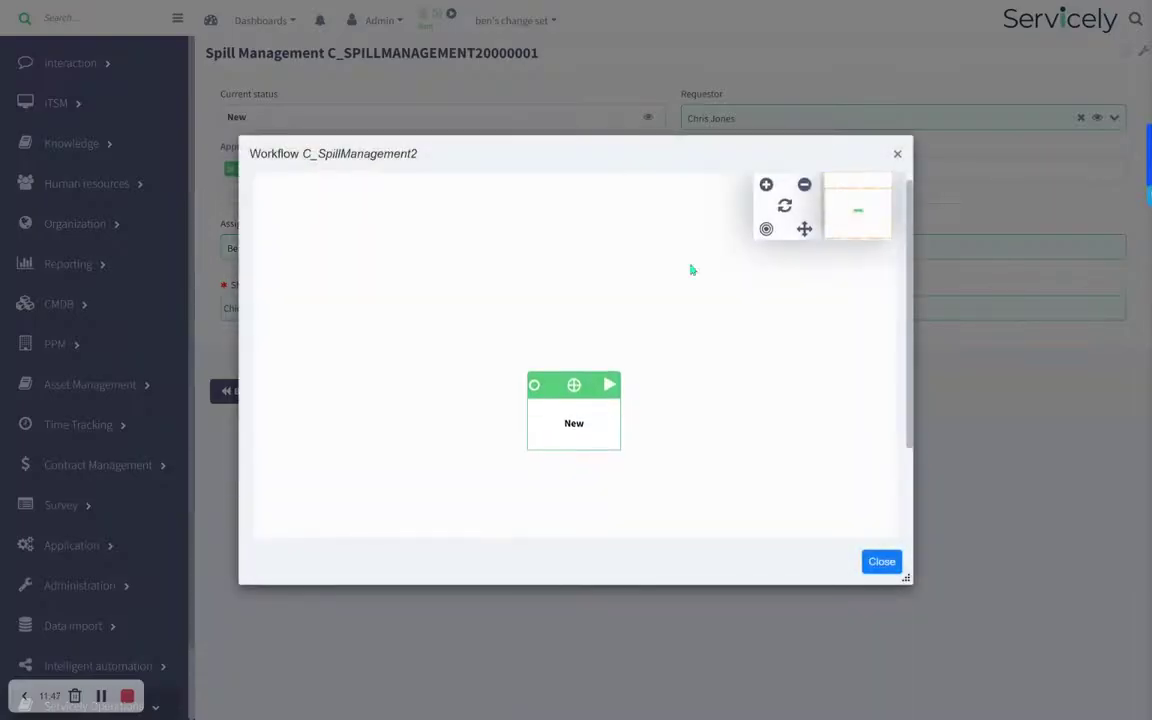
{"action": "left_click", "coordinate": [897, 154]}
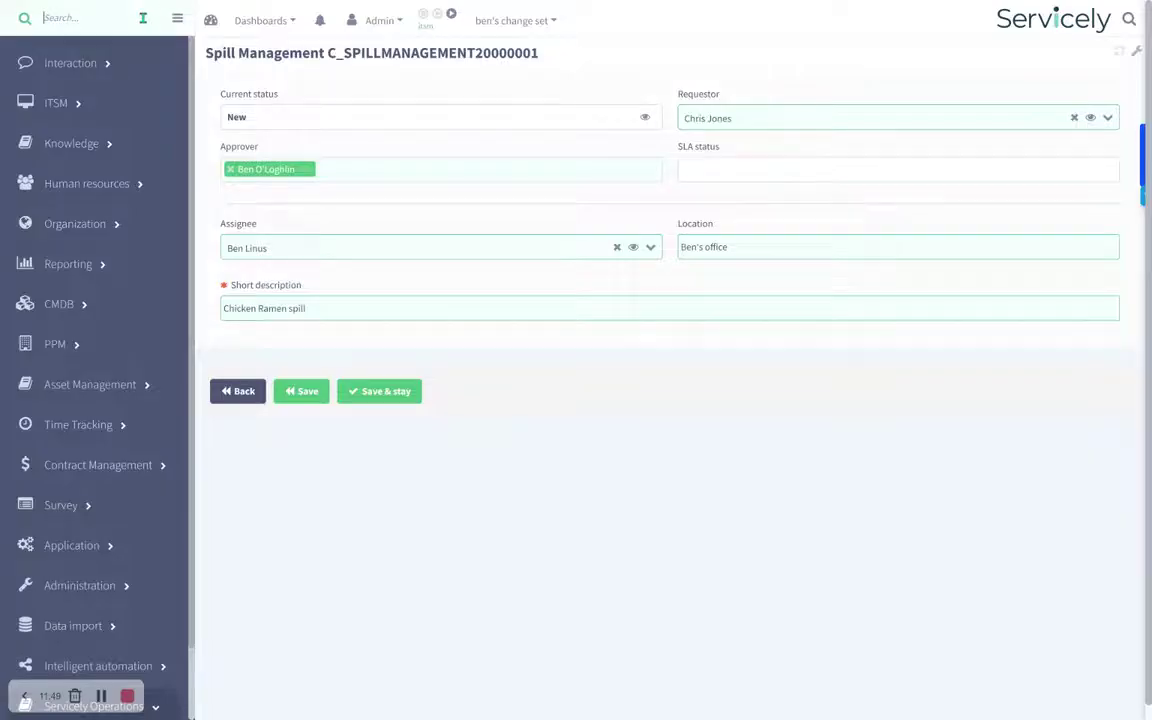
{"action": "left_click", "coordinate": [143, 17]}
{"action": "type", "text": "wo"}
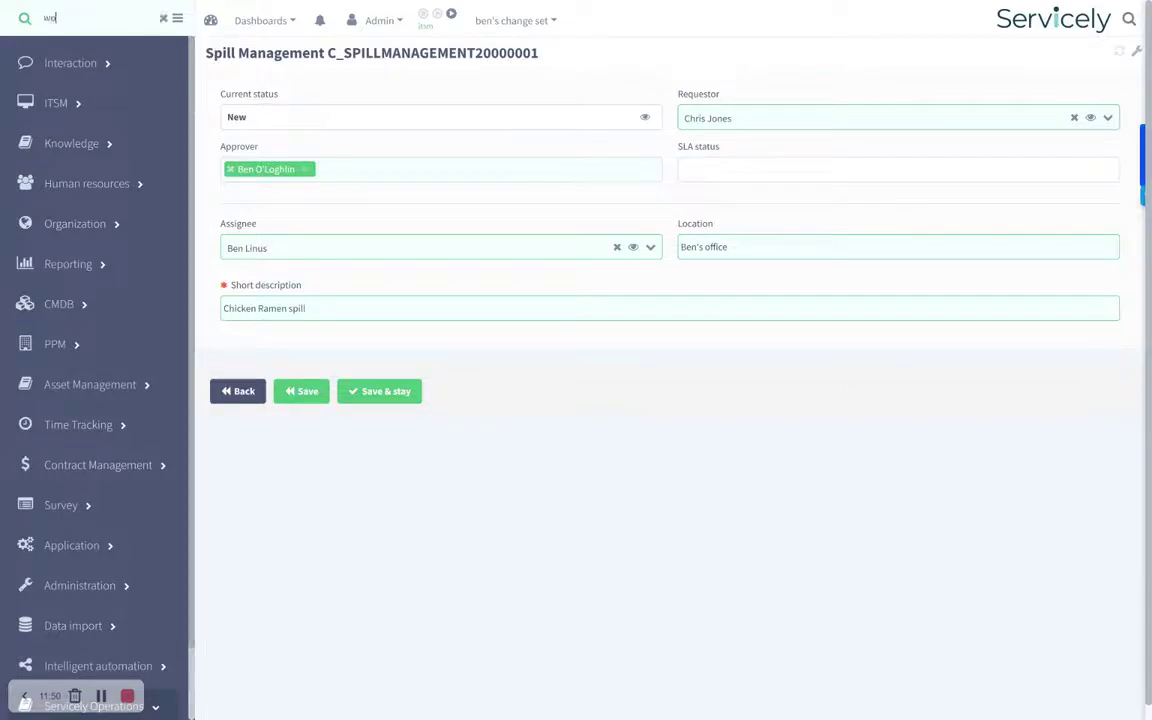
{"action": "type", "text": "rkf"}
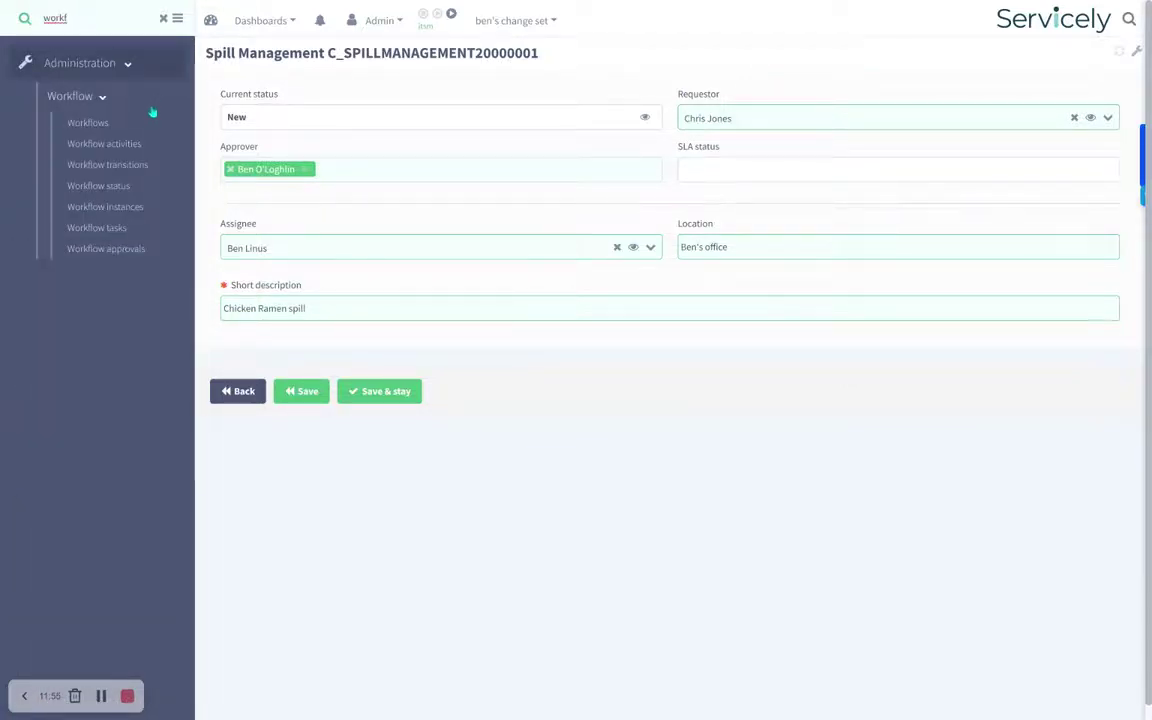
{"action": "left_click", "coordinate": [92, 122]}
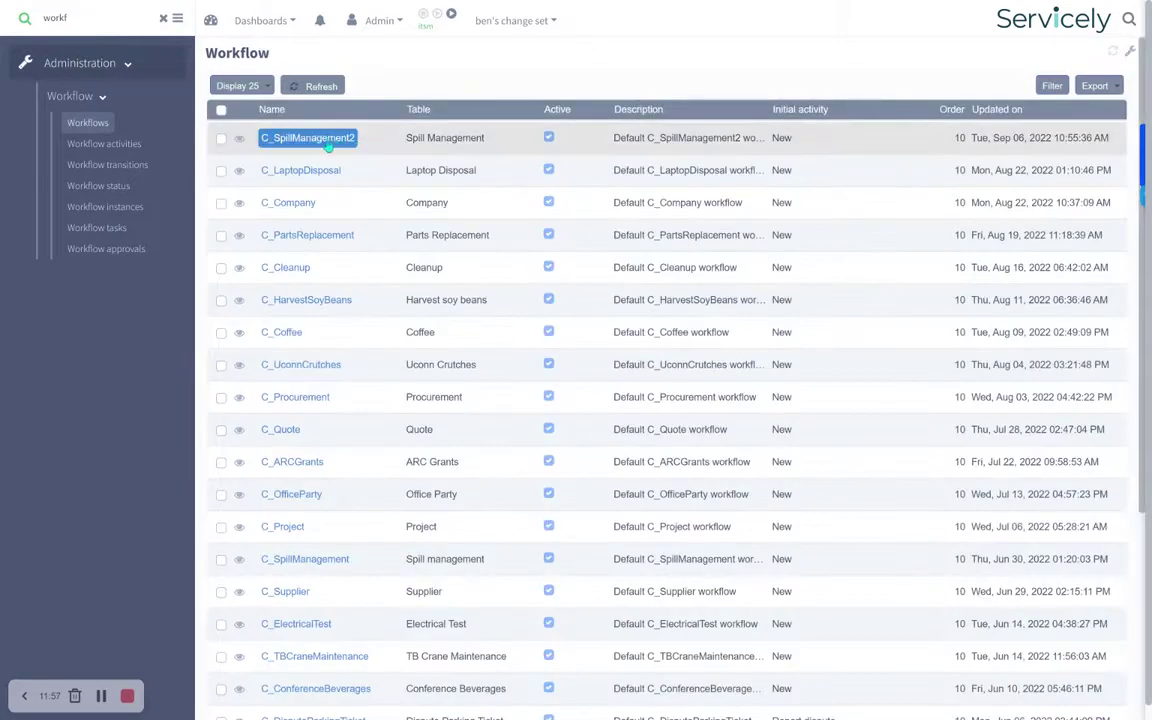
{"action": "right_click", "coordinate": [322, 146]}
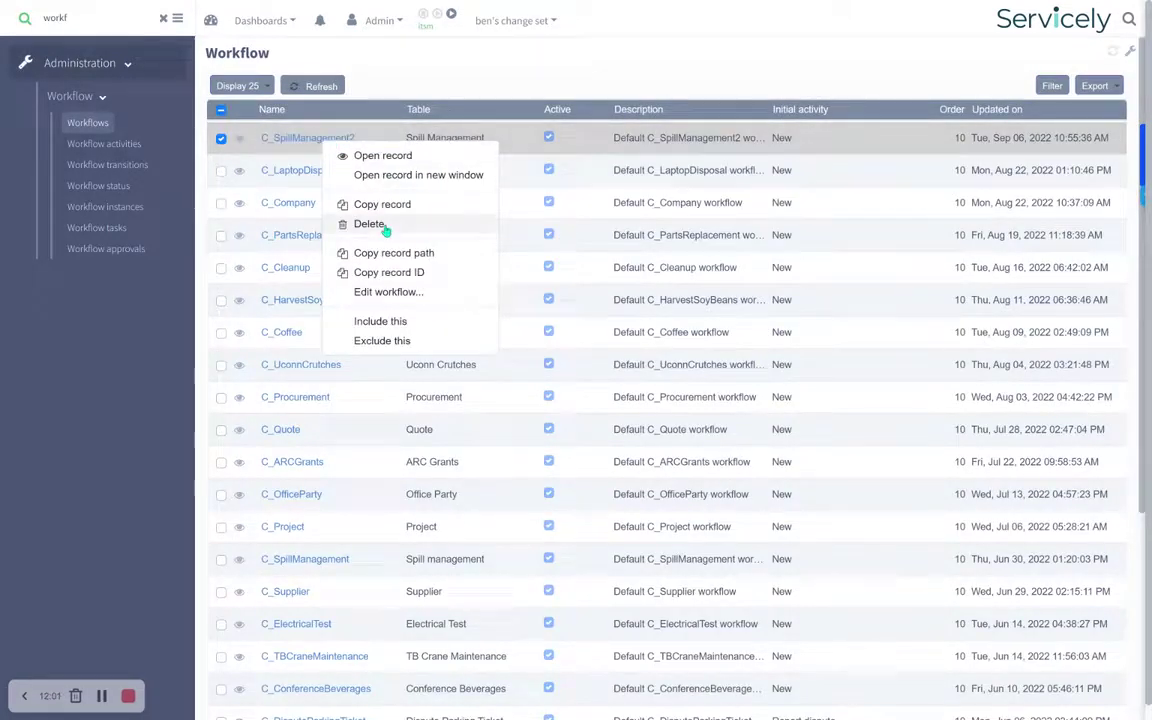
{"action": "left_click", "coordinate": [360, 292]}
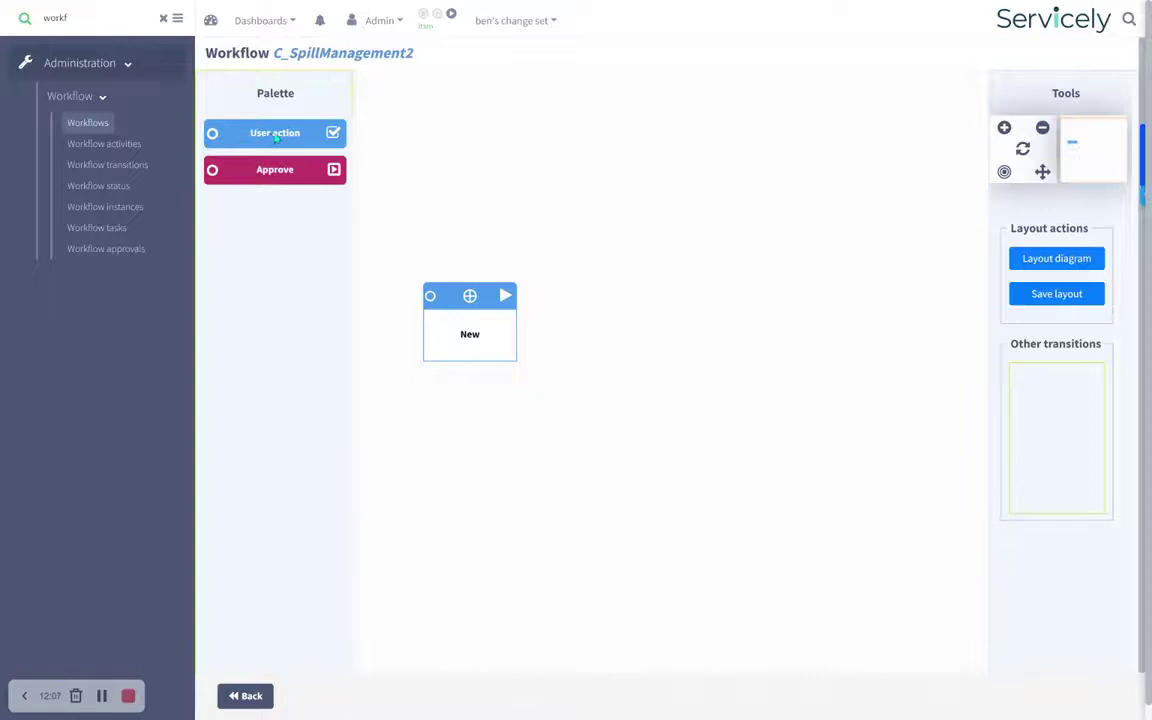
Step: Add a User action activity beside New in the workflow and name it "Assign staff"
{"action": "left_click_drag", "start_coordinate": [275, 138], "coordinate": [566, 280]}
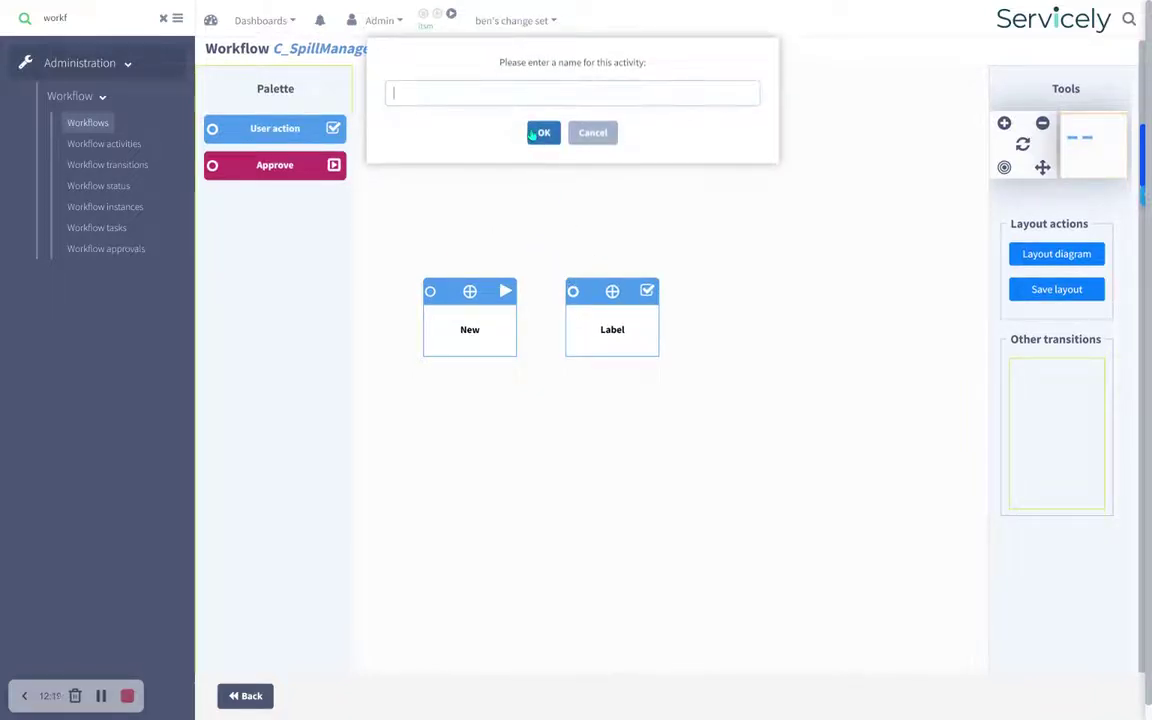
{"action": "type", "text": "Assig"}
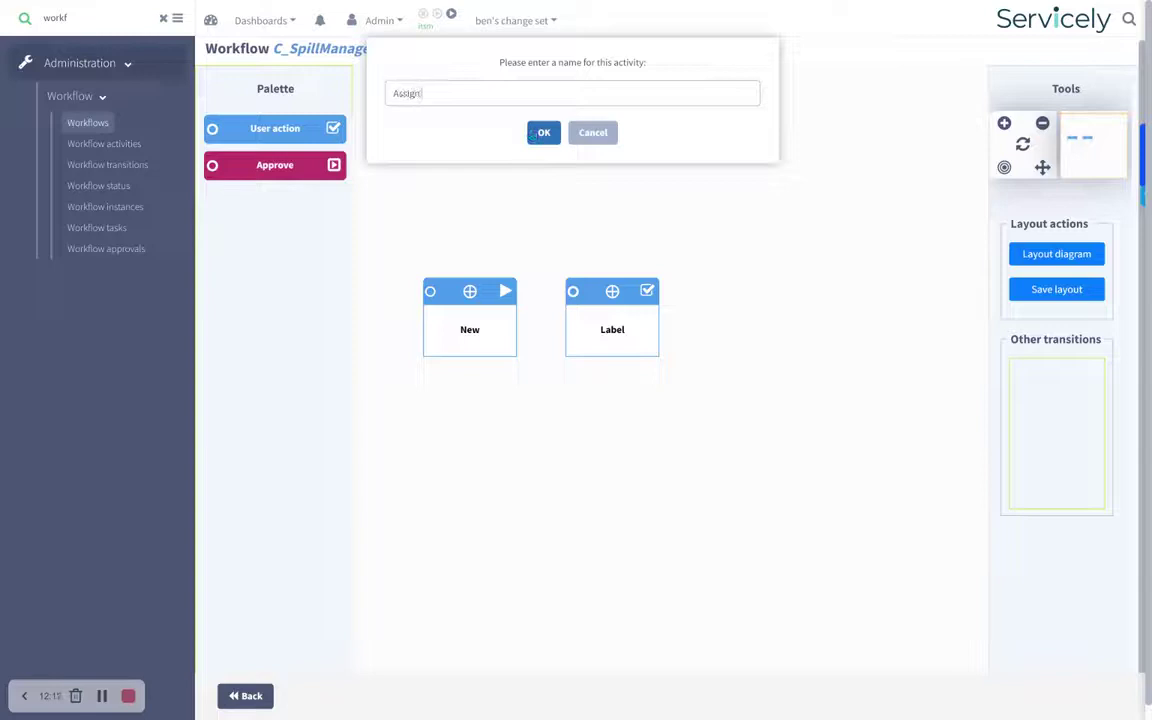
{"action": "type", "text": "n"}
{"action": "key", "text": "Return"}
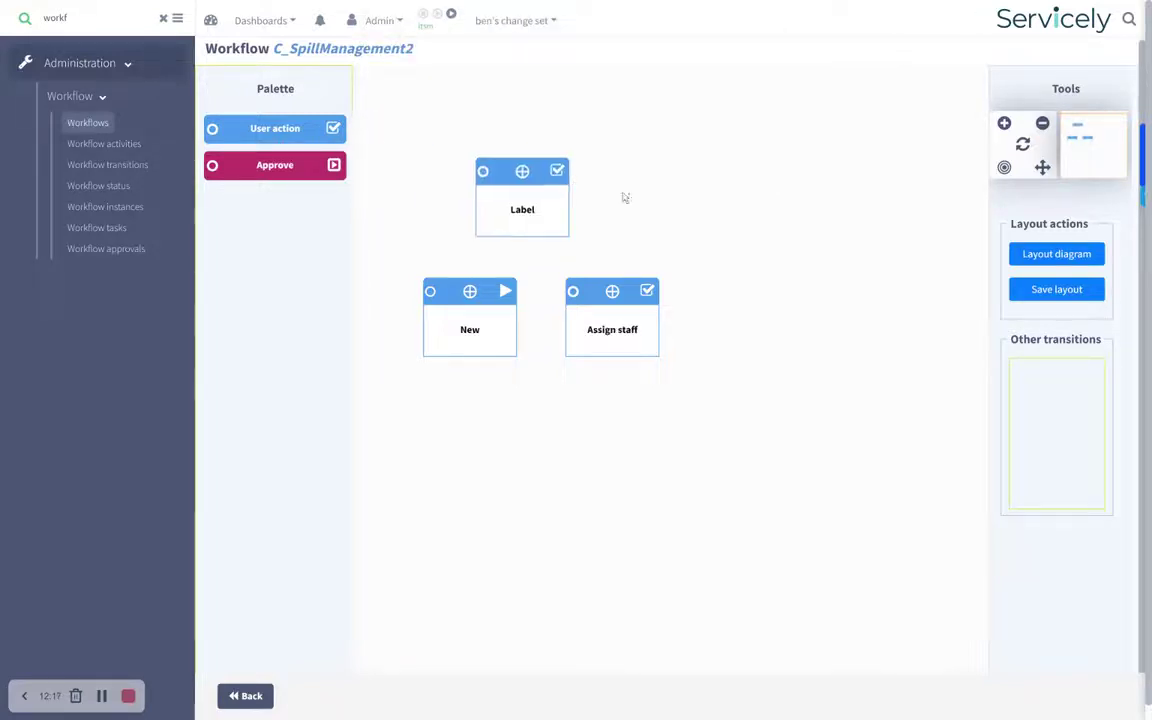
Step: Add a User action activity beside Assign staff in the workflow and name it "Retrieve Cleaning Materials"
{"action": "left_click_drag", "start_coordinate": [706, 291], "coordinate": [702, 287]}
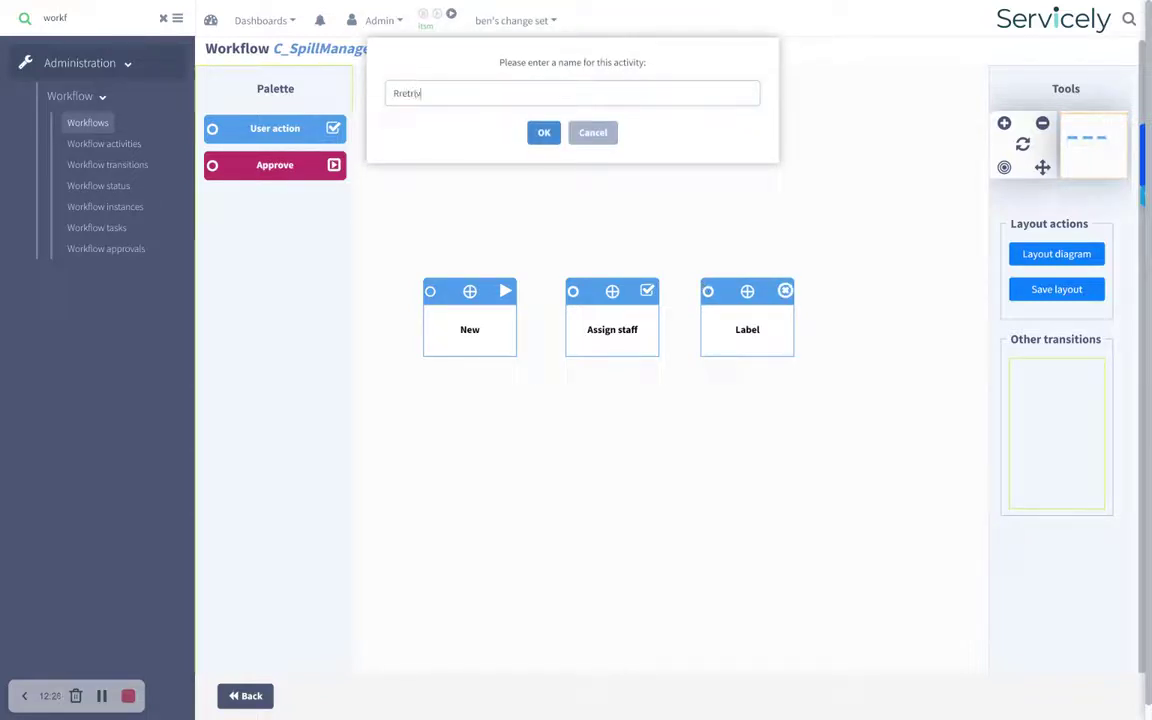
{"action": "type", "text": "Rre"}
{"action": "key", "text": "BackSpace"}
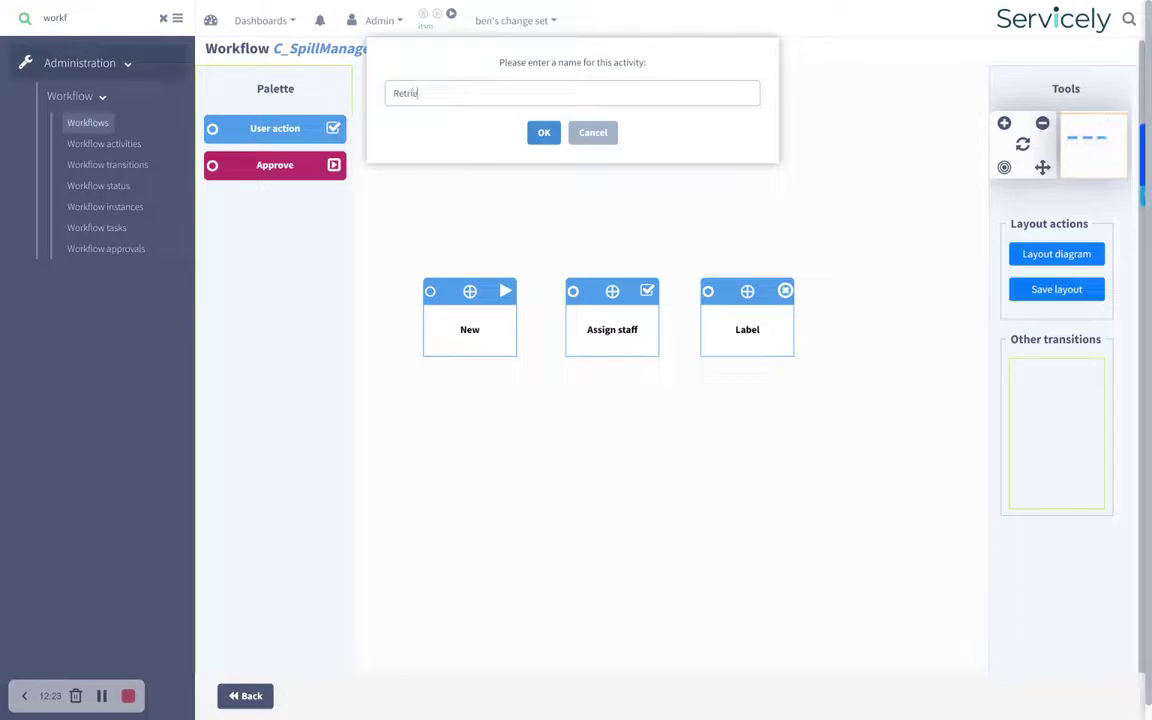
{"action": "type", "text": "trieve Cleaning Materials"}
{"action": "key", "text": "Return"}
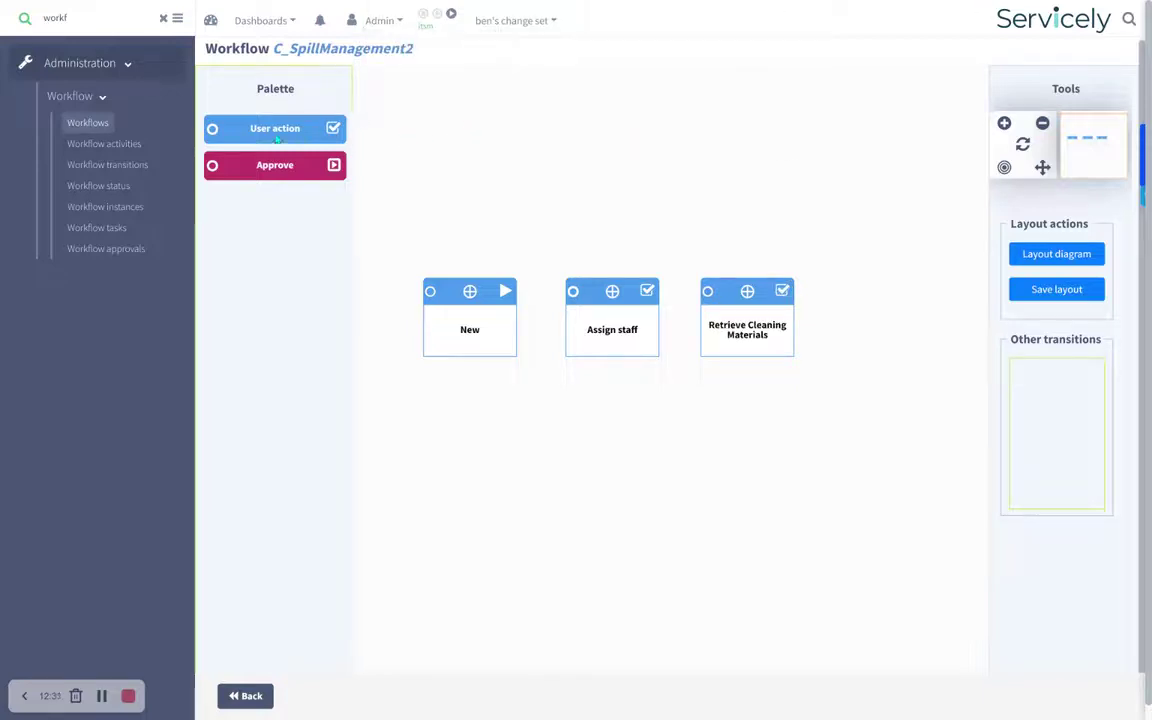
Step: Add another User action activity beside Retrieve Cleaning Materials and name it "Spill Cleaned"
{"action": "left_click_drag", "start_coordinate": [276, 140], "coordinate": [790, 300]}
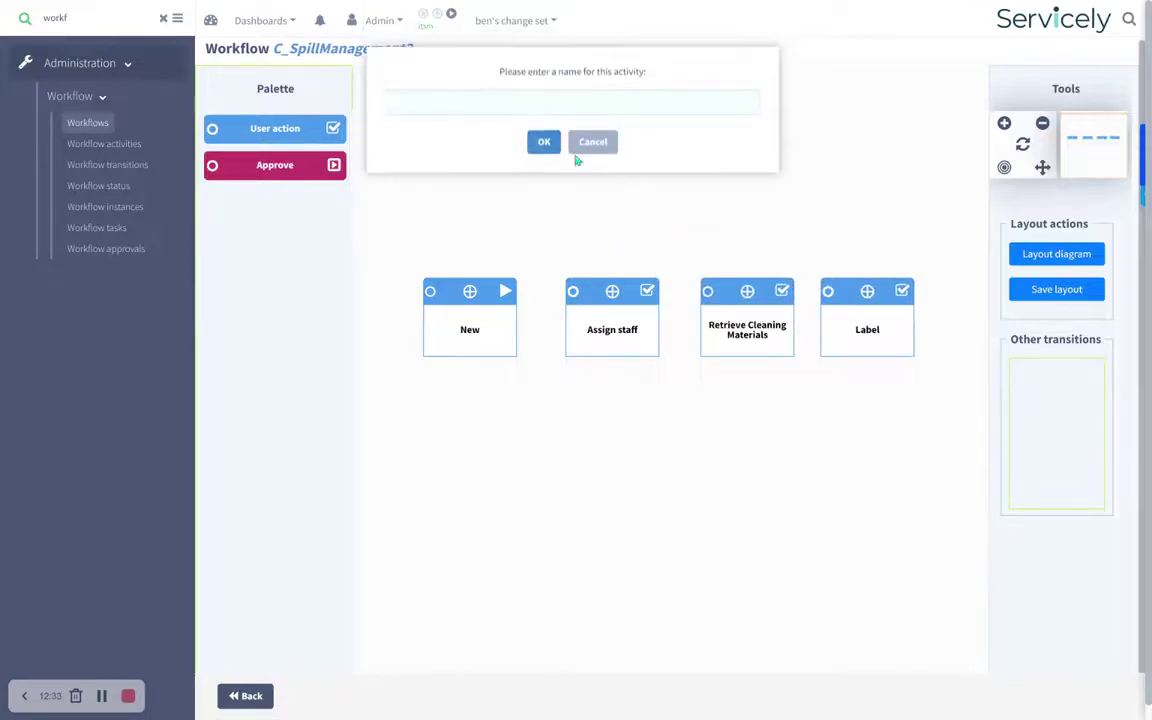
{"action": "type", "text": "Spill"}
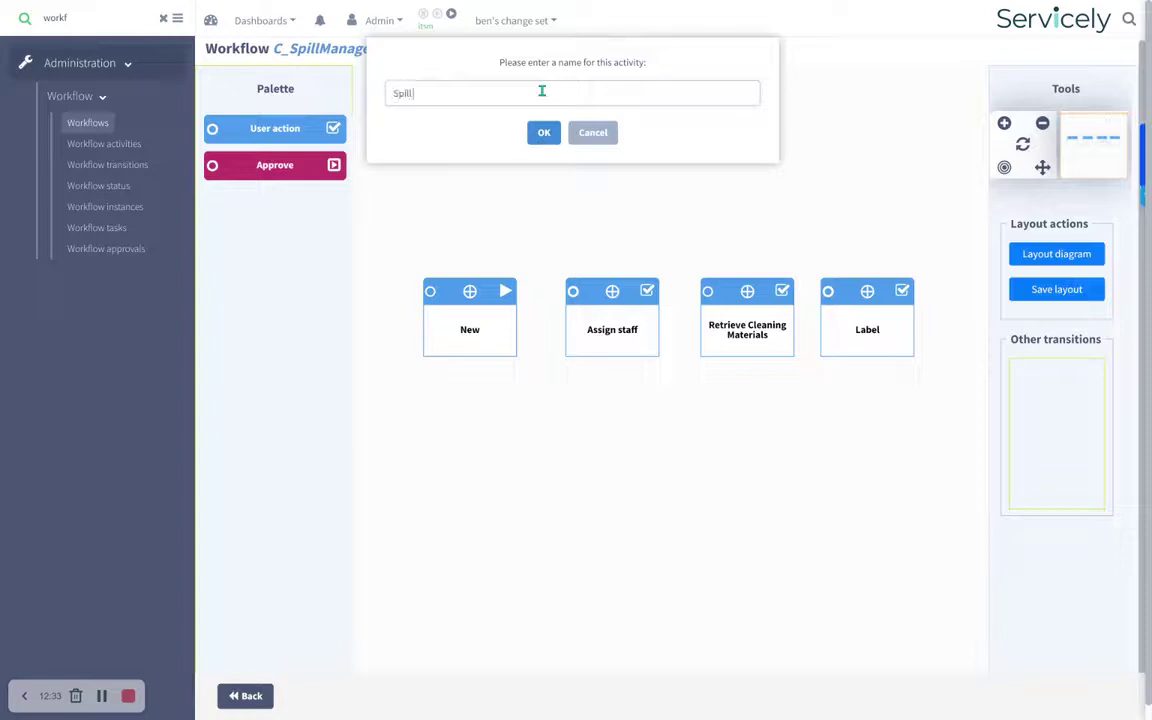
{"action": "type", "text": " Cleaned"}
{"action": "key", "text": "Return"}
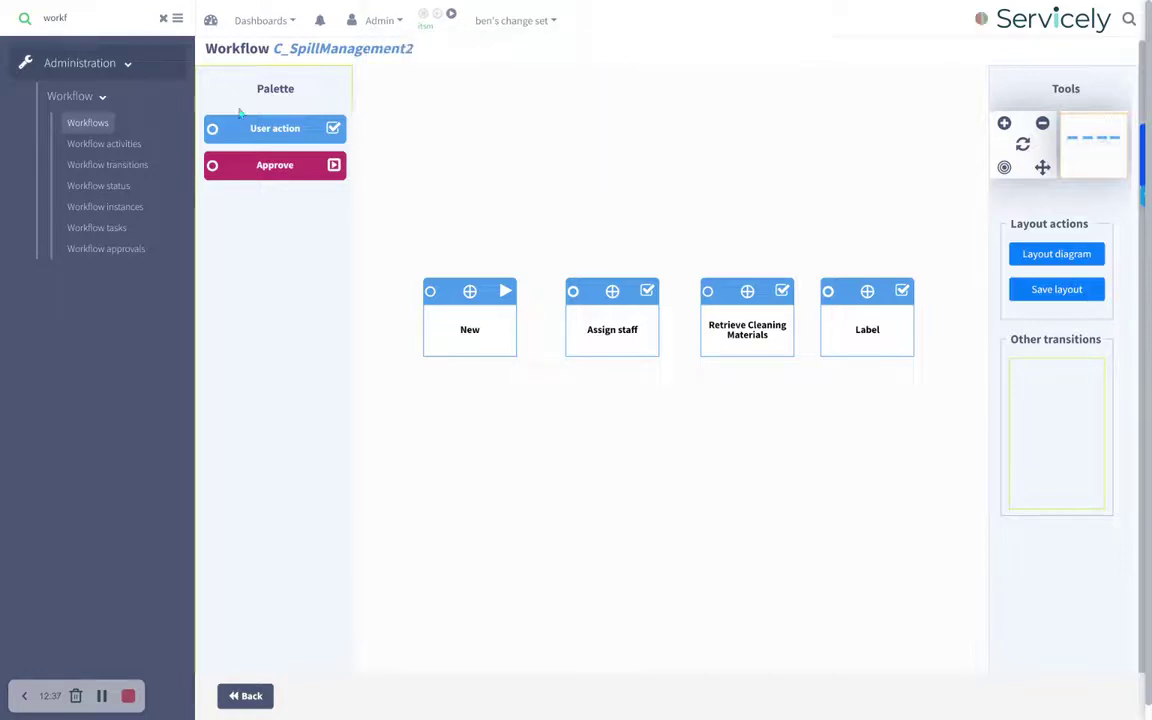
Step: Add an Approve activity below Spill Cleaned in the workflow and name it "Approved"
{"action": "left_click_drag", "start_coordinate": [214, 164], "coordinate": [723, 352]}
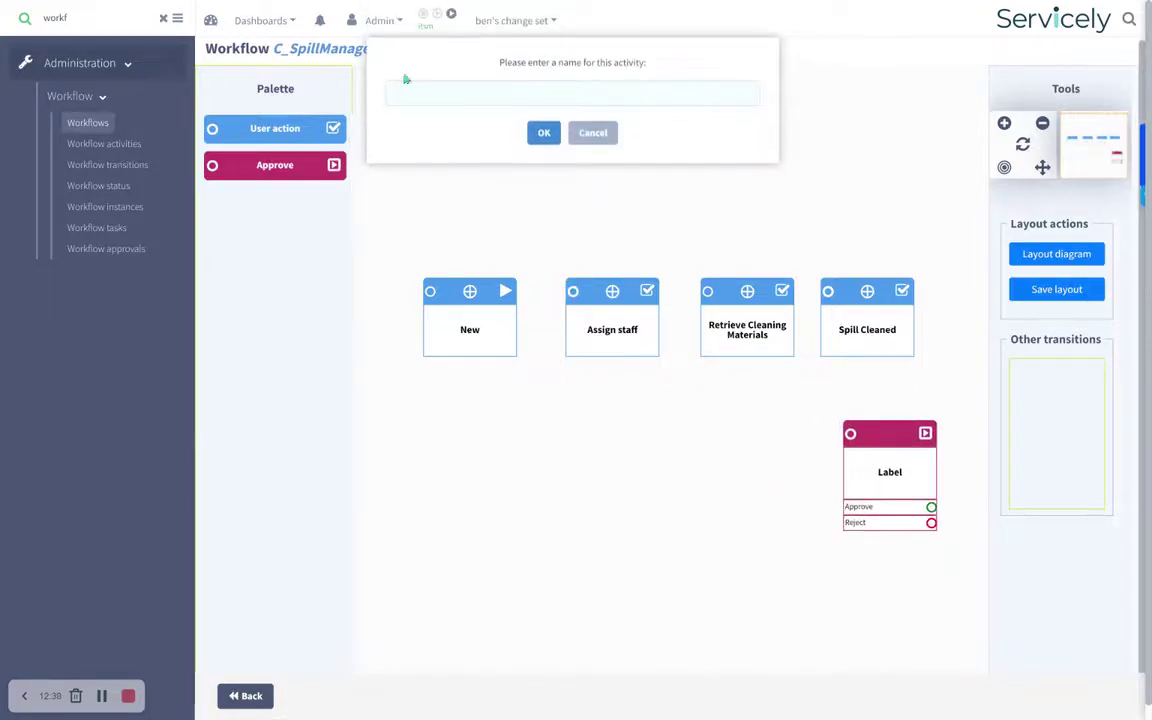
{"action": "type", "text": "A"}
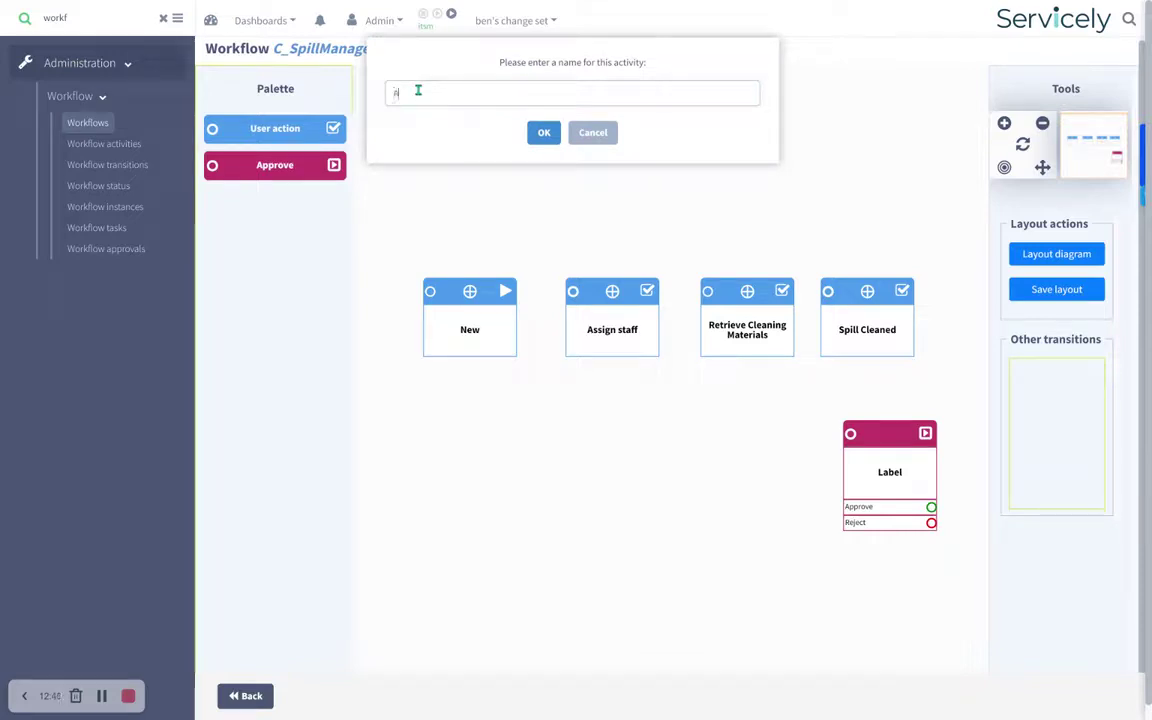
{"action": "type", "text": "pproved"}
{"action": "key", "text": "Return"}
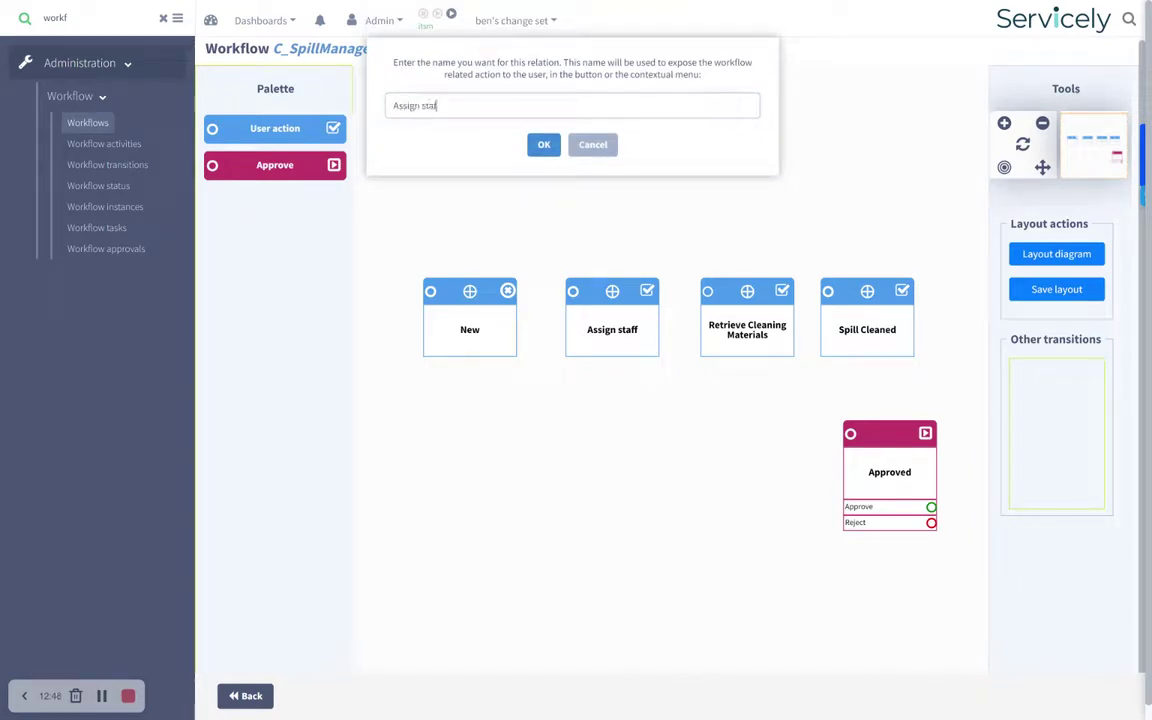
Step: Link New to Assign staff with an "Assign staff" relation, and Assign staff to Retrieve Cleaning Materials with a "Locate cleaning materials" relation
{"action": "left_click", "coordinate": [541, 144]}
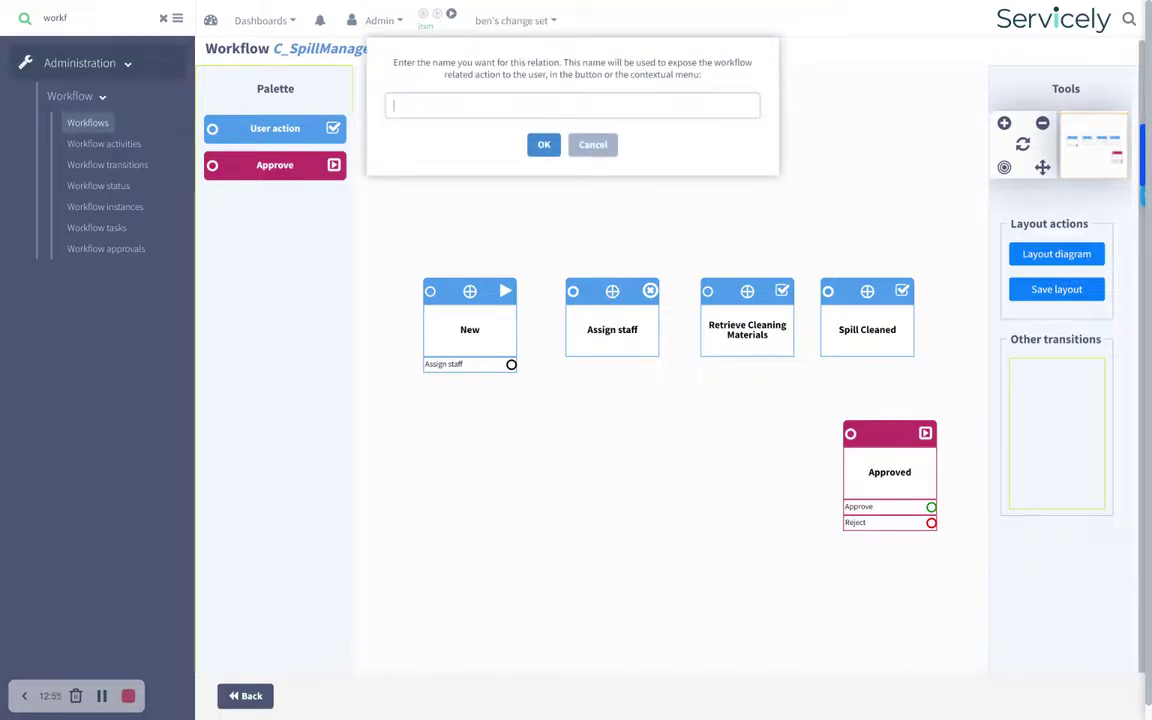
{"action": "type", "text": "L"}
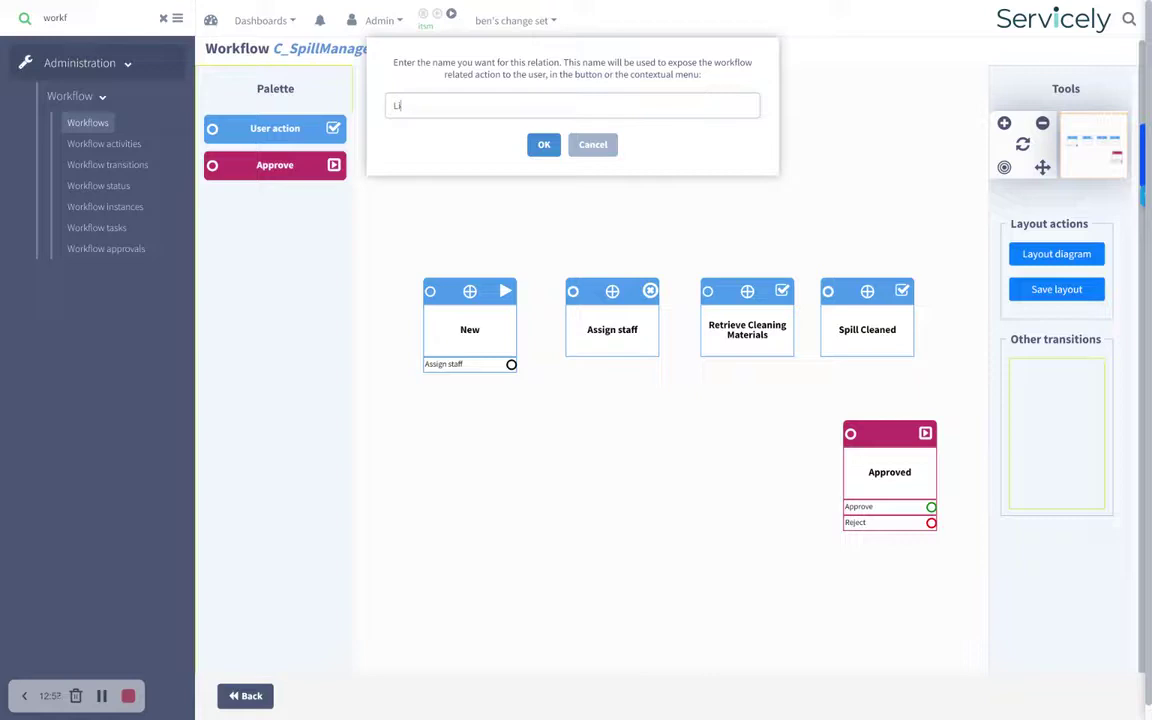
{"action": "type", "text": "ocate cleaning materials"}
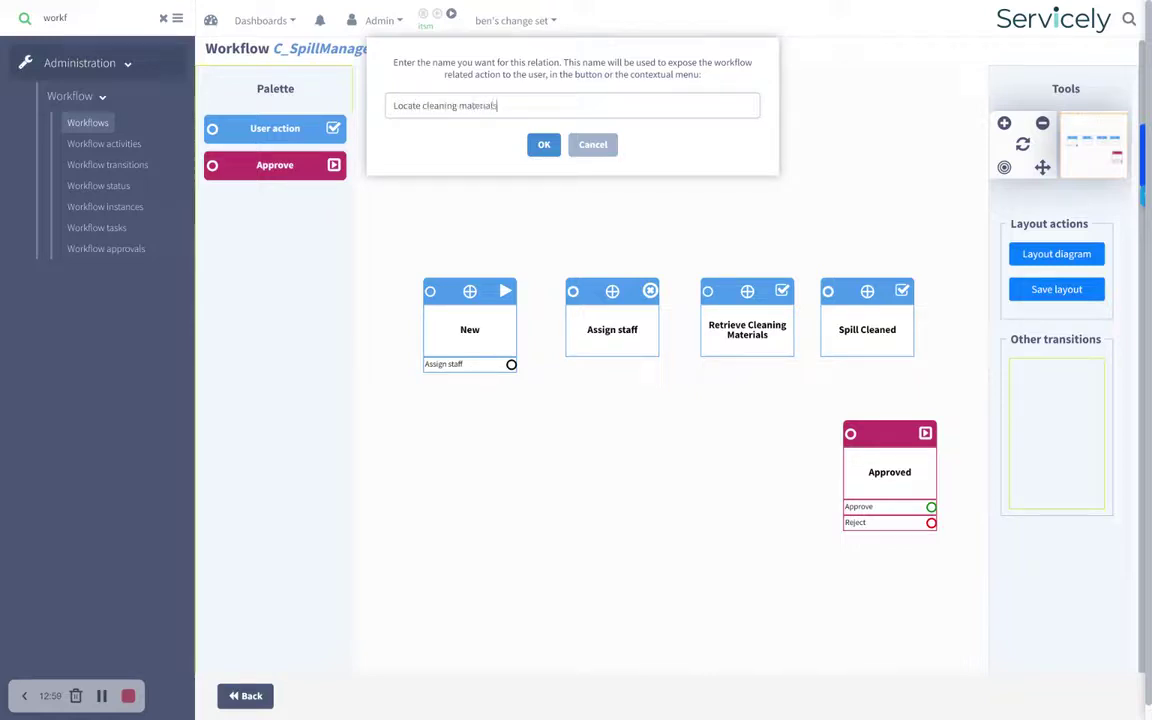
{"action": "key", "text": "Return"}
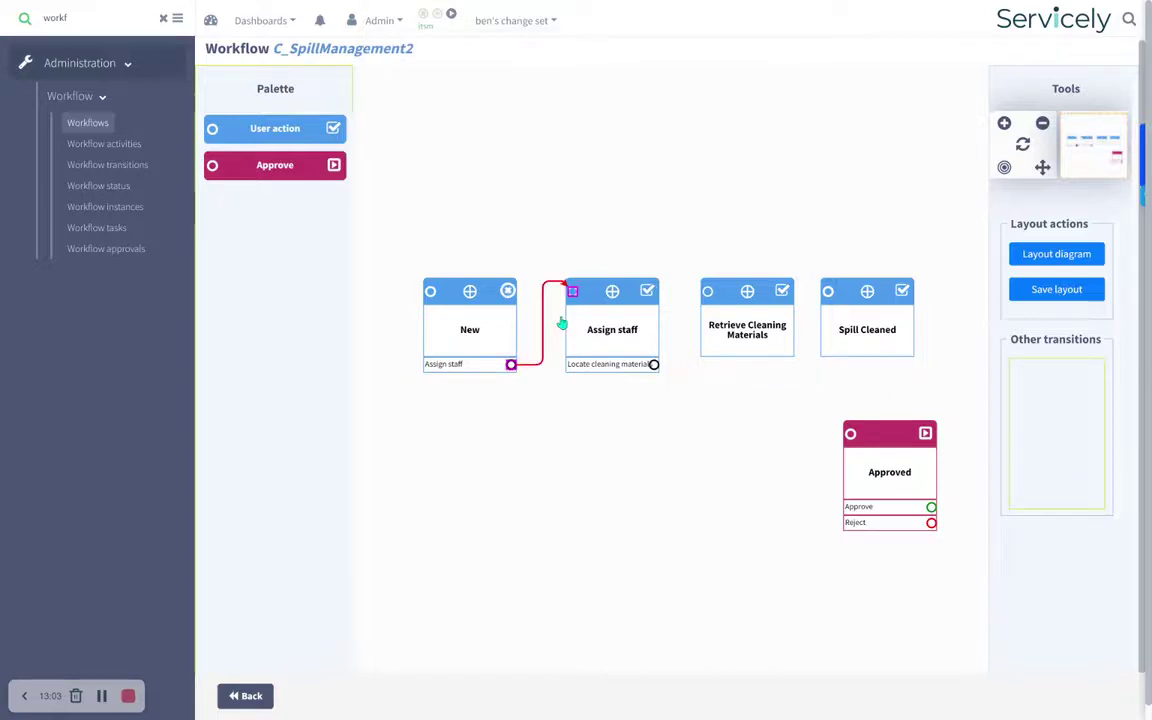
{"action": "left_click_drag", "start_coordinate": [654, 364], "coordinate": [707, 291]}
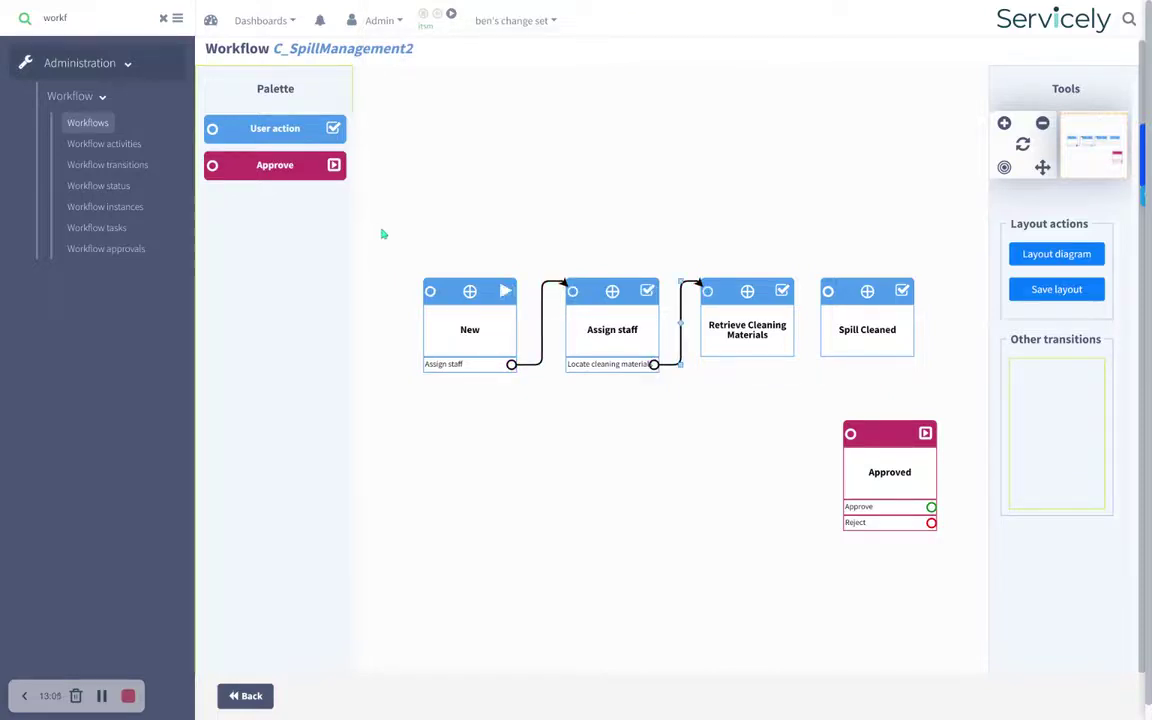
Step: Open the Chicken Ramen spill record from All spill managements under Facilities and view its updated workflow diagram
{"action": "left_click", "coordinate": [163, 18]}
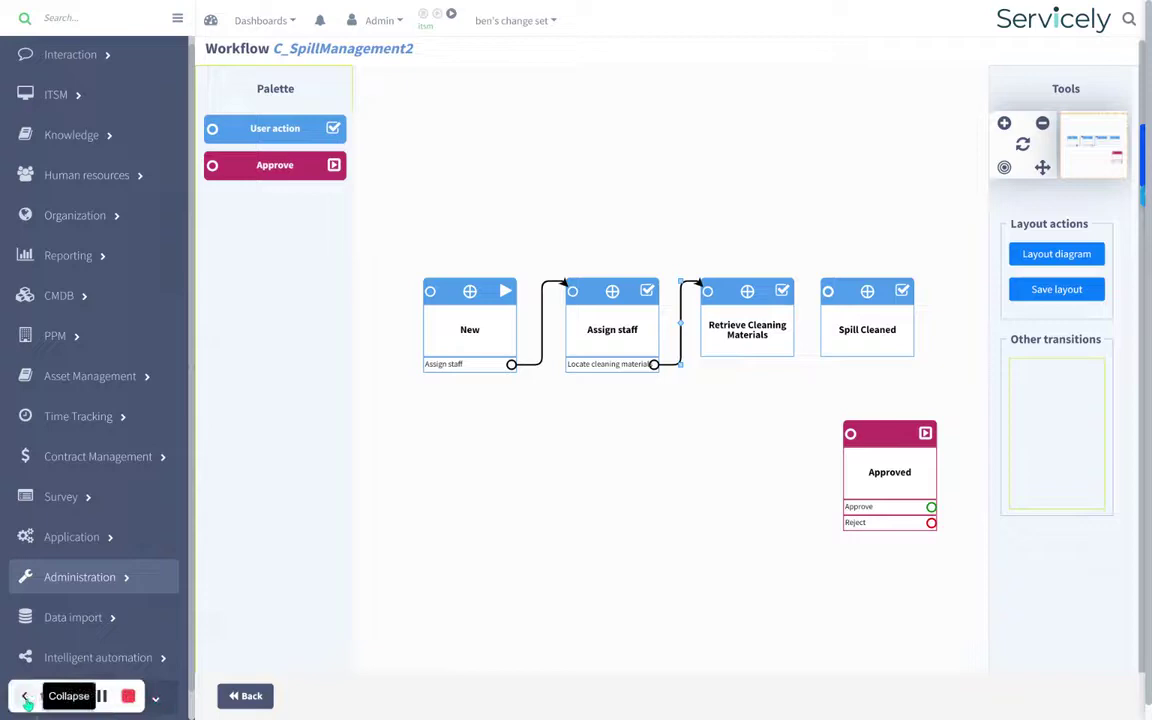
{"action": "left_click", "coordinate": [160, 700]}
{"action": "scroll", "coordinate": [162, 705], "scroll_direction": "down", "scroll_amount": 1}
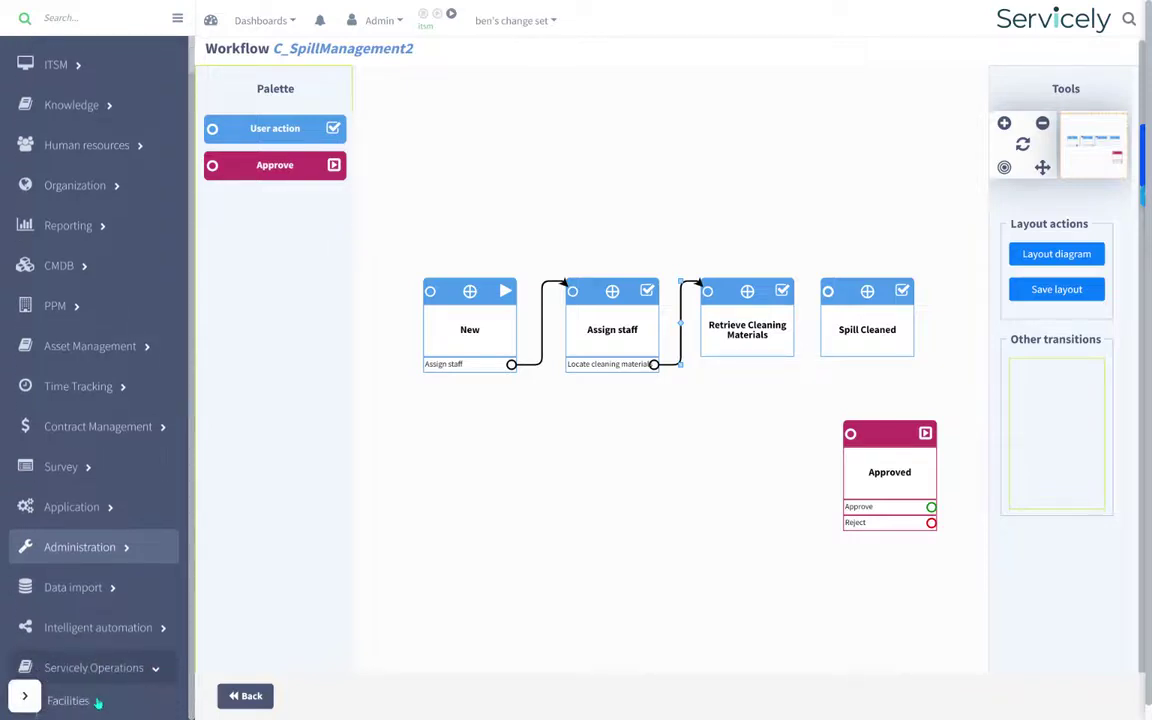
{"action": "left_click", "coordinate": [141, 699]}
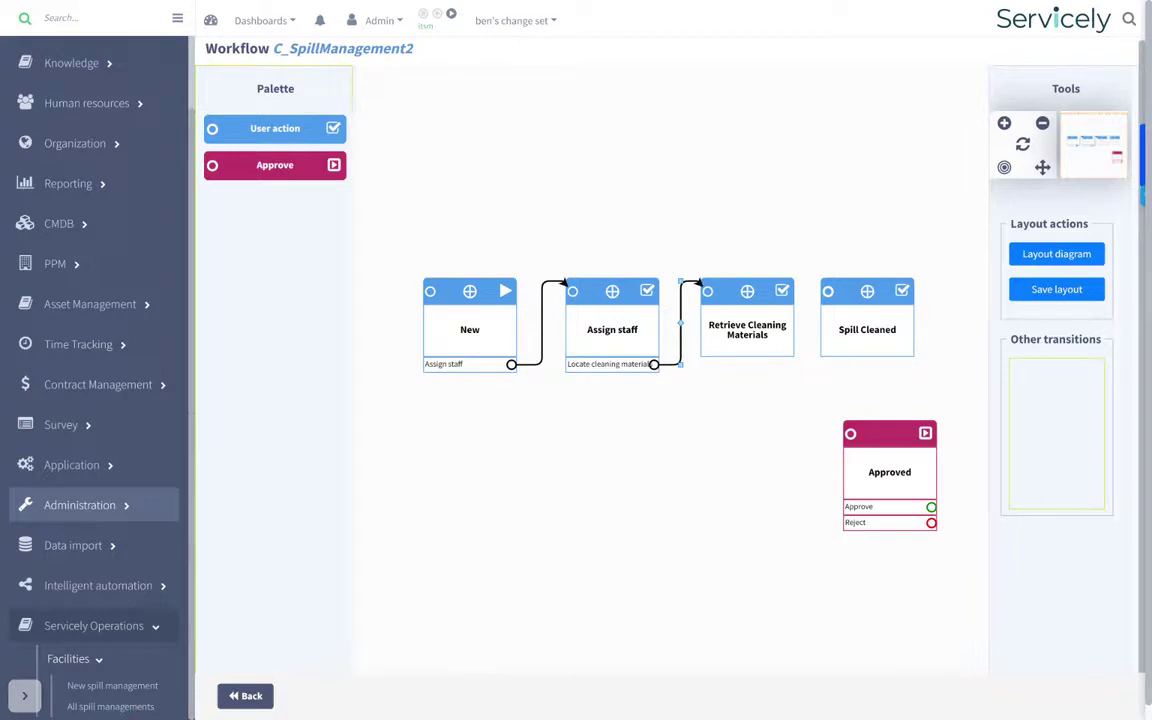
{"action": "left_click", "coordinate": [123, 708]}
{"action": "left_click", "coordinate": [323, 139]}
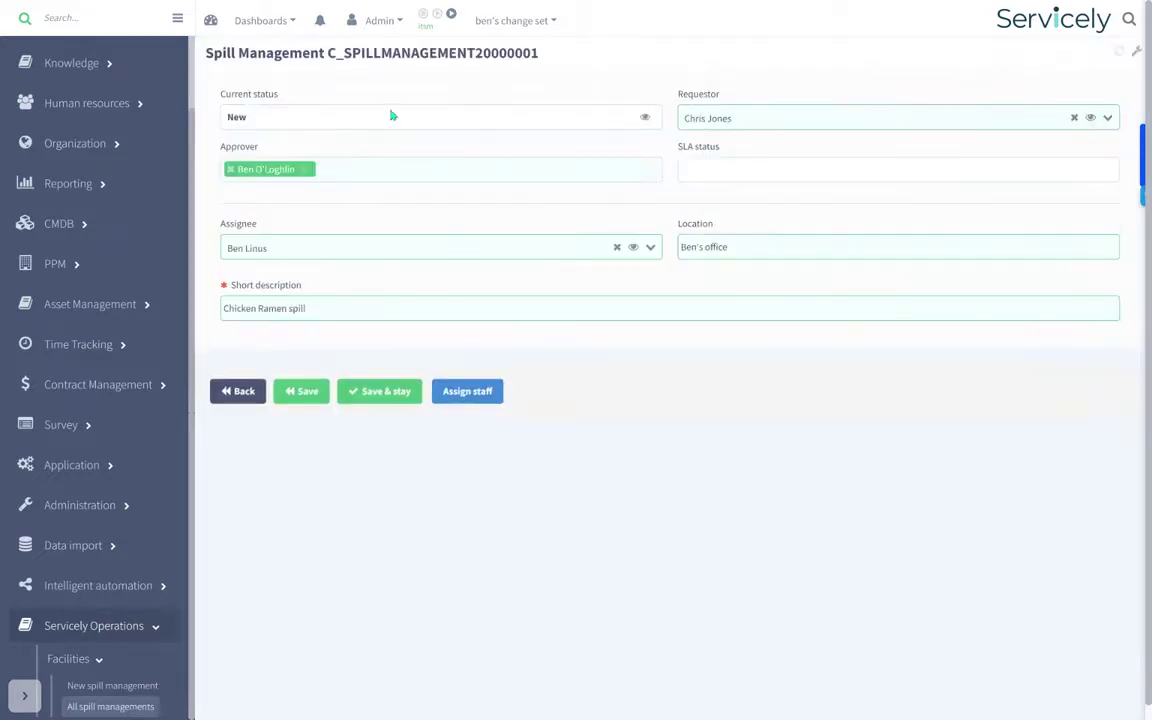
{"action": "left_click", "coordinate": [645, 117]}
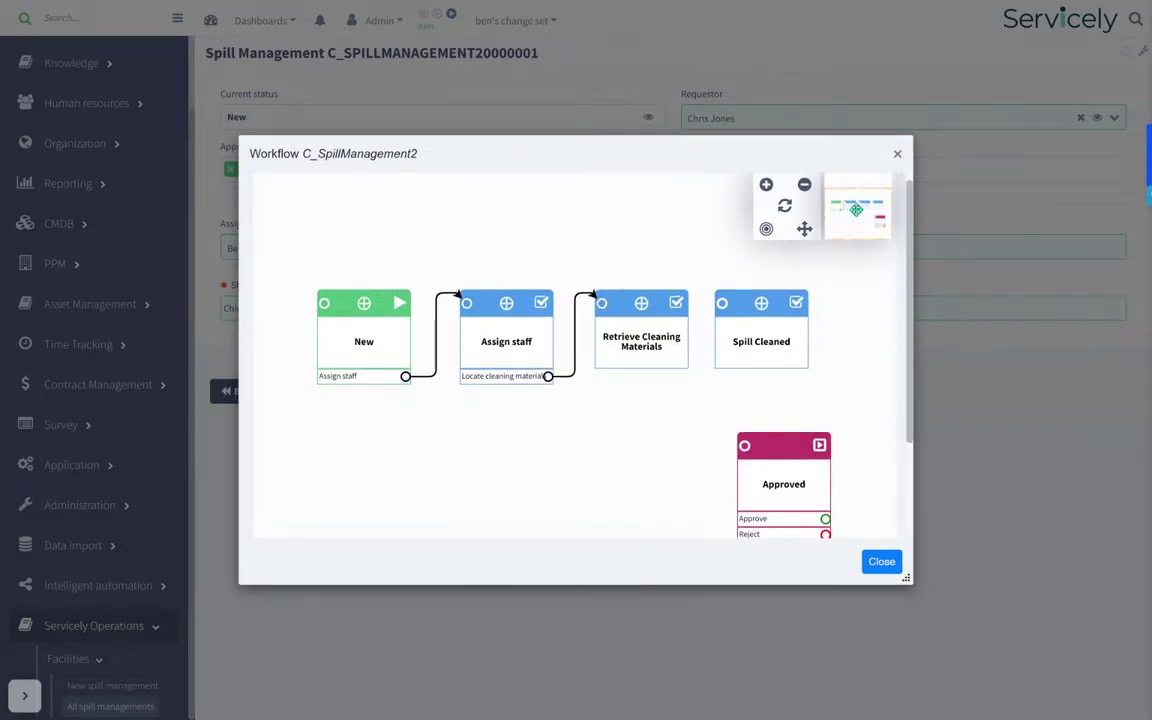
{"action": "left_click", "coordinate": [897, 153]}
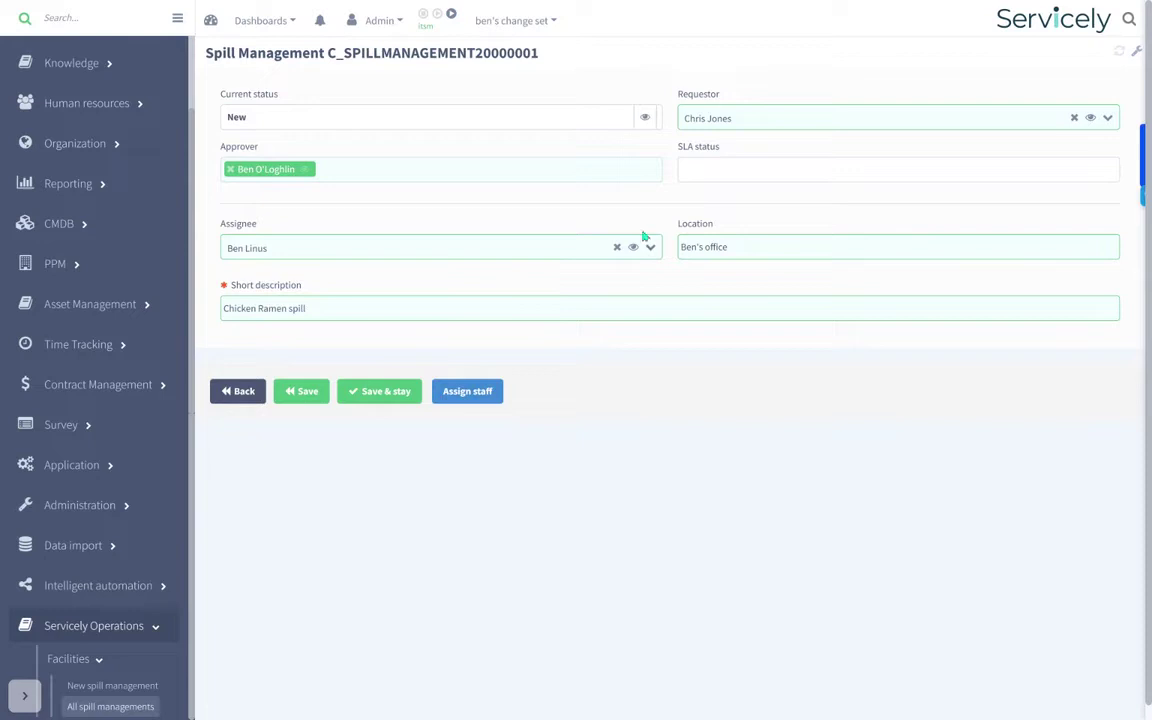
Step: Choose a different assignee for the spill record and advance it through the Assign staff and Locate cleaning materials actions
{"action": "left_click", "coordinate": [566, 248]}
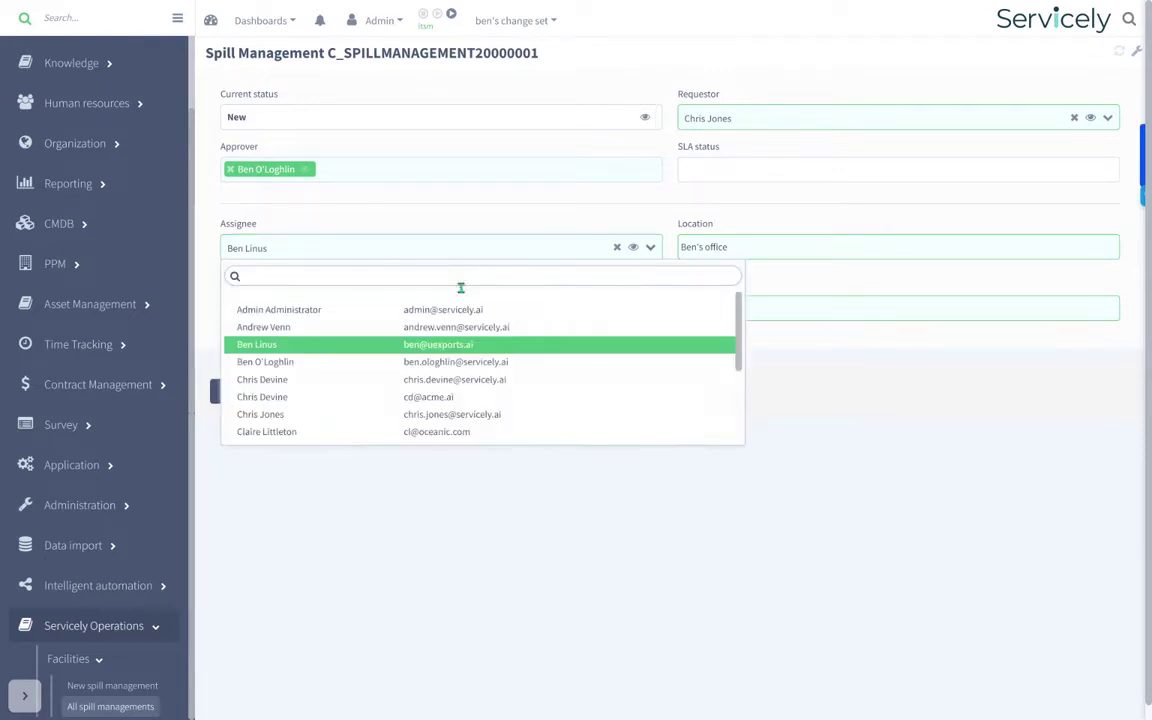
{"action": "left_click", "coordinate": [400, 379]}
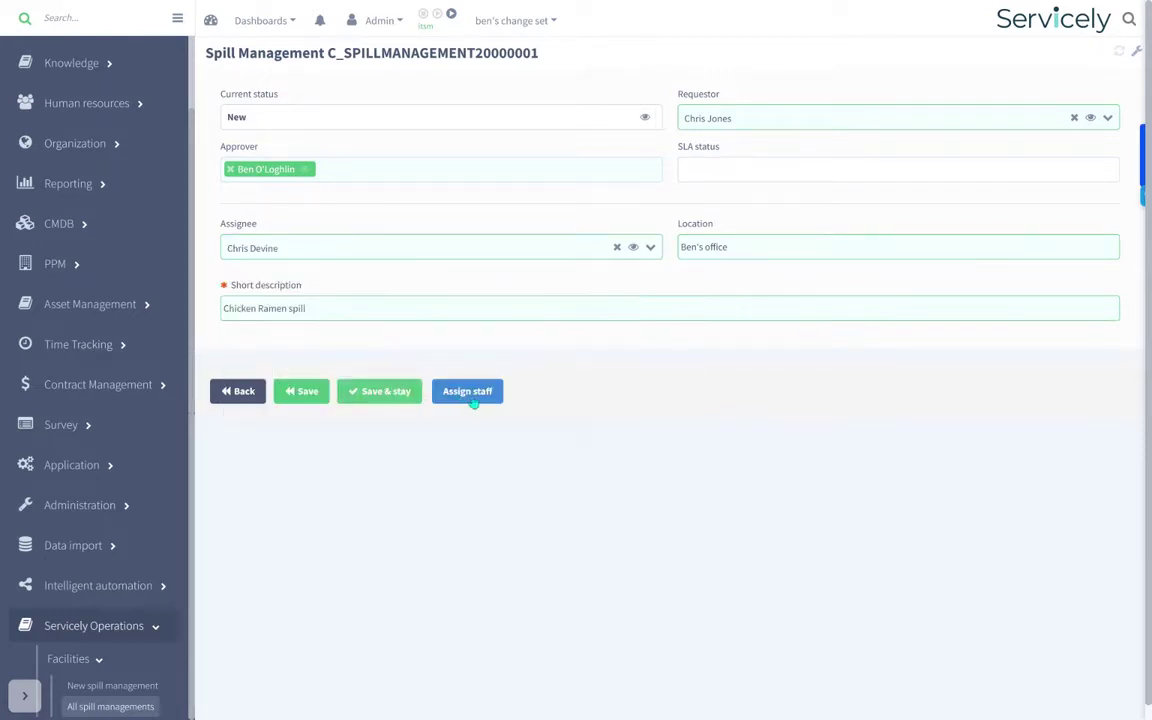
{"action": "left_click", "coordinate": [472, 393]}
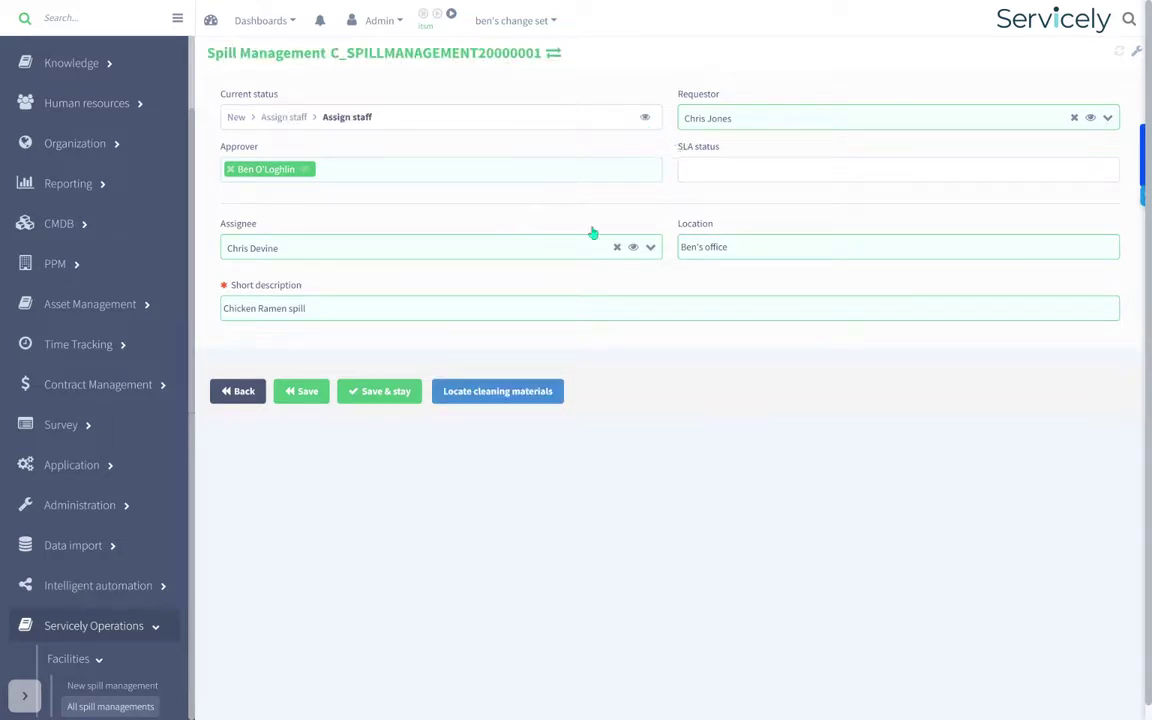
{"action": "left_click_drag", "start_coordinate": [730, 247], "coordinate": [663, 245]}
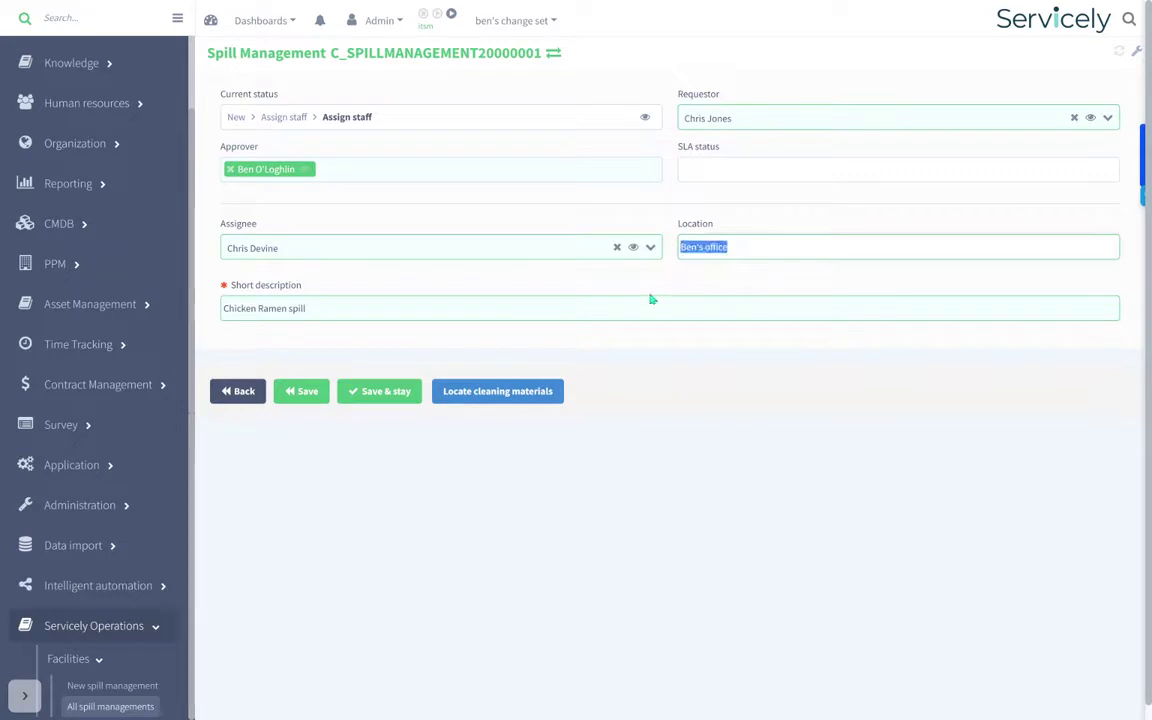
{"action": "left_click", "coordinate": [503, 395]}
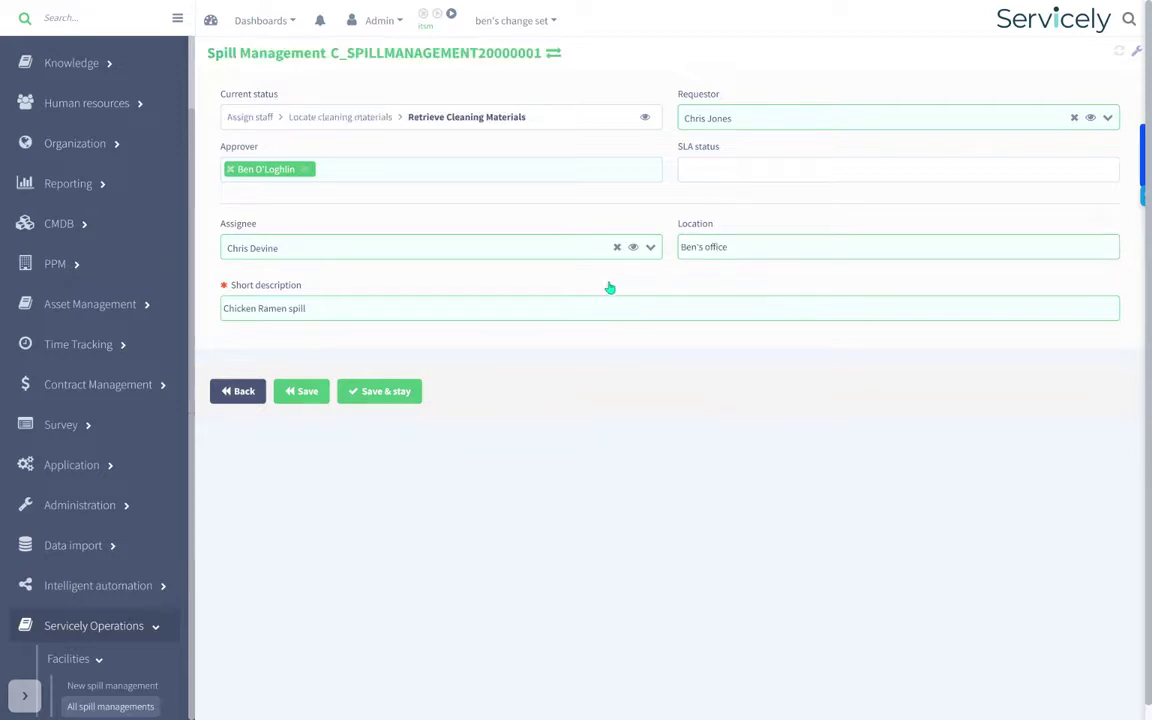
Step: Review the spill record's progress in its workflow diagram
{"action": "left_click", "coordinate": [646, 119]}
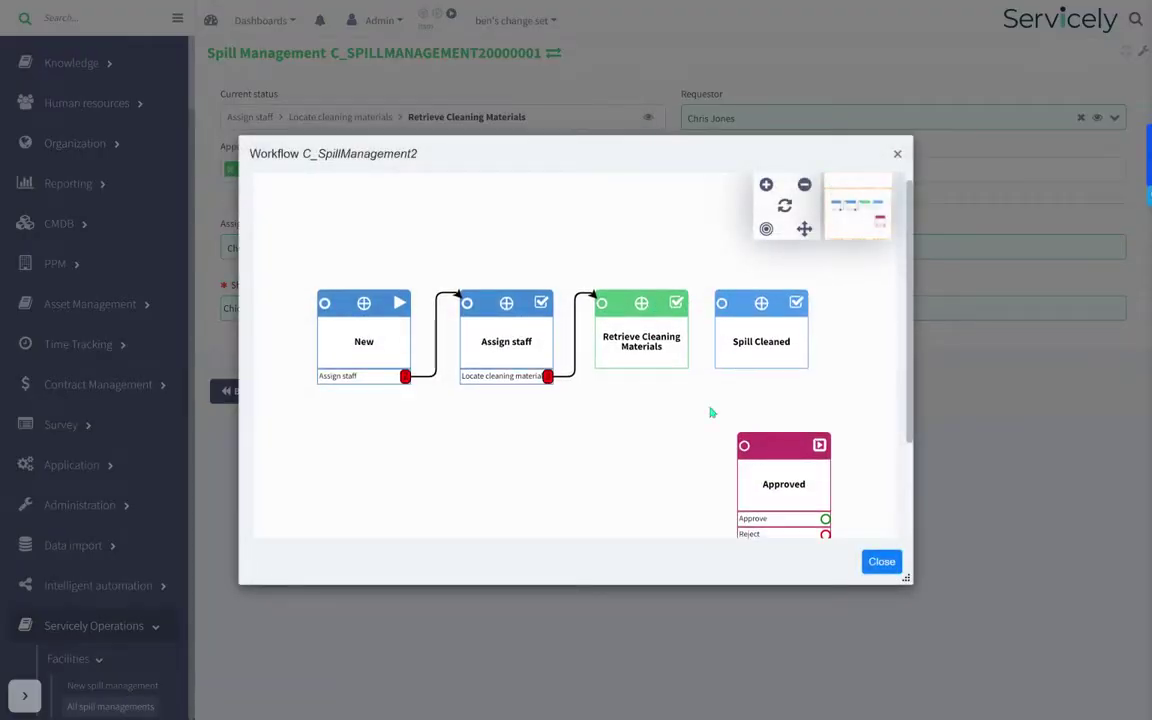
{"action": "left_click", "coordinate": [897, 154]}
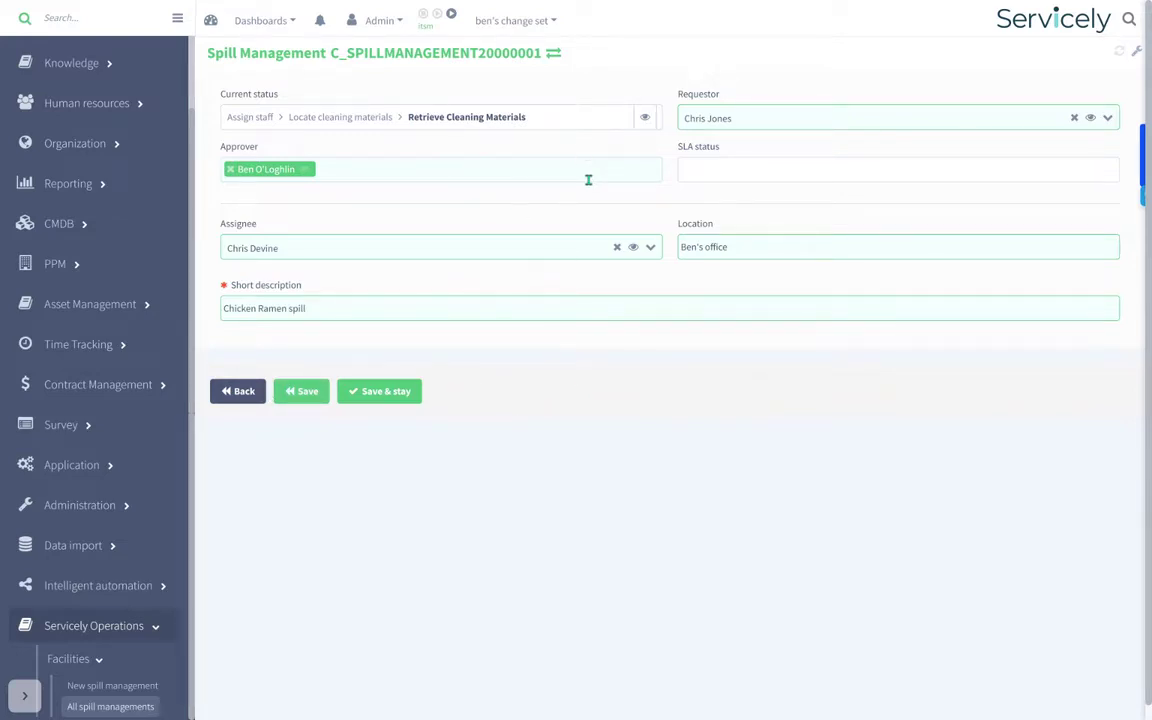
{"action": "left_click", "coordinate": [644, 117]}
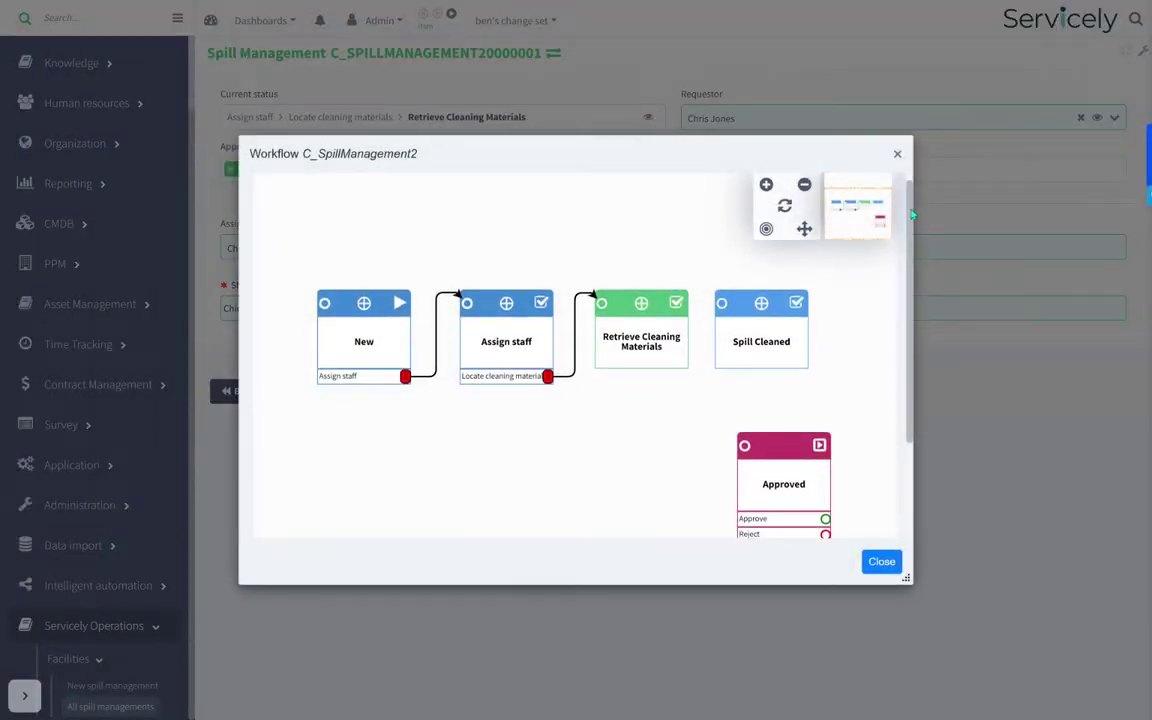
{"action": "left_click", "coordinate": [897, 154]}
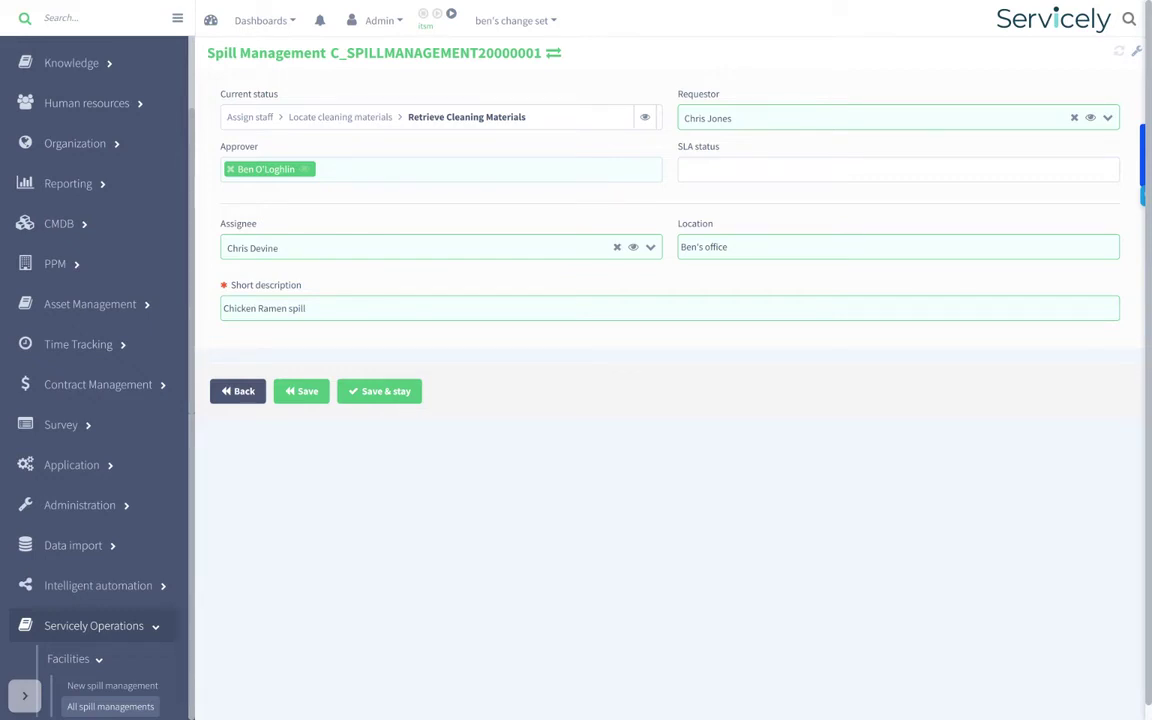
{"action": "left_click", "coordinate": [27, 698]}
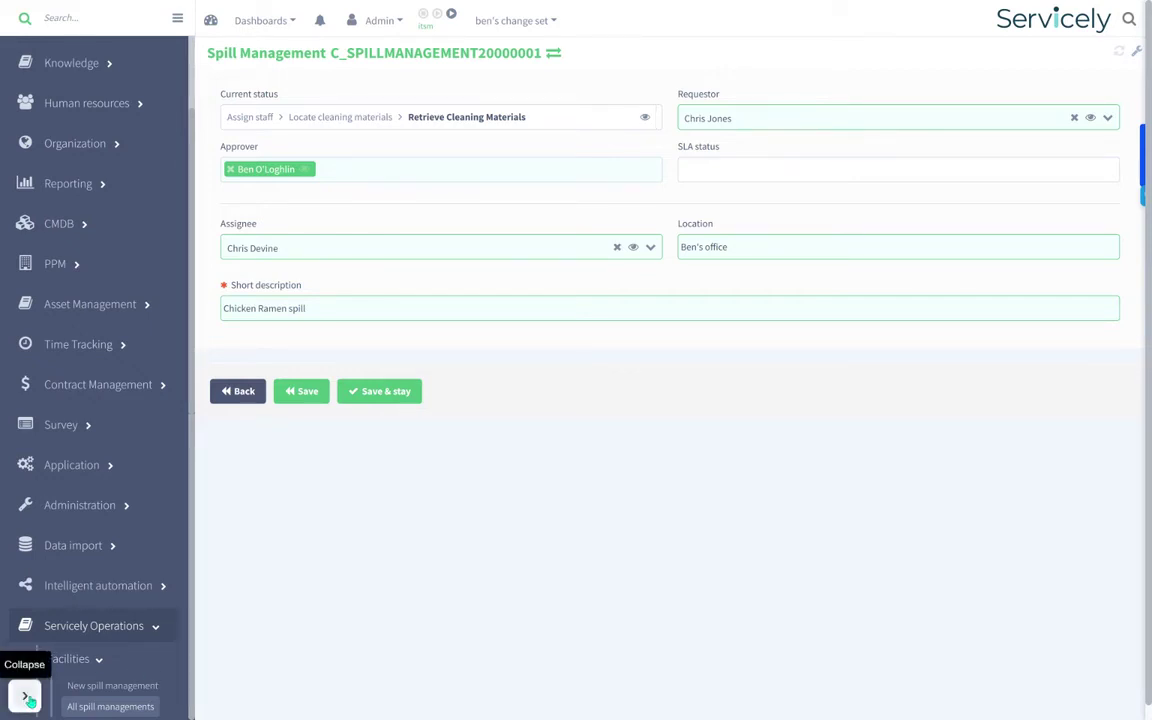